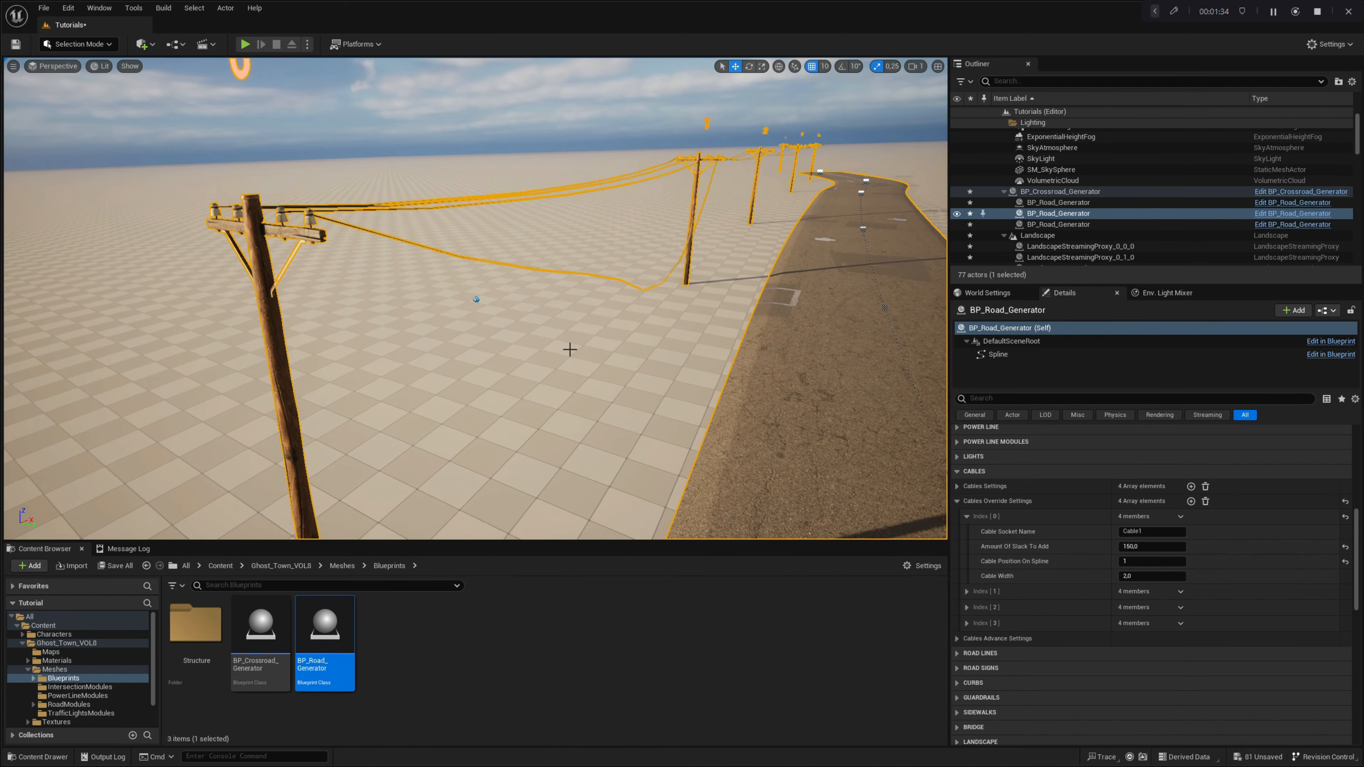
# Switch the socket name of the first cable override to Cable2, then to Cable3
pyautogui.write('2')
pyautogui.press('Return')
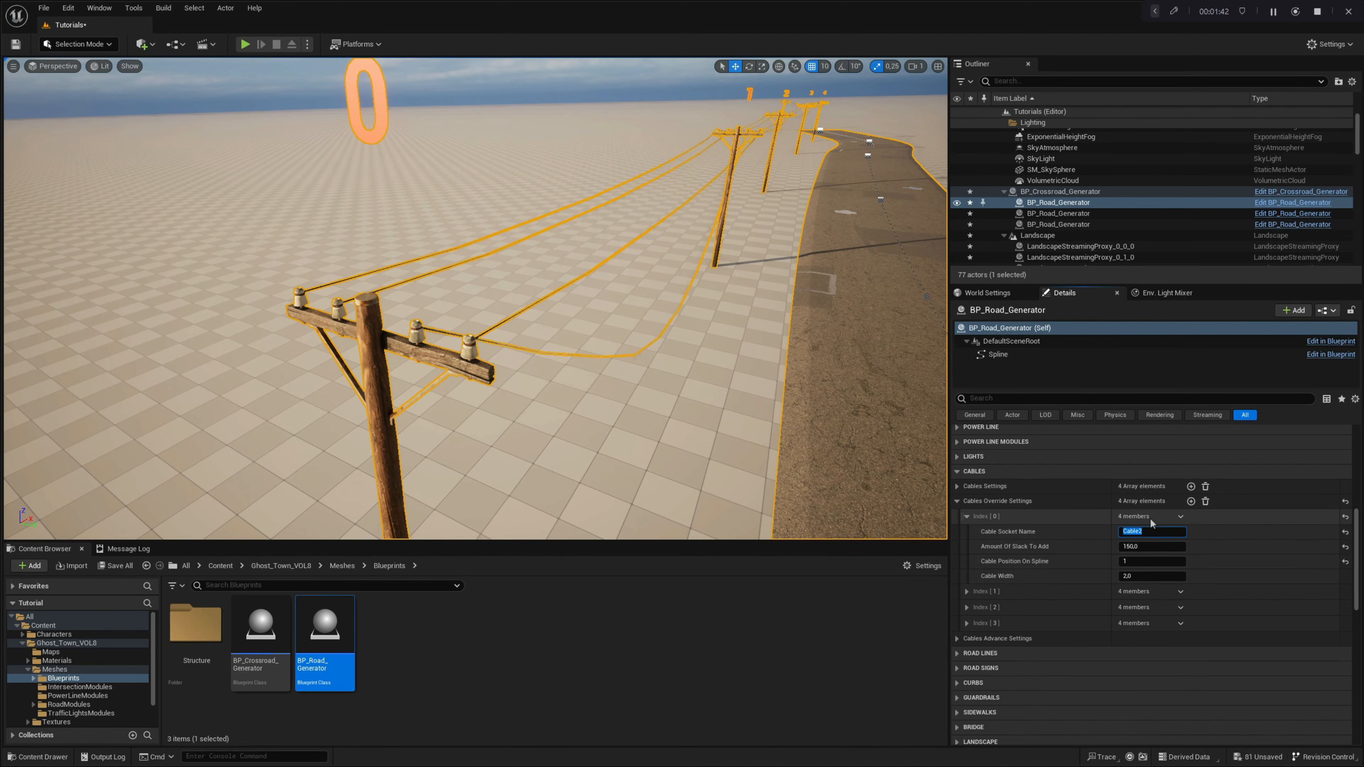
pyautogui.click(1154, 533)
pyautogui.write('3')
pyautogui.press('Return')
# Set the first cable override's width to 10 and its socket name to Cable4
pyautogui.click(1139, 575)
pyautogui.write('10')
pyautogui.press('Return')
pyautogui.click(1149, 532)
pyautogui.press('BackSpace')
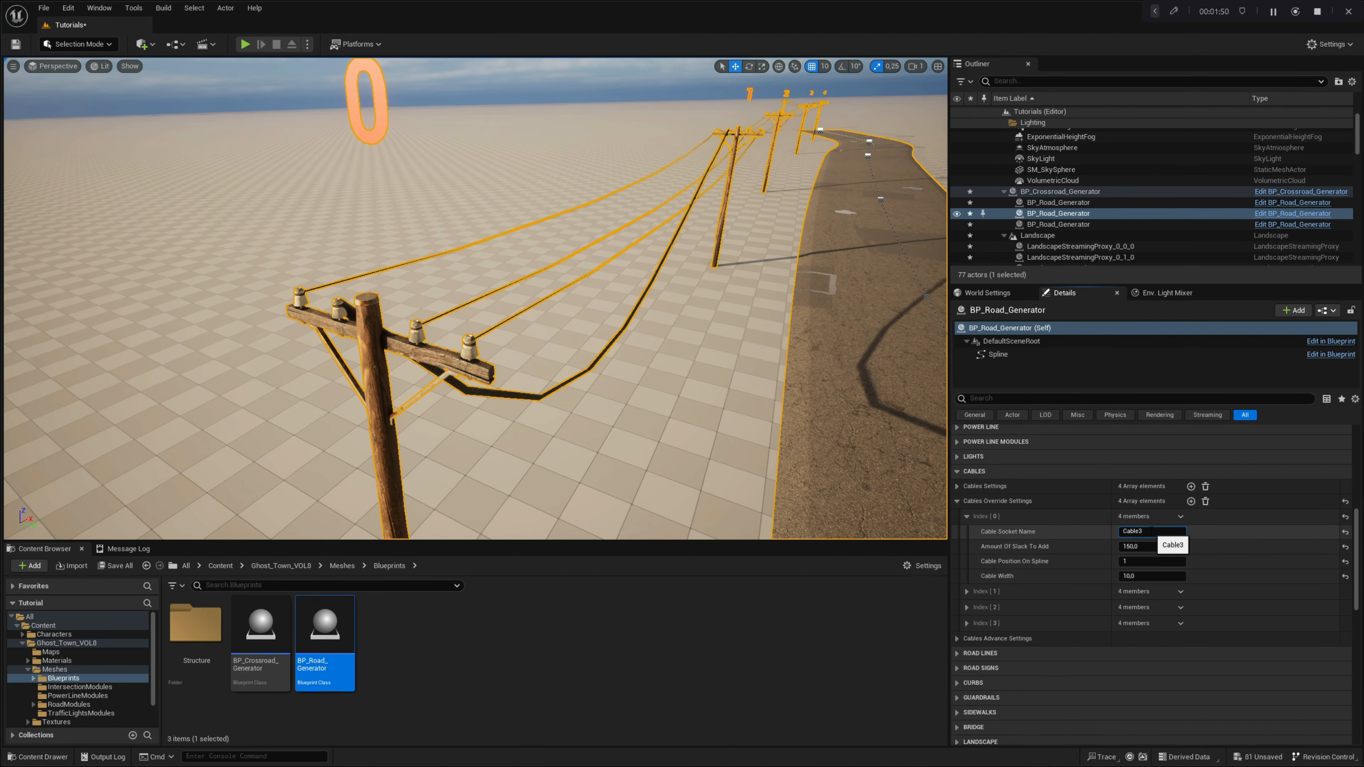
pyautogui.write('4')
pyautogui.press('Return')
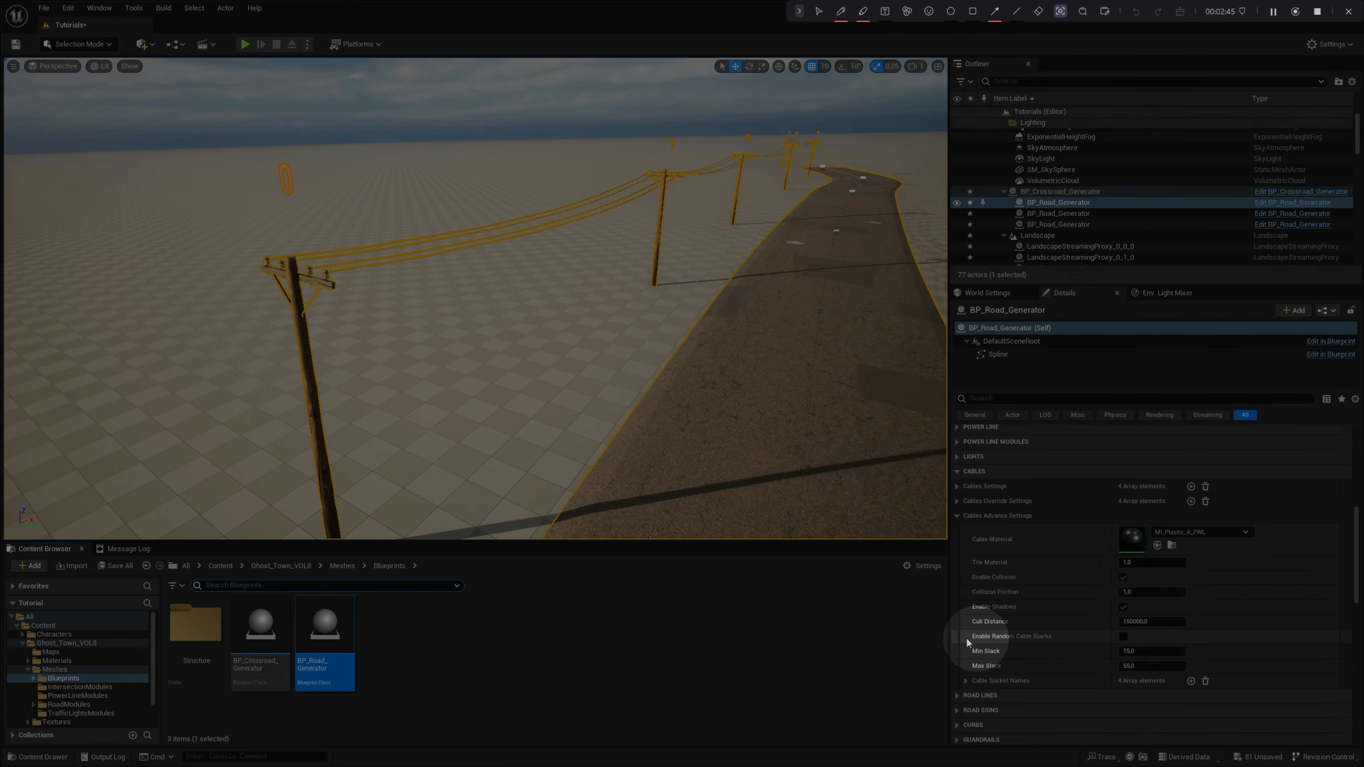
# Enable random cable slacks in the road's advanced cable settings and set Max Slack to 150
pyautogui.press('Escape')
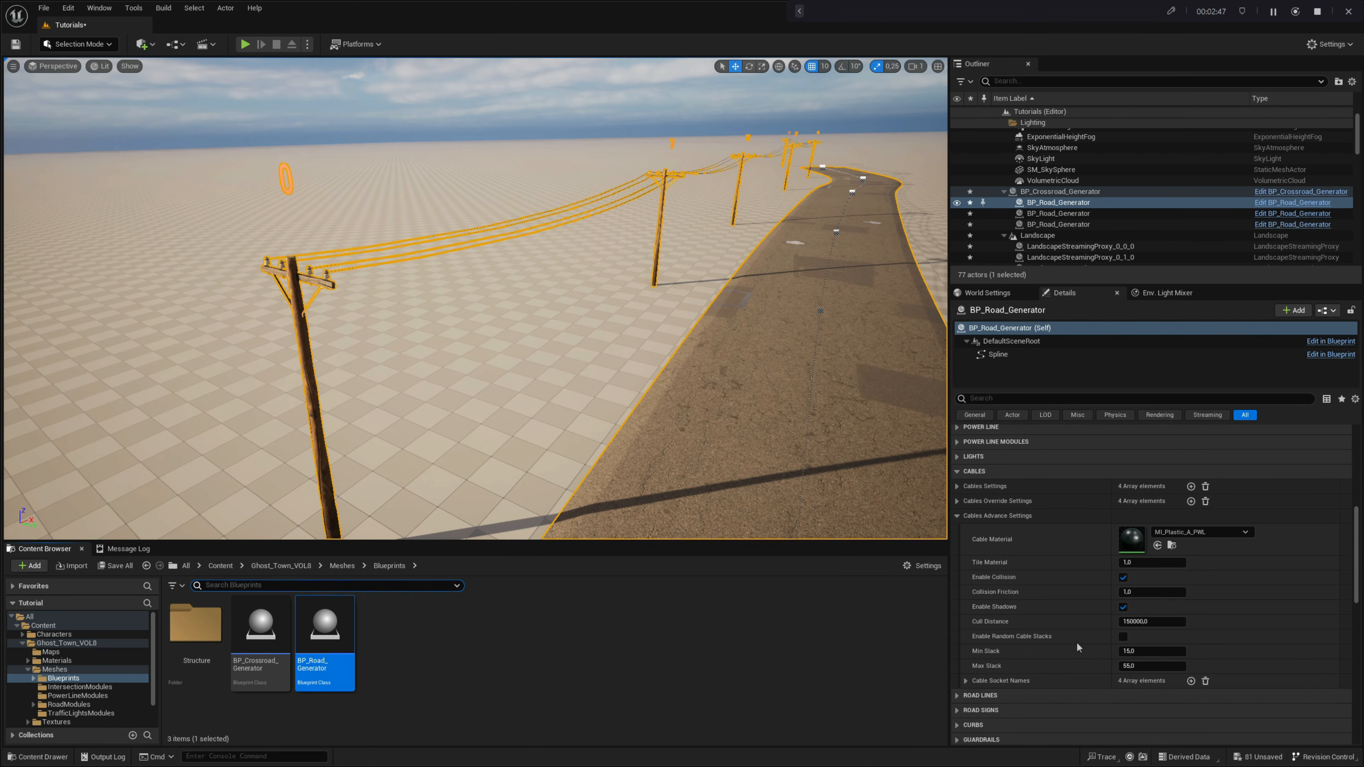
pyautogui.click(1122, 637)
pyautogui.moveTo(651, 383); pyautogui.dragTo(645, 317, button='right')
pyautogui.click(1148, 667)
pyautogui.write('150')
pyautogui.press('Return')
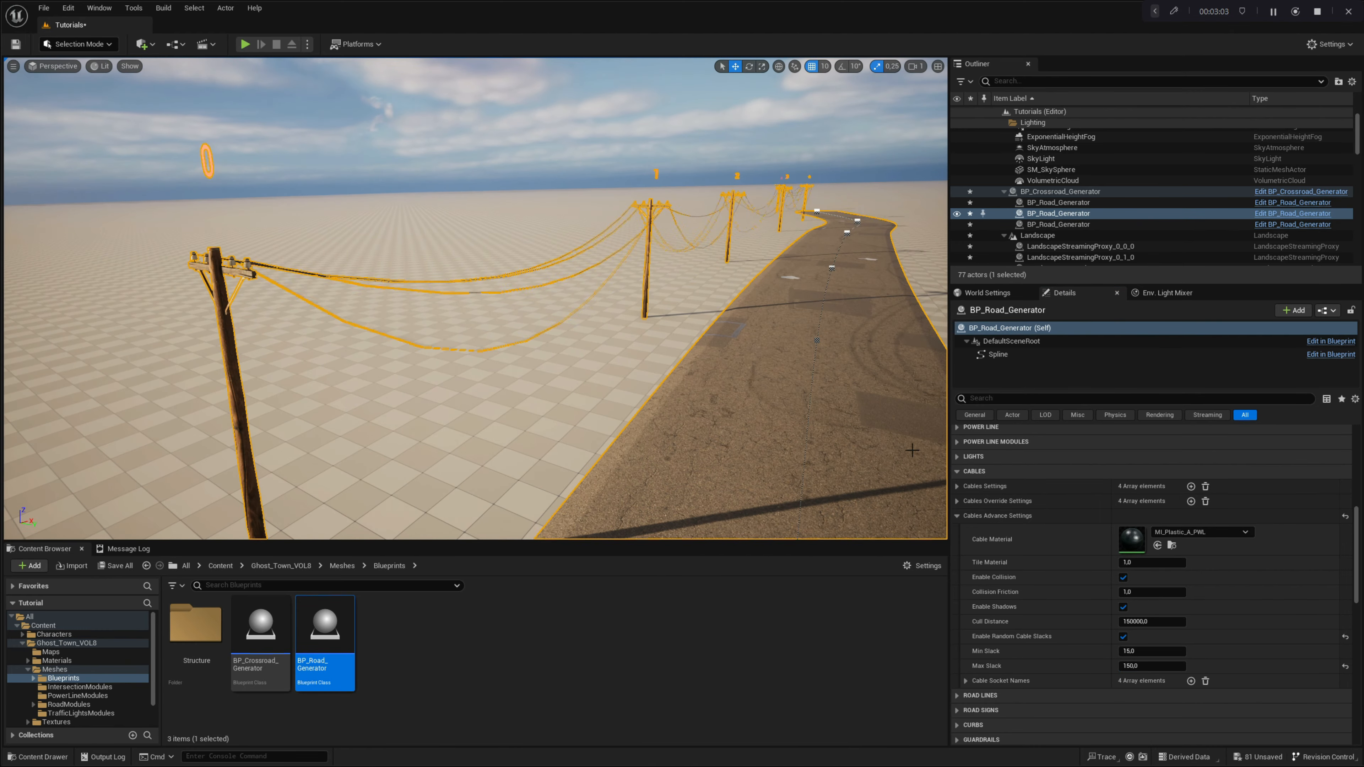
pyautogui.moveTo(912, 451); pyautogui.dragTo(911, 450, button='right')
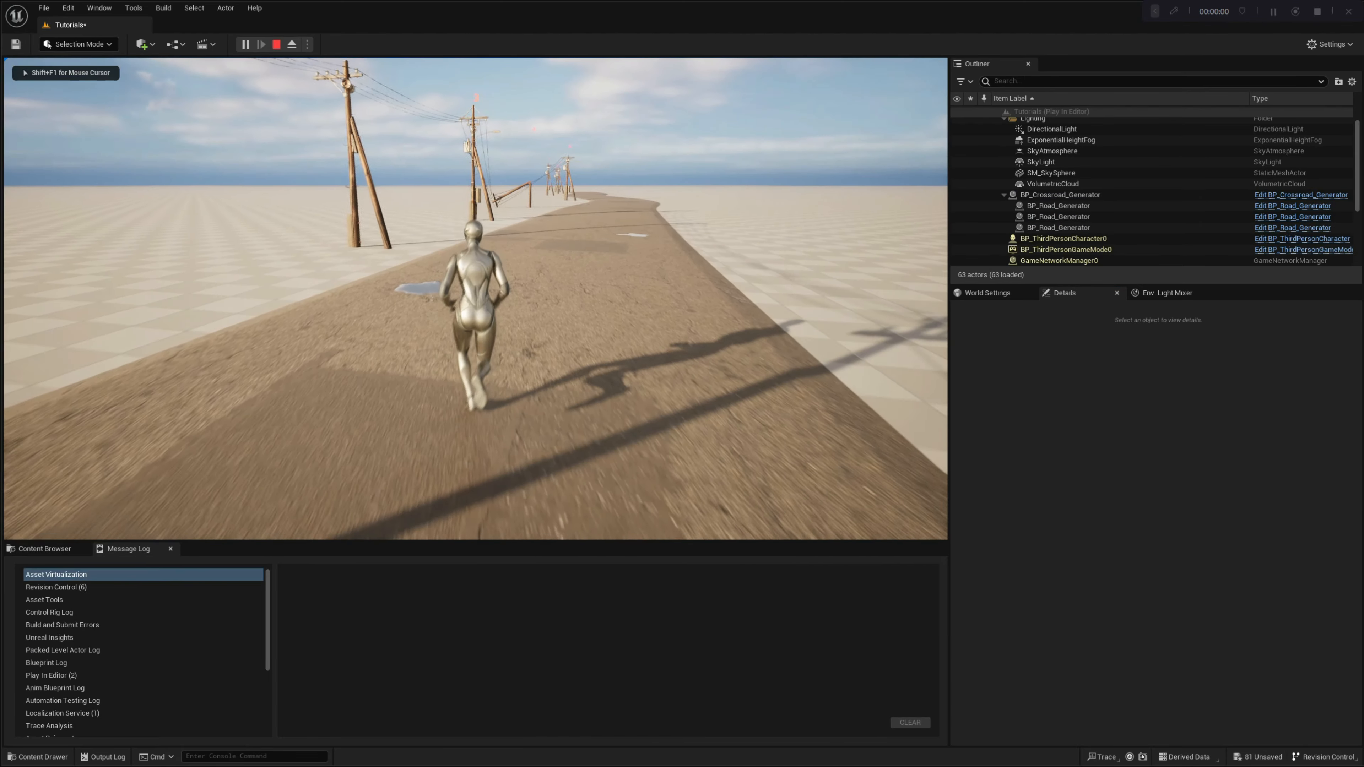
# Run the character along the road in play mode and inspect the power poles and hanging cables
pyautogui.press('w')
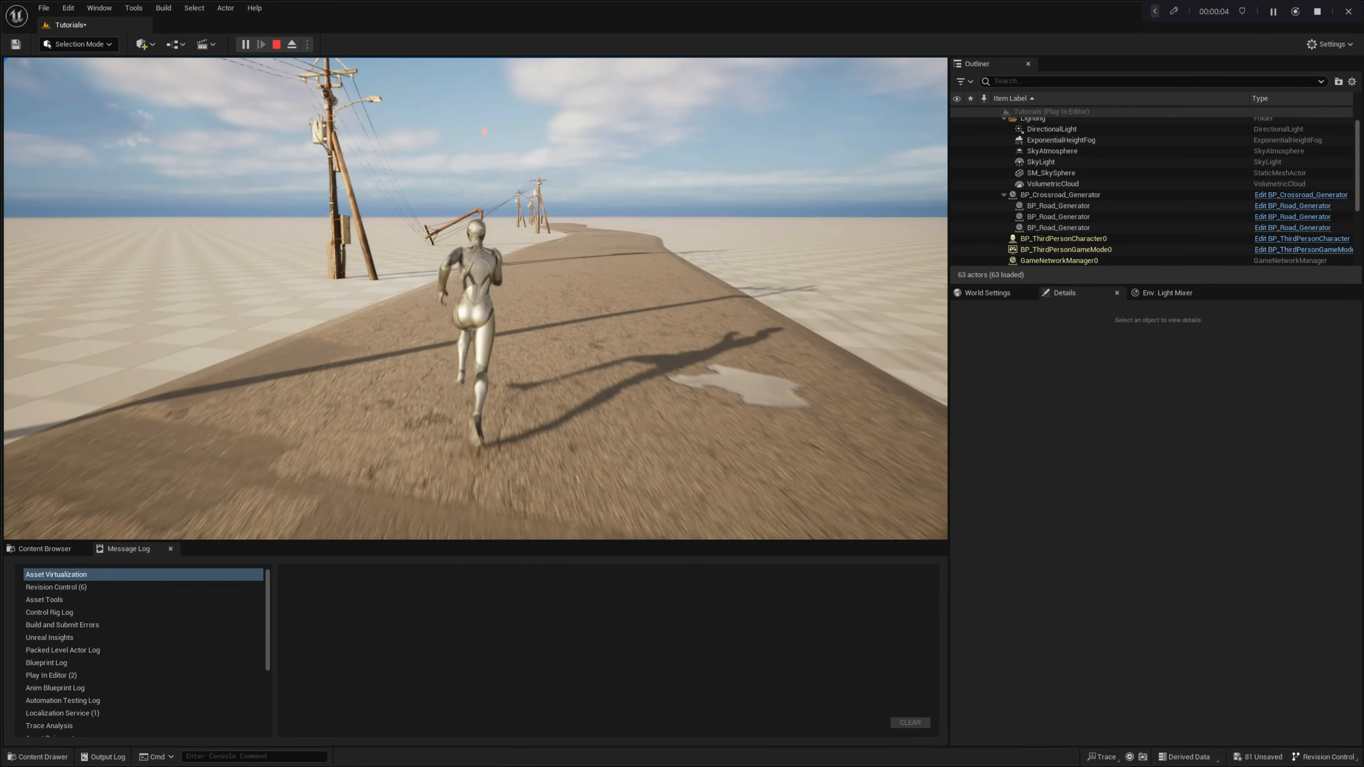
pyautogui.press('d')
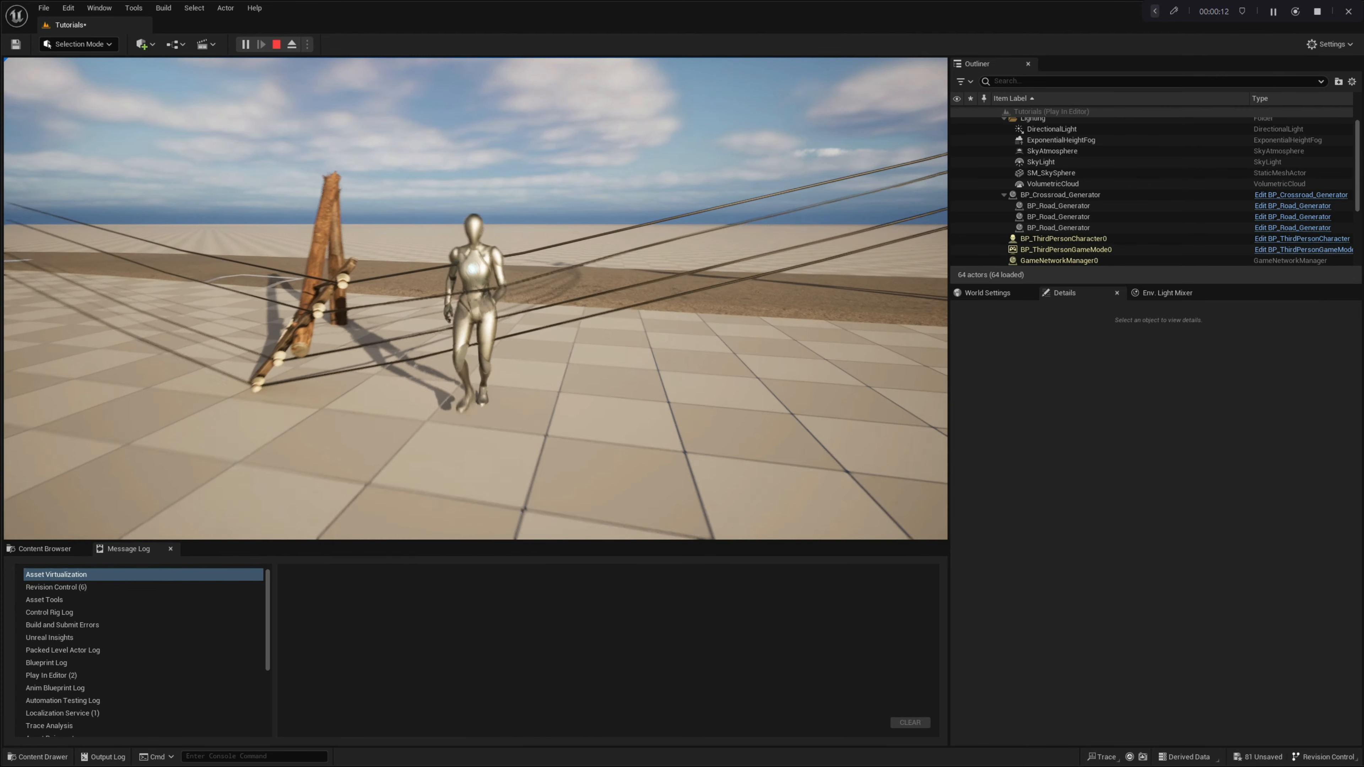
pyautogui.press('a')
pyautogui.press('w')
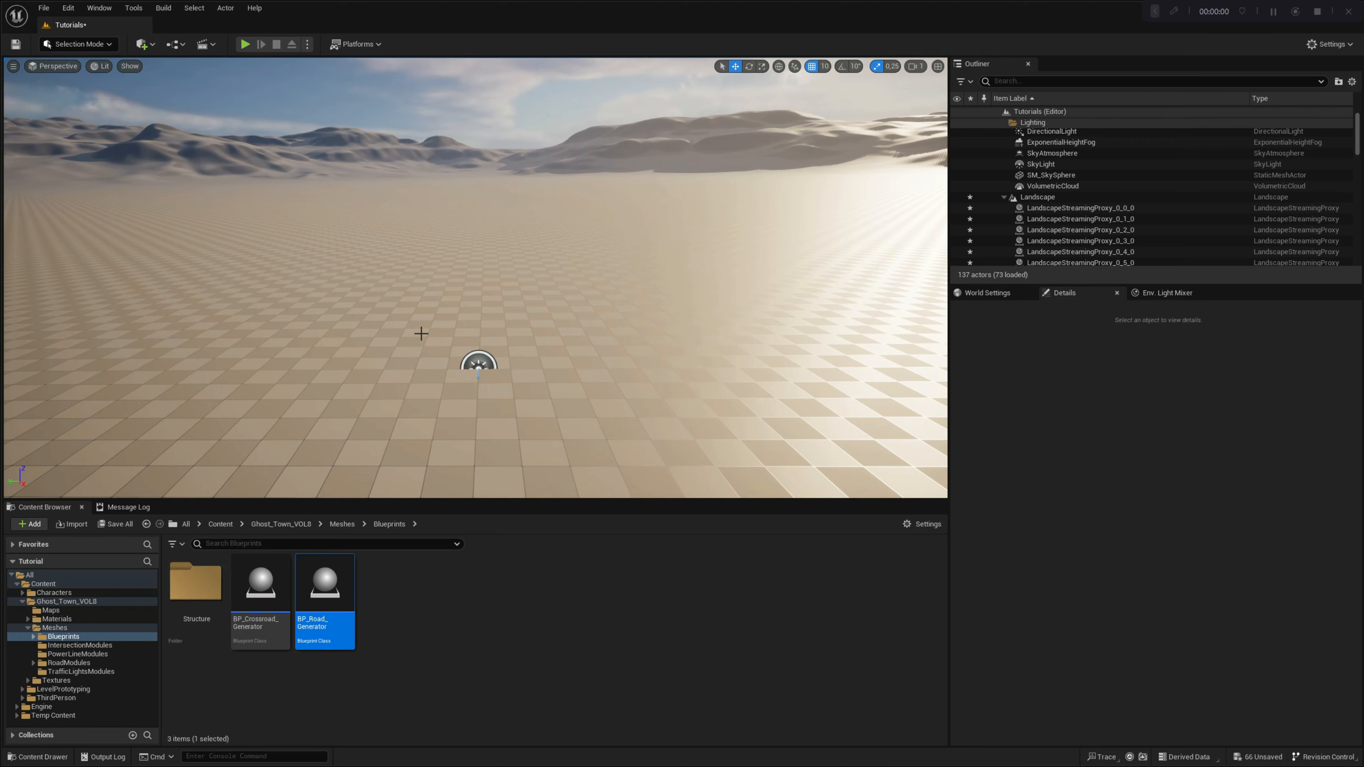
# Place a BP_Road_Generator road on the flat middle area of the landscape
pyautogui.press('e')
pyautogui.moveTo(412, 332); pyautogui.dragTo(446, 422, button='right')
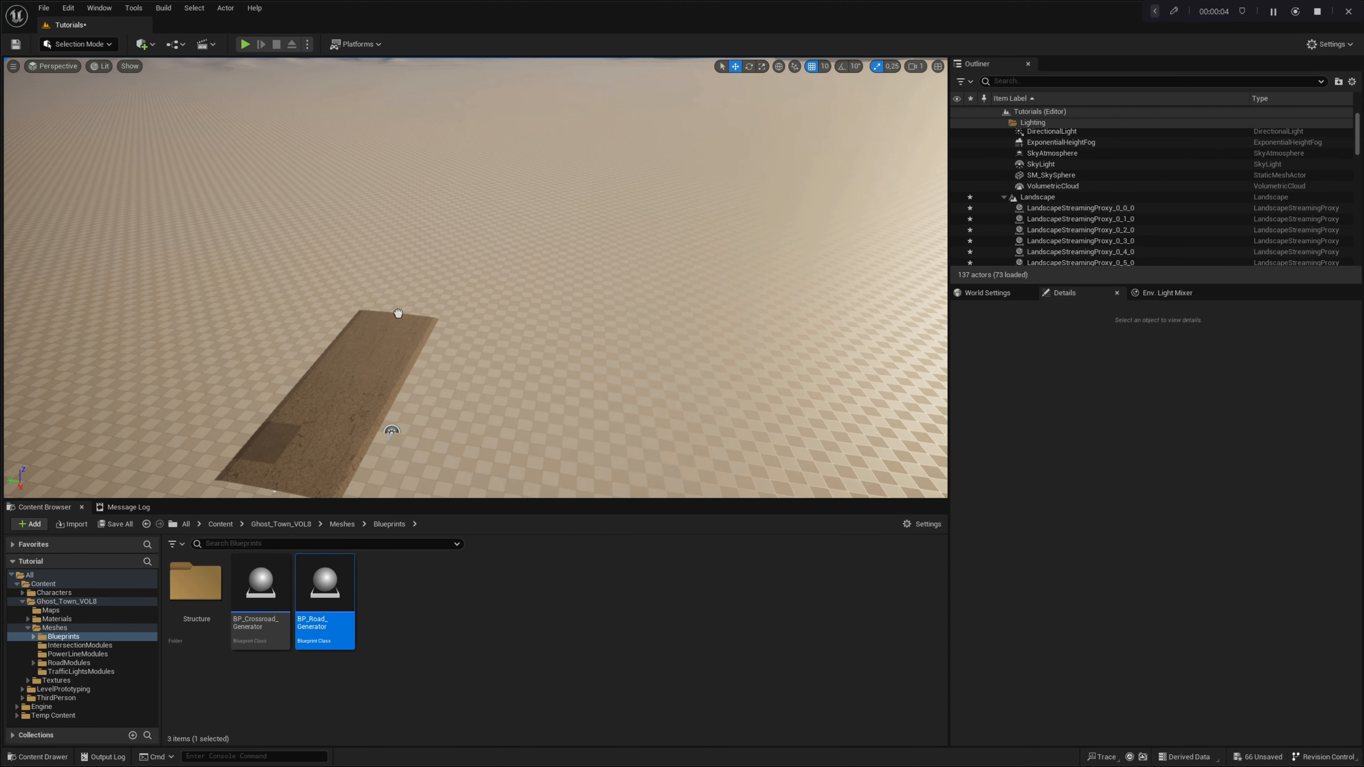
pyautogui.moveTo(412, 293); pyautogui.dragTo(411, 295)
# Extend the road's spline from its end point into a gently curved road with five spline points
pyautogui.press('d')
pyautogui.moveTo(412, 295); pyautogui.dragTo(391, 342, button='right')
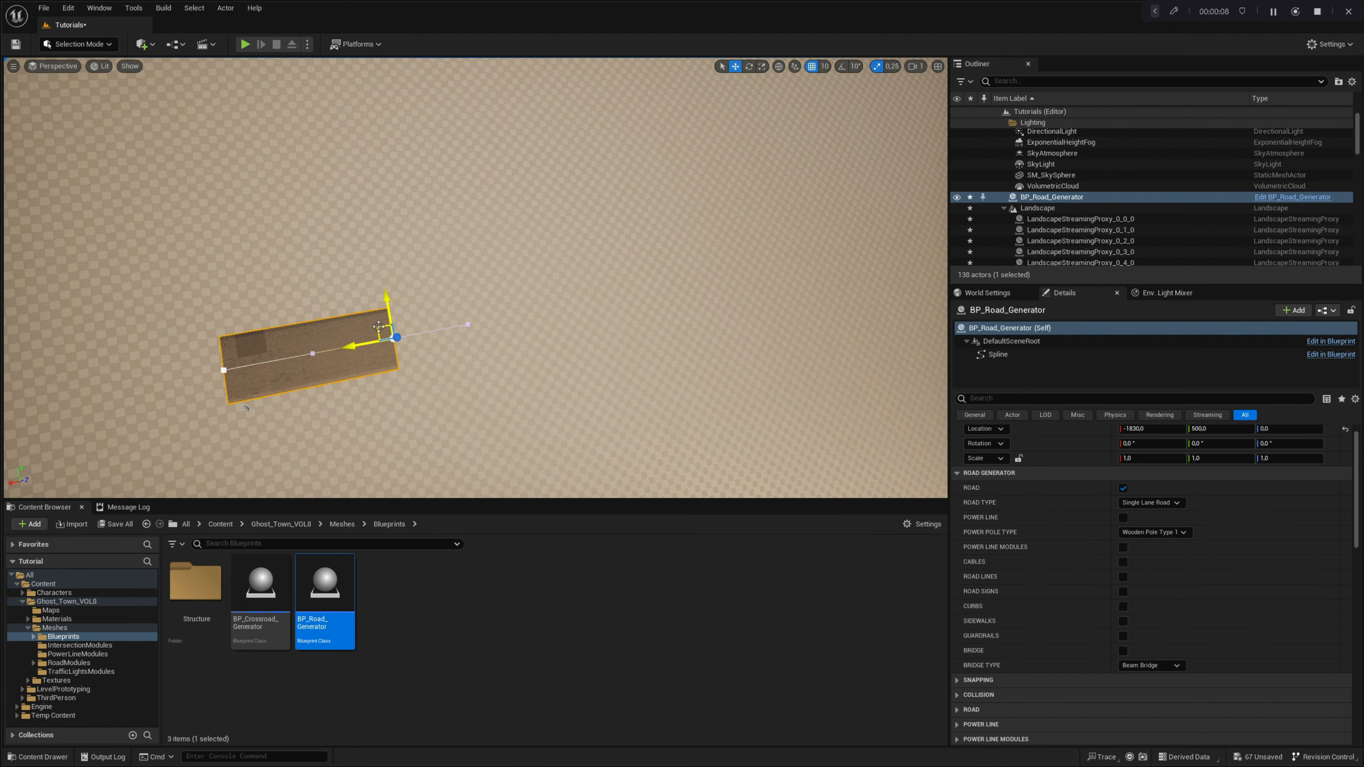
pyautogui.keyDown('alt'); pyautogui.moveTo(514, 331); pyautogui.dragTo(761, 224); pyautogui.keyUp('alt')
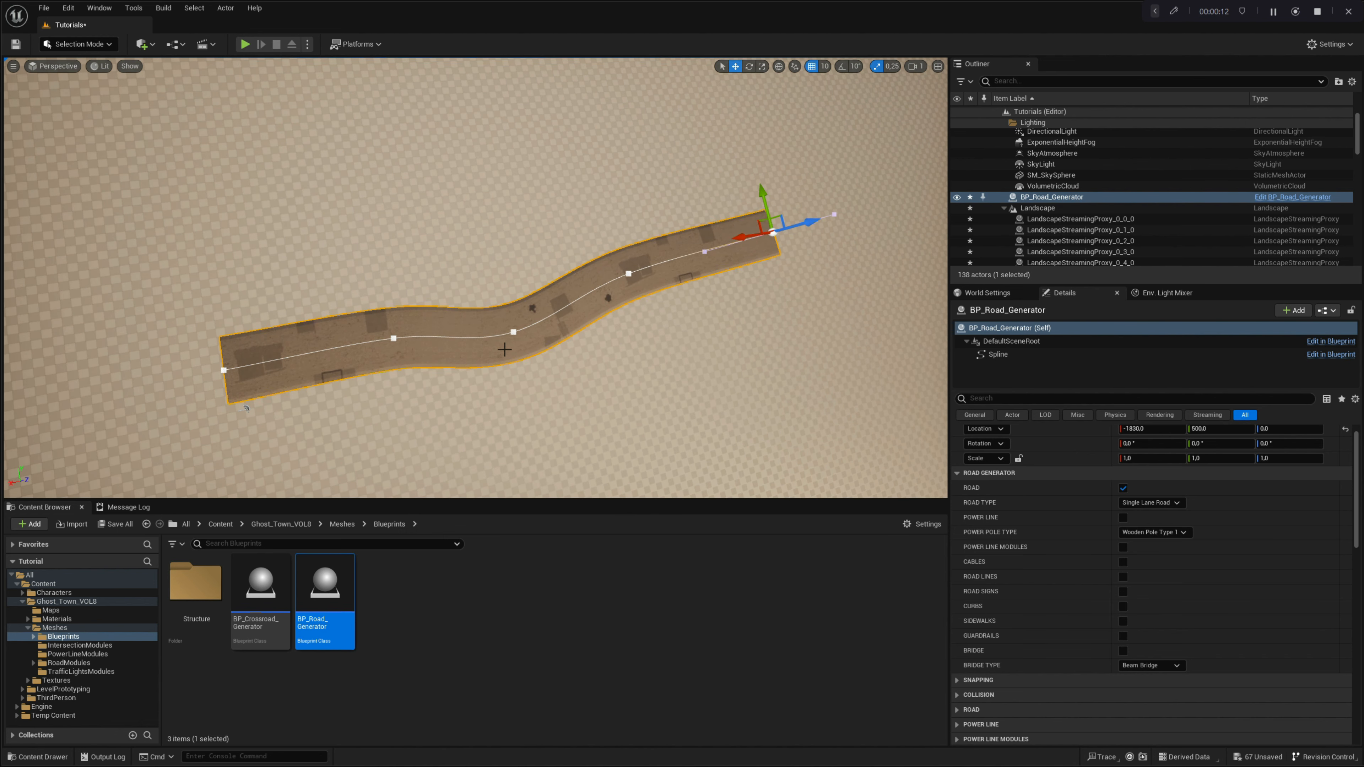
pyautogui.keyDown('alt'); pyautogui.moveTo(505, 350); pyautogui.dragTo(504, 350); pyautogui.keyUp('alt')
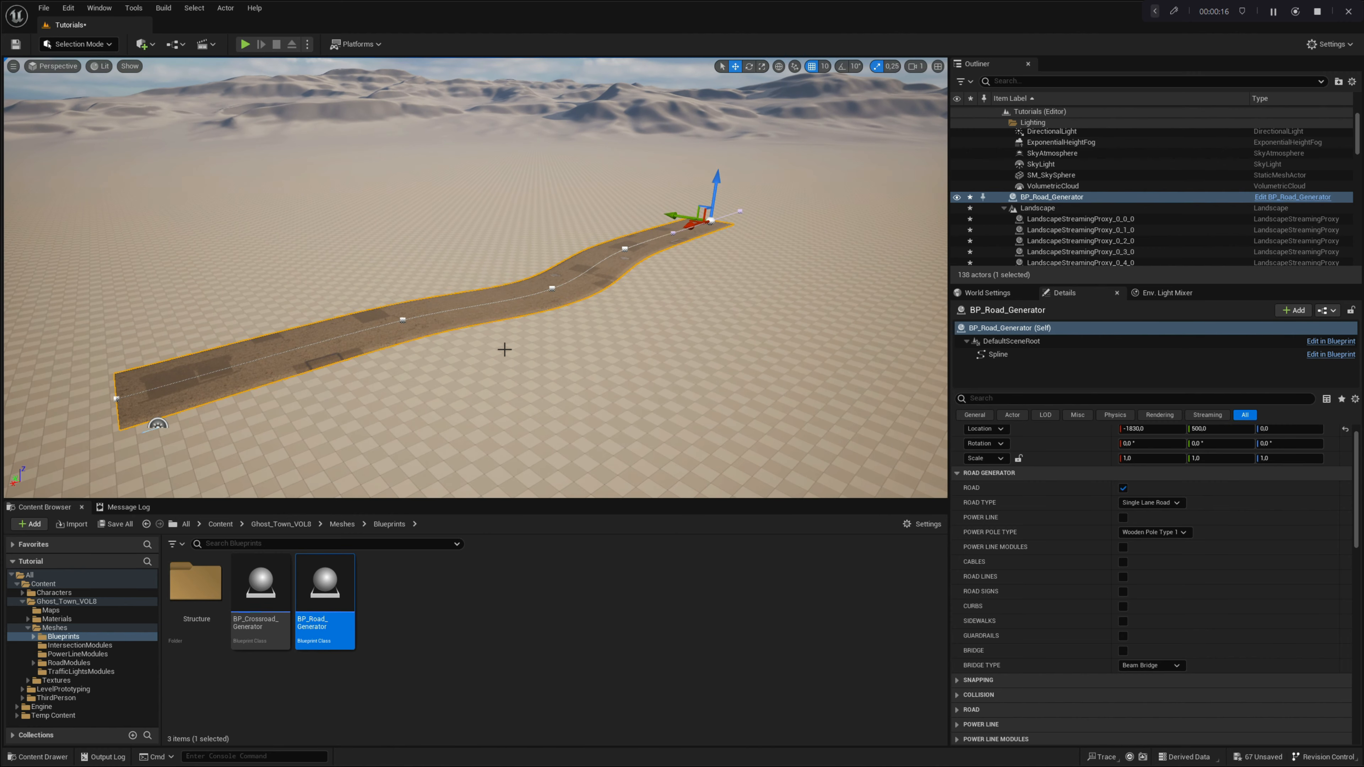
# Enable Deform Landscape in the road's Landscape settings
pyautogui.scroll(-8, 992, 594)
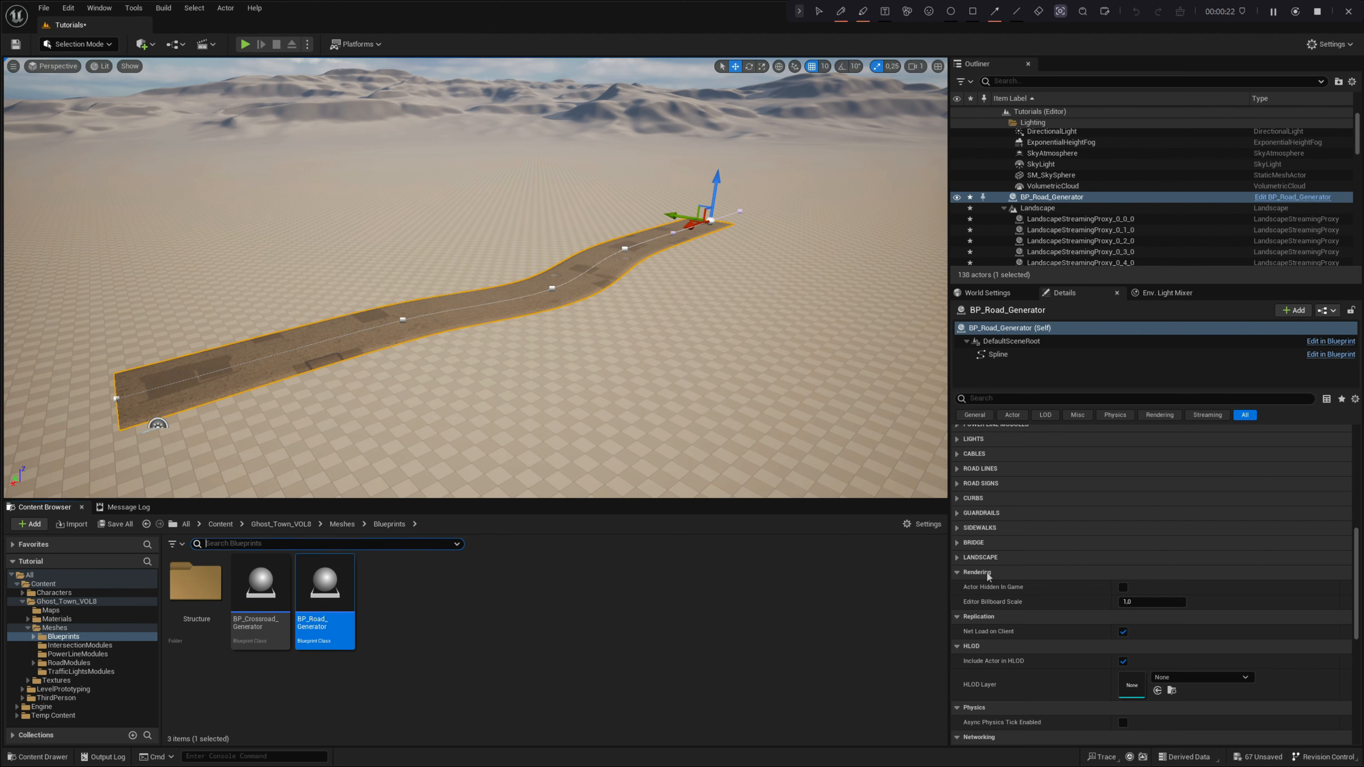
pyautogui.click(956, 558)
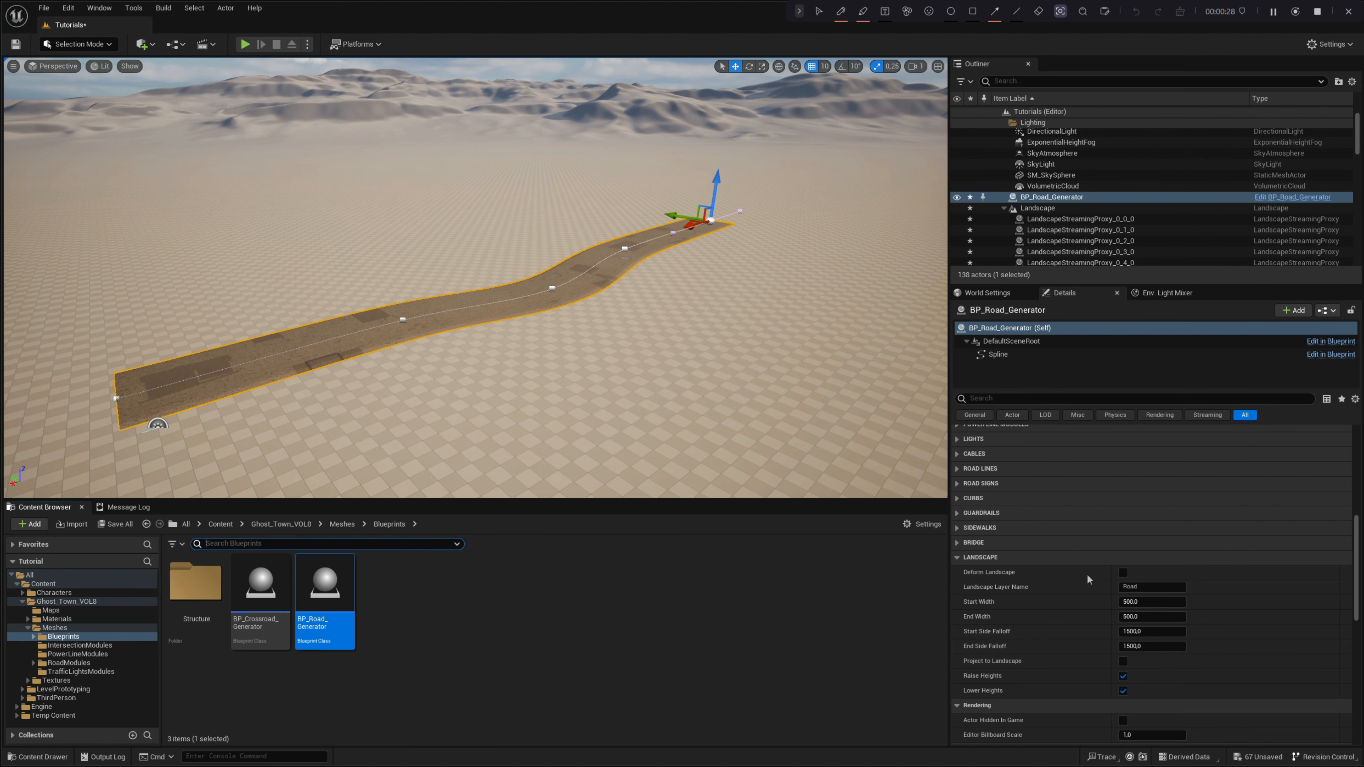
pyautogui.click(1123, 573)
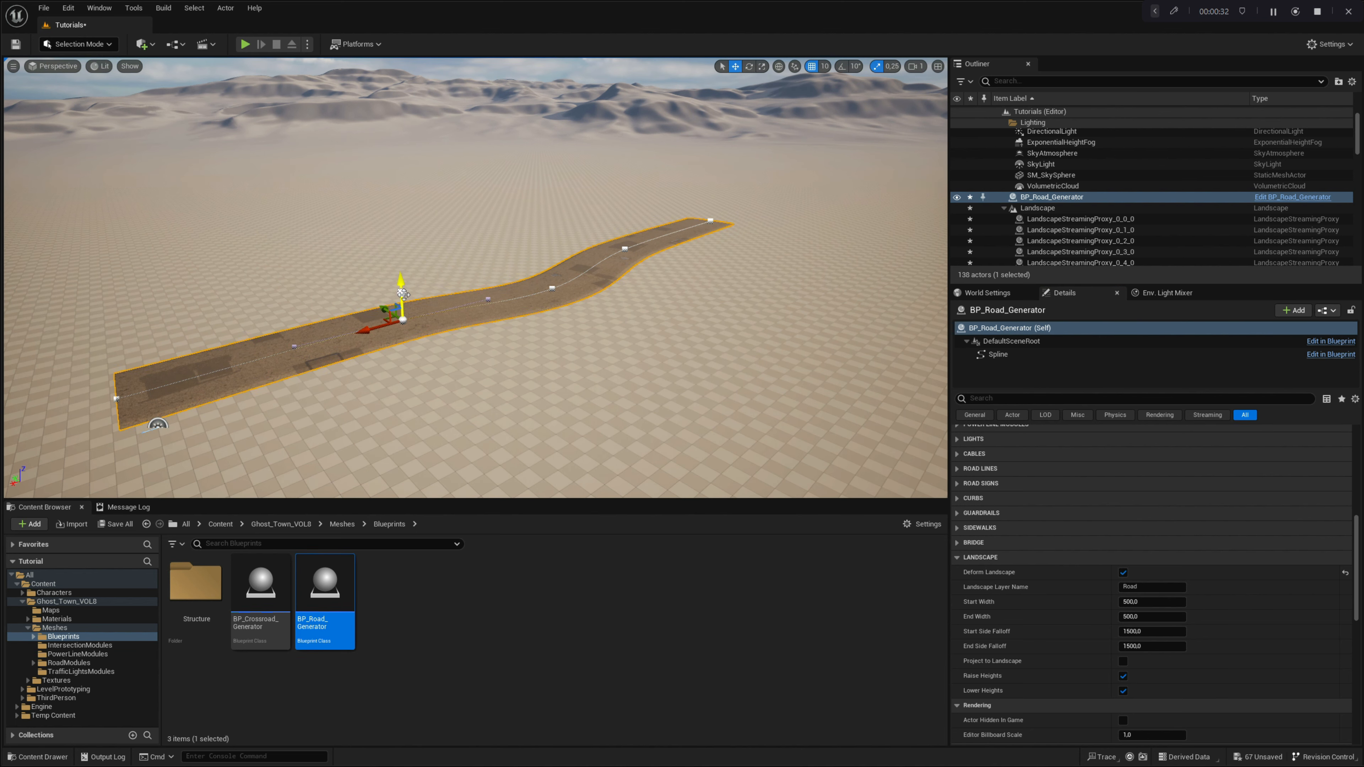
# Raise the road's second and third spline points above the terrain and lower the fourth below it
pyautogui.moveTo(403, 294); pyautogui.dragTo(384, 237)
pyautogui.moveTo(508, 291); pyautogui.dragTo(485, 291, button='right')
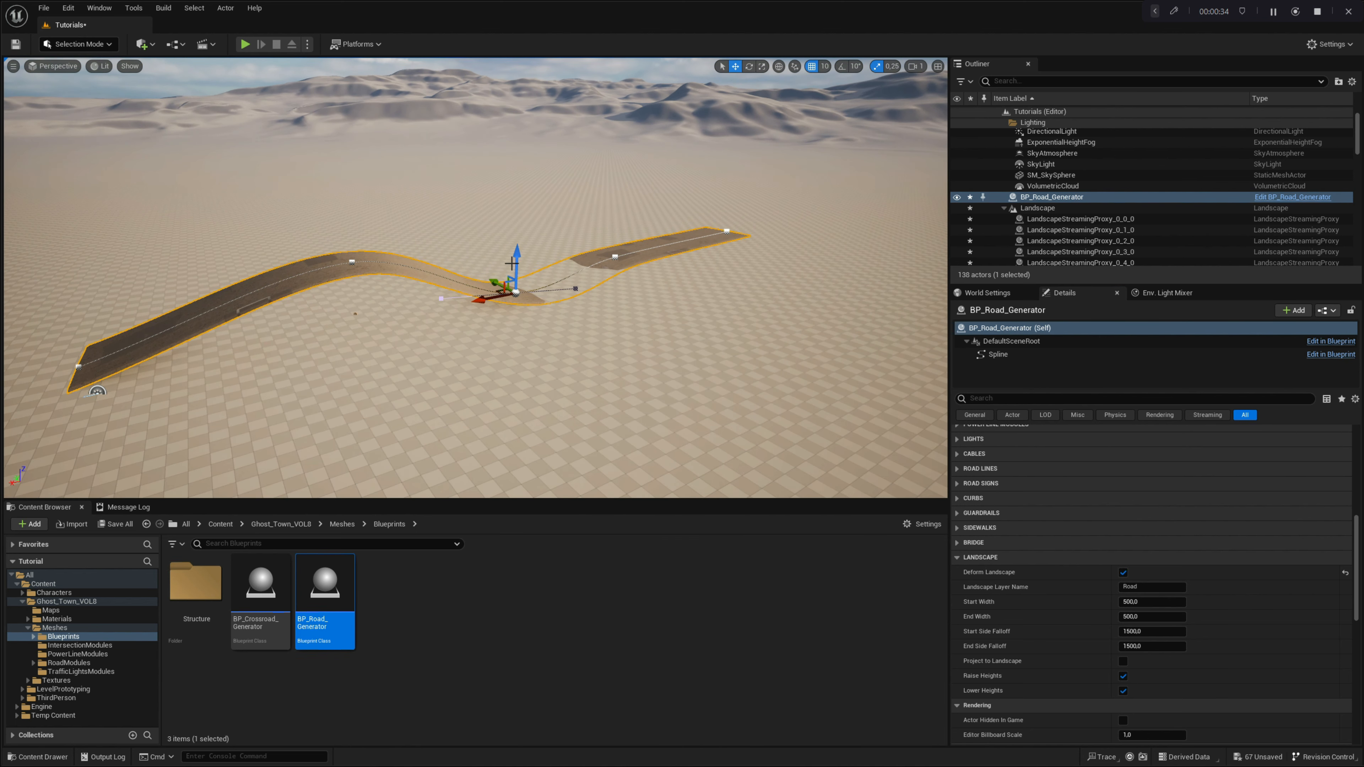
pyautogui.moveTo(511, 263); pyautogui.dragTo(512, 215)
pyautogui.click(619, 257)
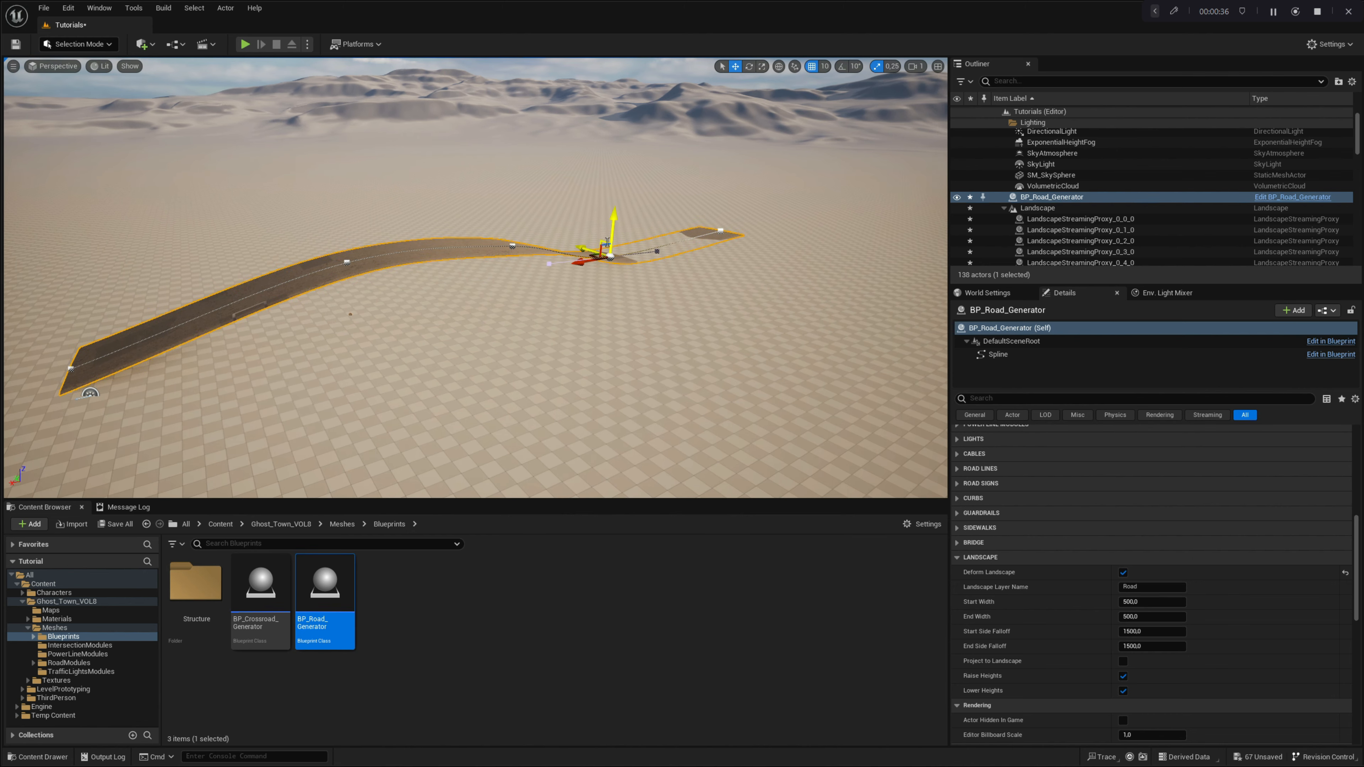
pyautogui.moveTo(612, 232); pyautogui.dragTo(610, 256)
pyautogui.moveTo(478, 322); pyautogui.dragTo(245, 367, button='right')
pyautogui.keyDown('alt'); pyautogui.moveTo(245, 367); pyautogui.dragTo(291, 369); pyautogui.keyUp('alt')
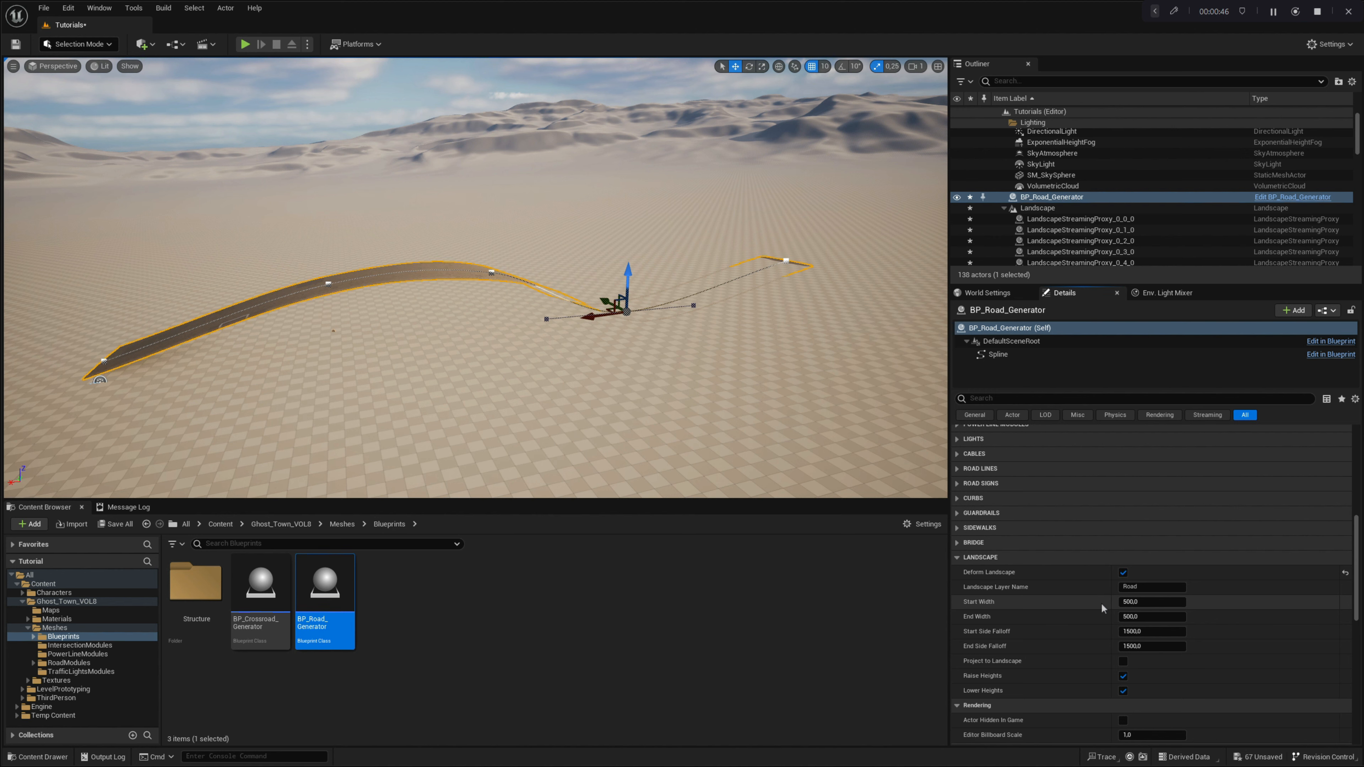
pyautogui.hotkey('ctrl', 'shift', 'd')
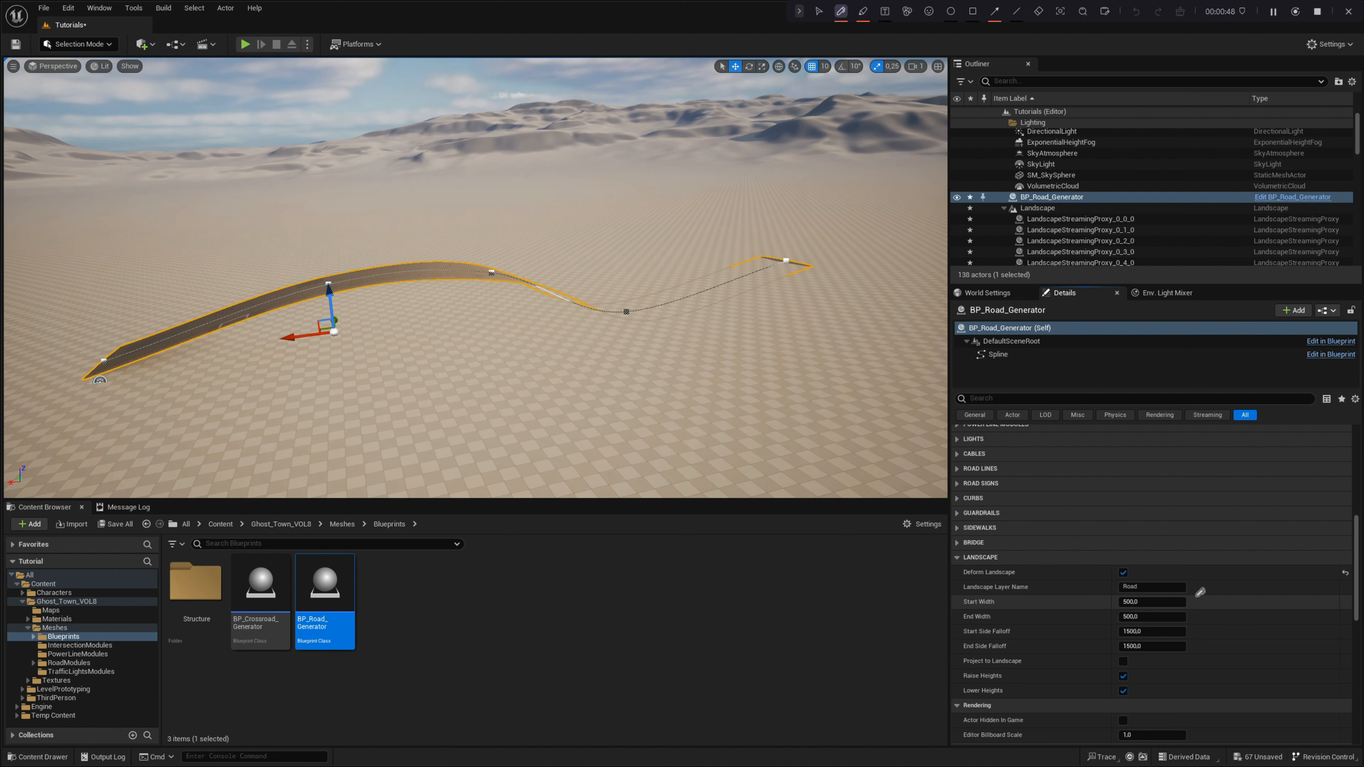
pyautogui.moveTo(1197, 595); pyautogui.dragTo(1142, 594)
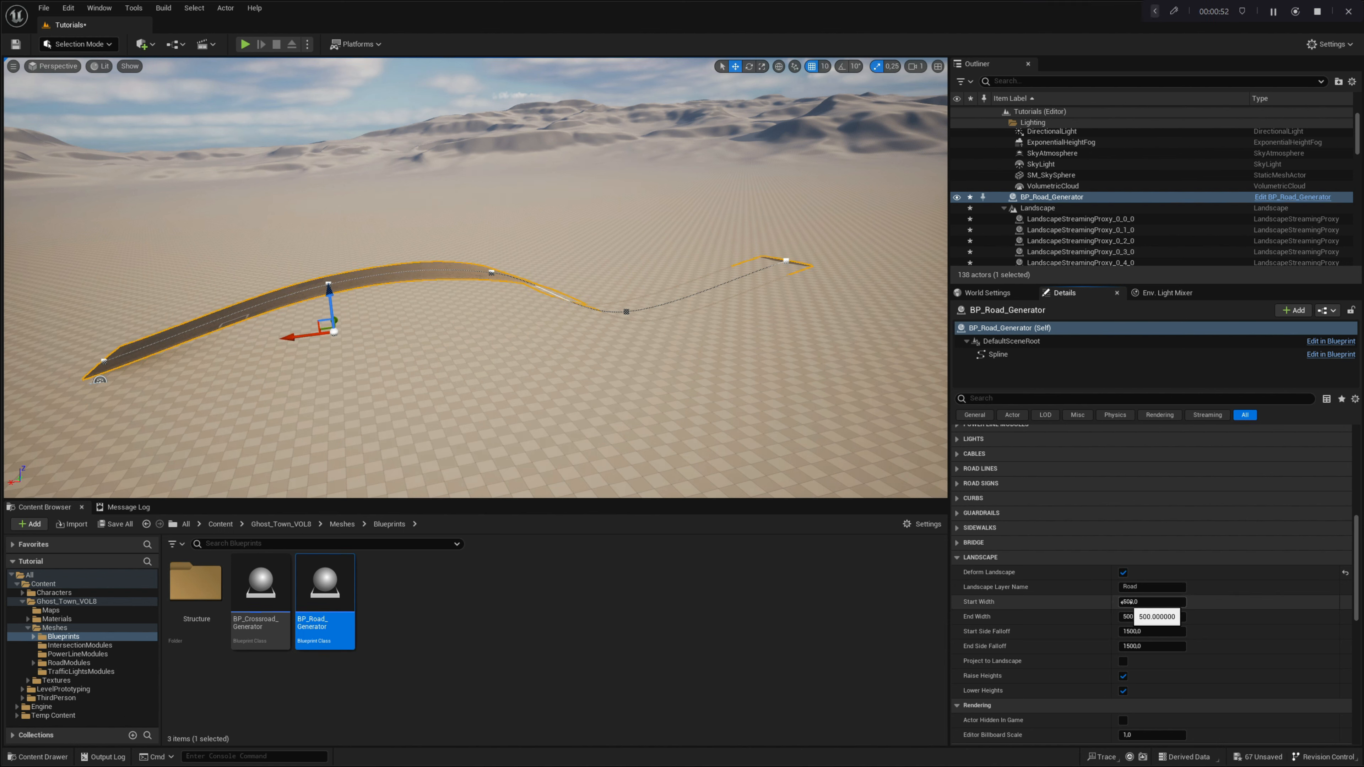
pyautogui.hotkey('ctrl', 'shift', 'd')
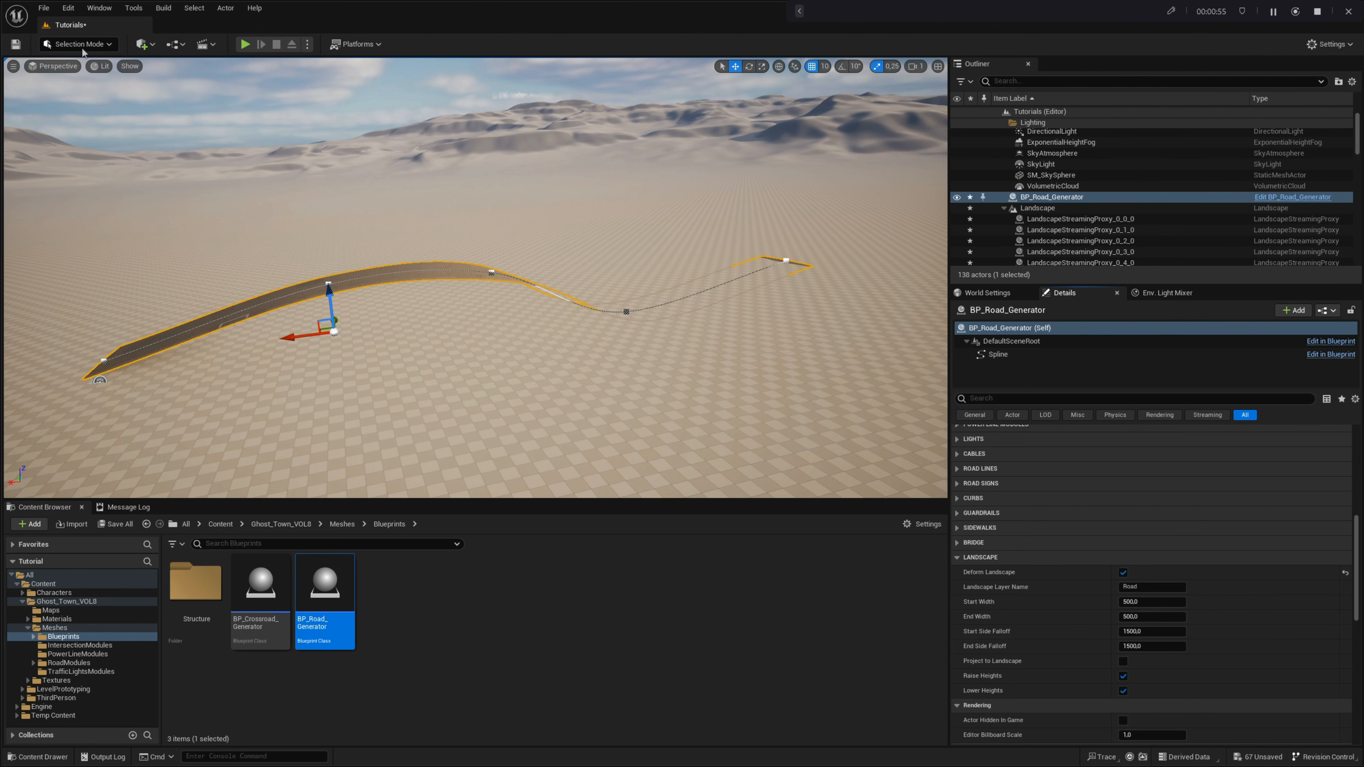
# Switch to Landscape mode, create a new edit layer and name it Road
pyautogui.click(79, 43)
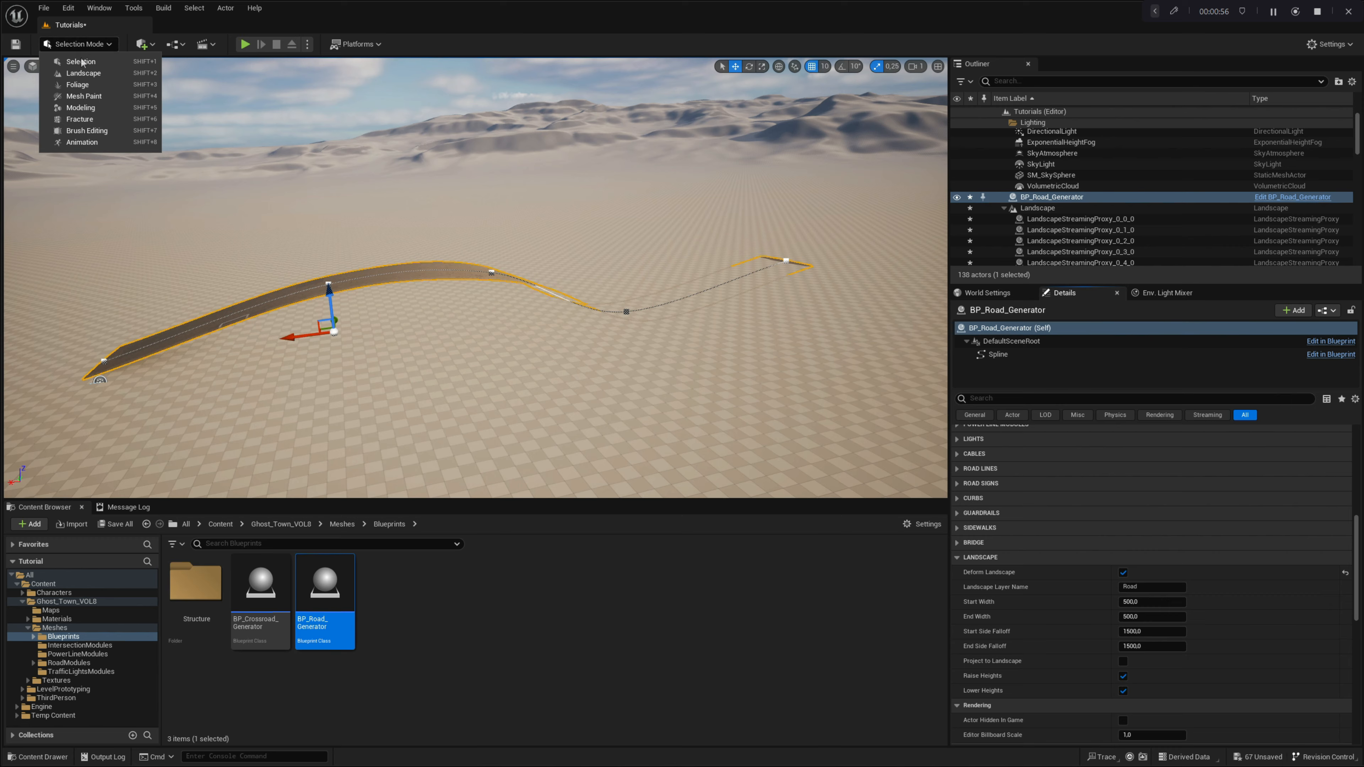
pyautogui.click(83, 72)
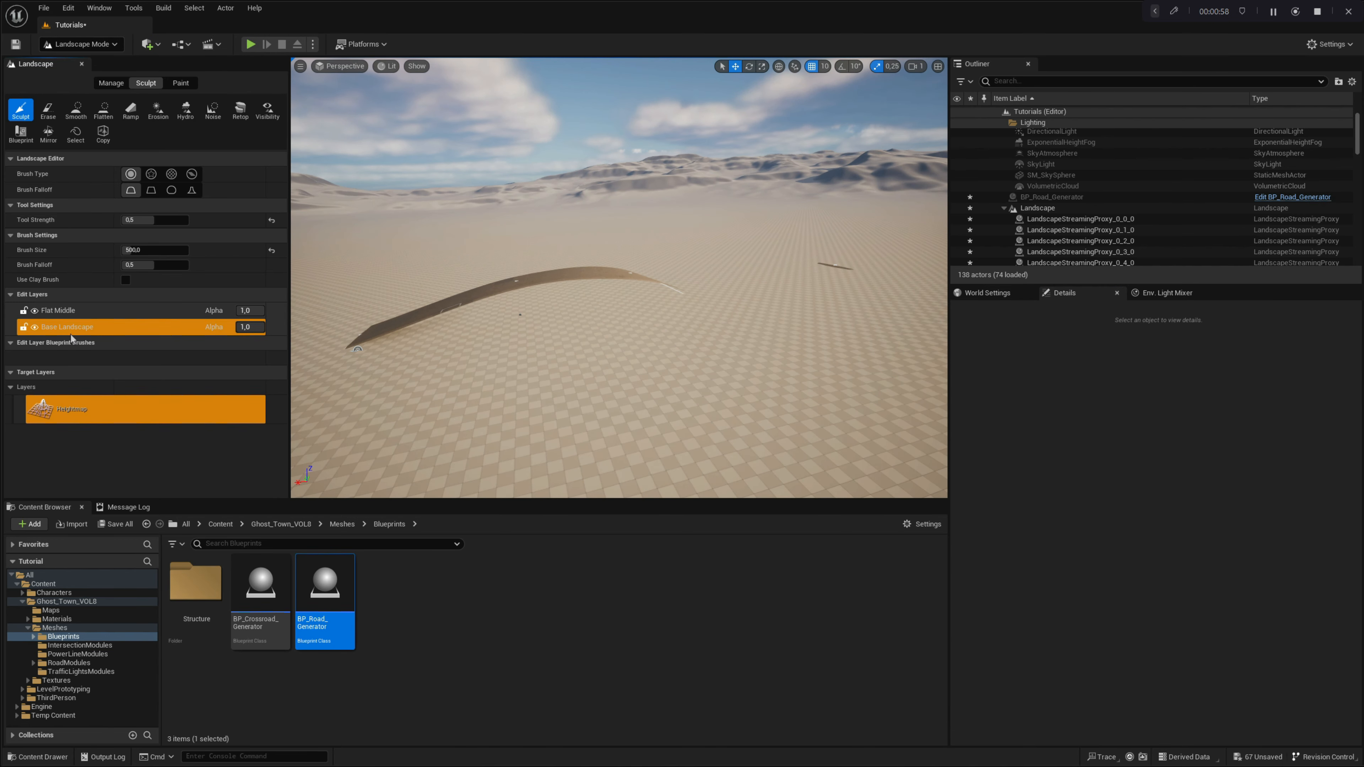
pyautogui.hotkey('ctrl', 'shift', 'f')
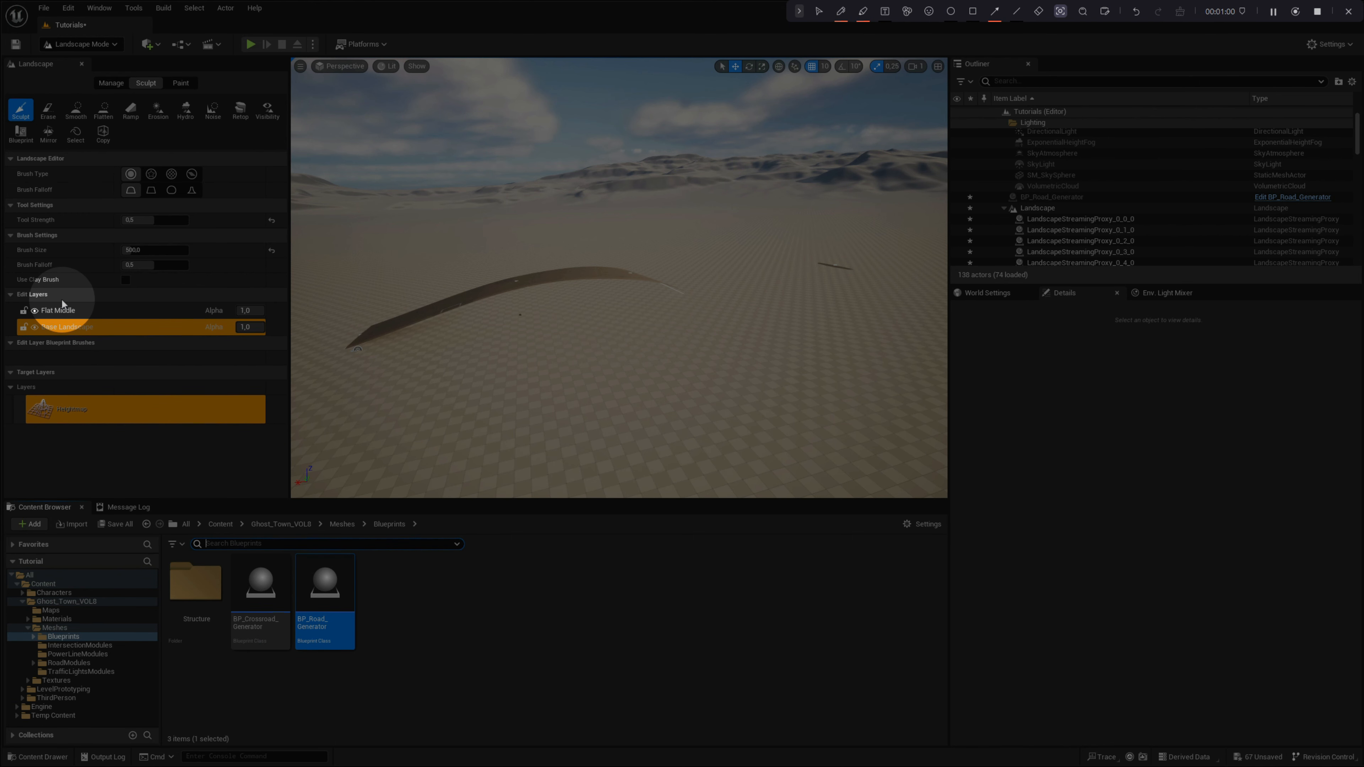
pyautogui.hotkey('ctrl', 'shift', 'f')
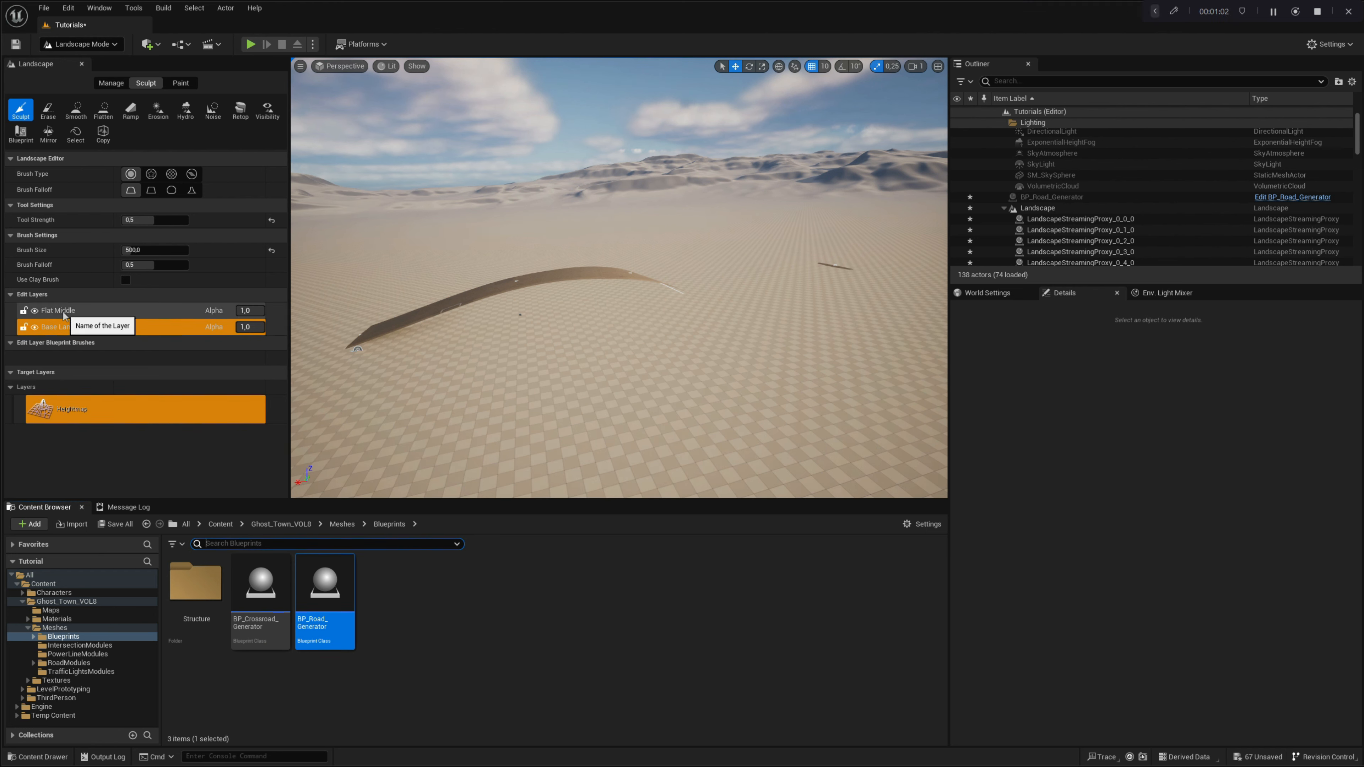
pyautogui.rightClick(64, 316)
pyautogui.click(81, 335)
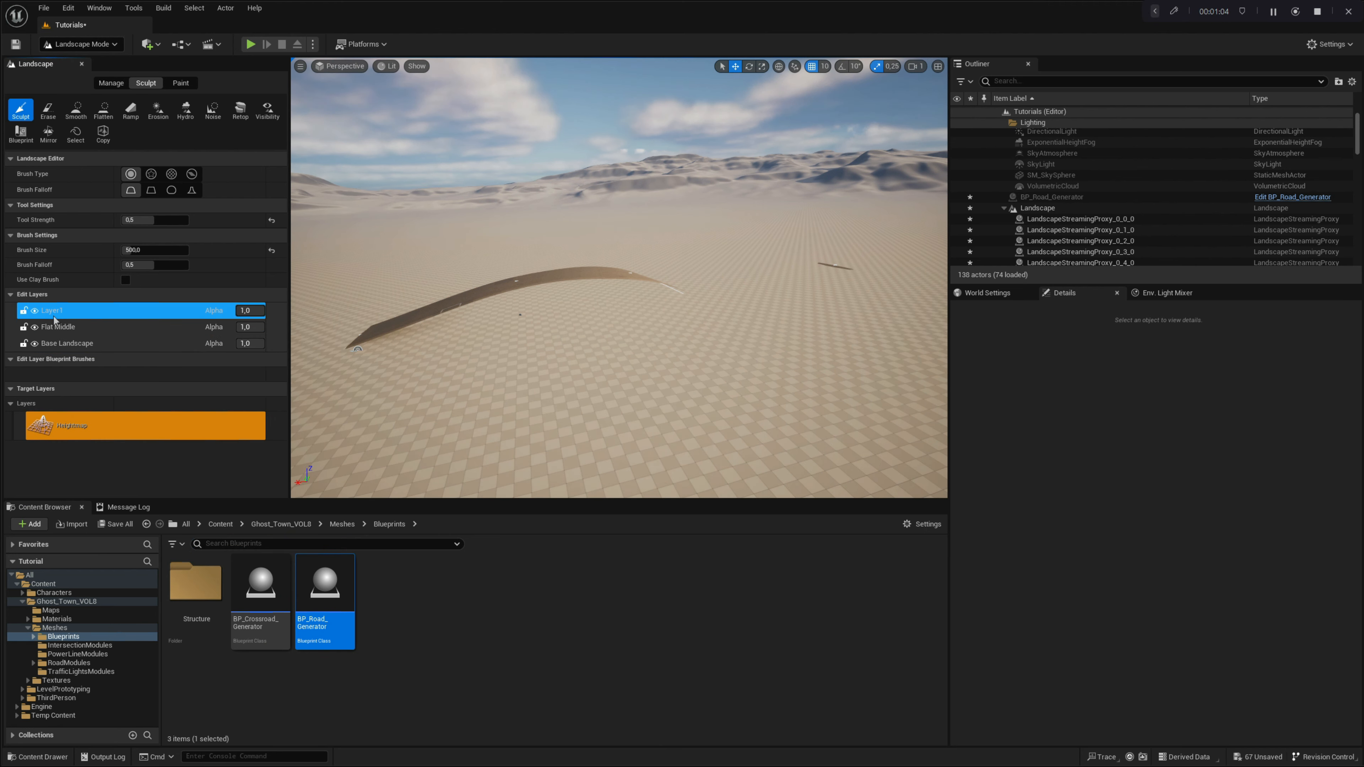
pyautogui.rightClick(56, 314)
pyautogui.click(74, 348)
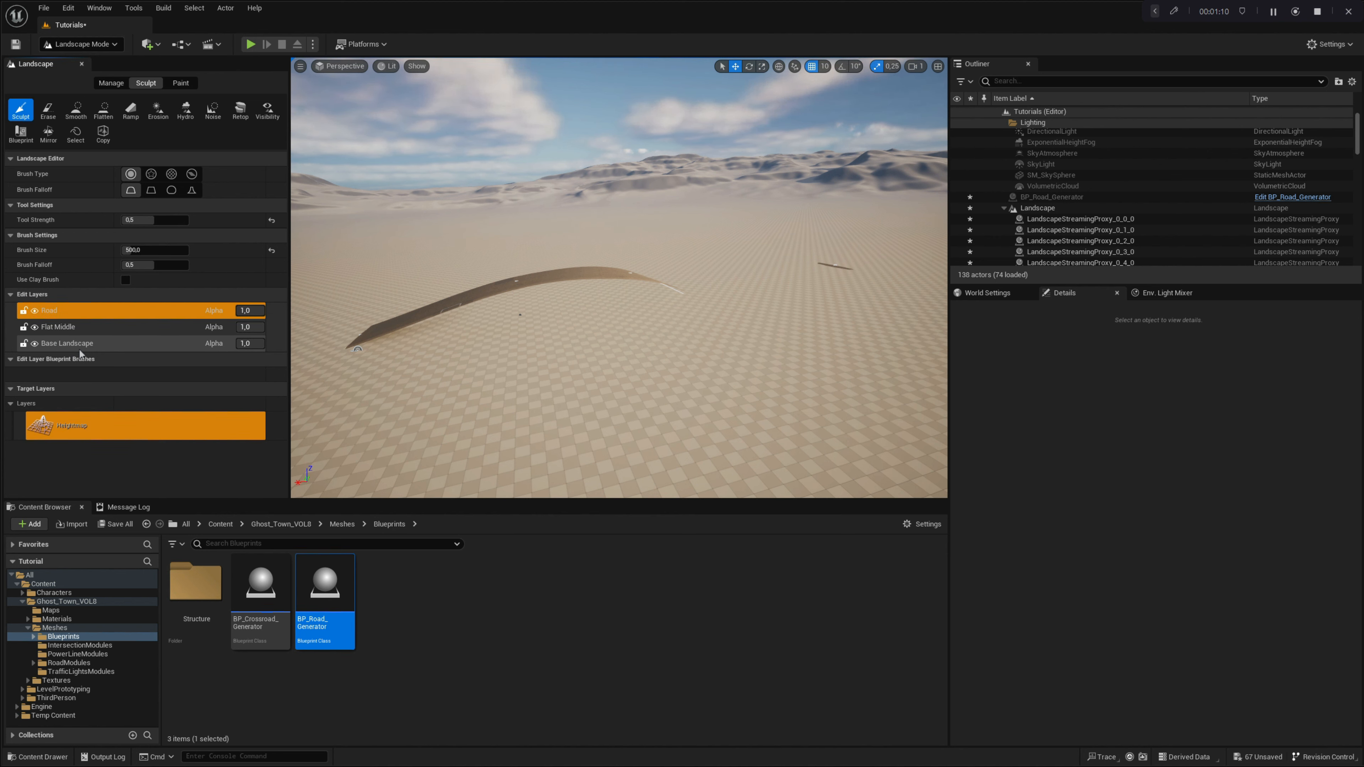
# Return to Selection mode, reselect the road and reapply Deform Landscape so the terrain follows the road
pyautogui.click(69, 44)
pyautogui.click(80, 62)
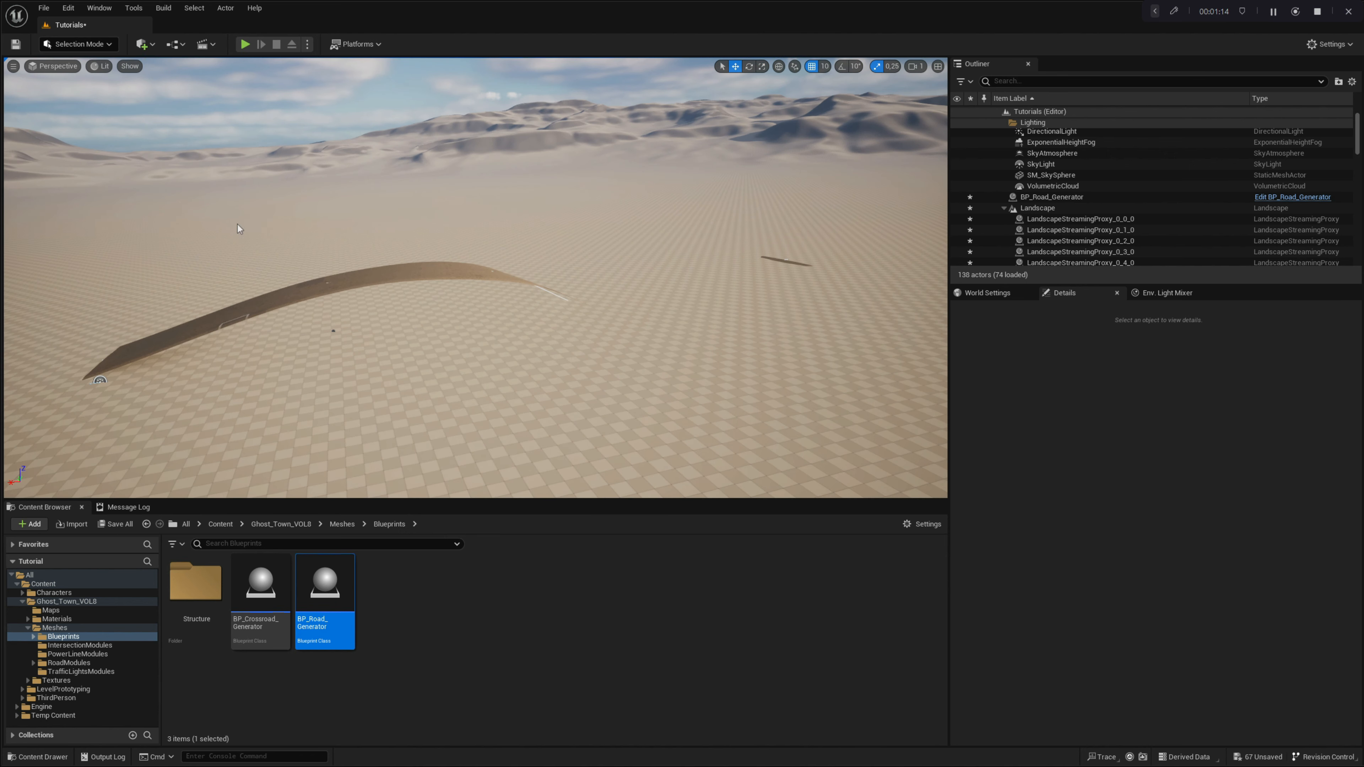
pyautogui.click(424, 274)
pyautogui.moveTo(475, 359); pyautogui.dragTo(547, 387, button='right')
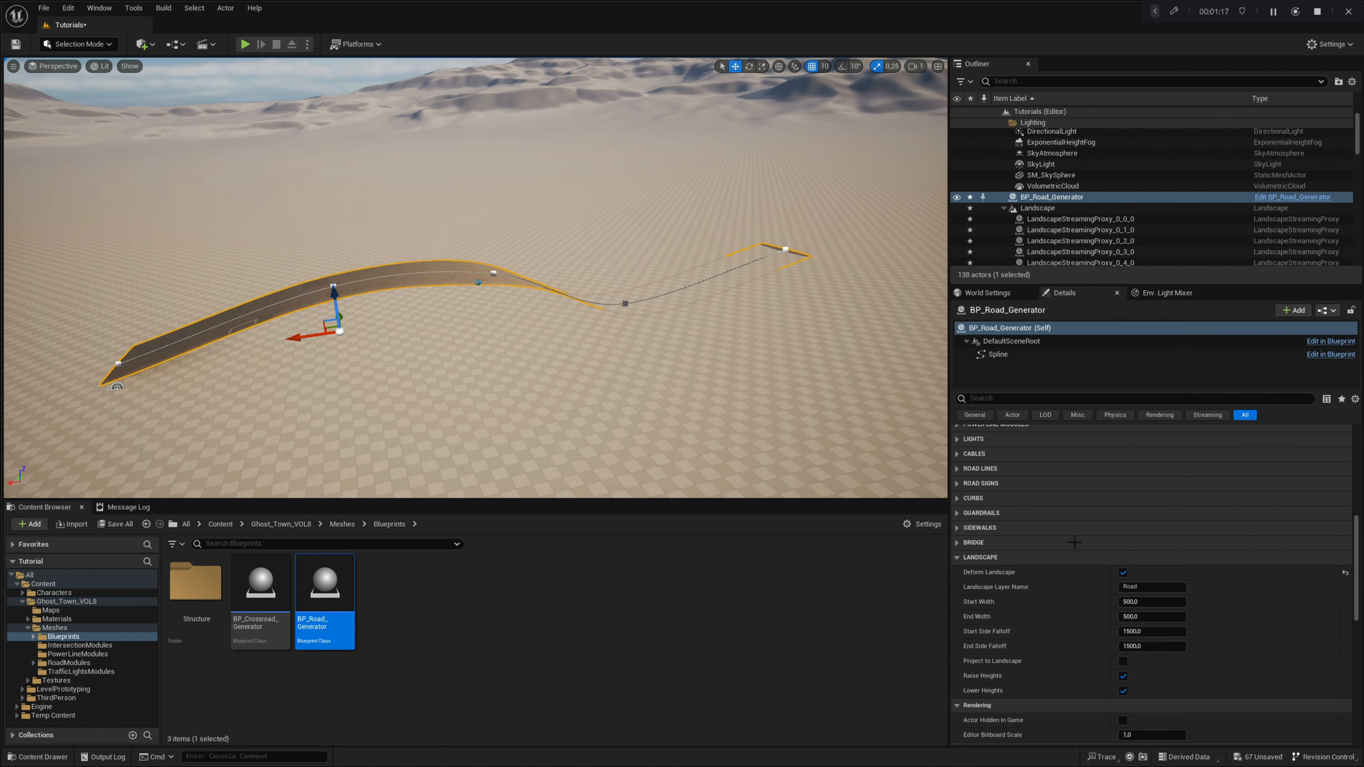
pyautogui.click(1123, 572)
pyautogui.moveTo(624, 345); pyautogui.dragTo(837, 296, button='right')
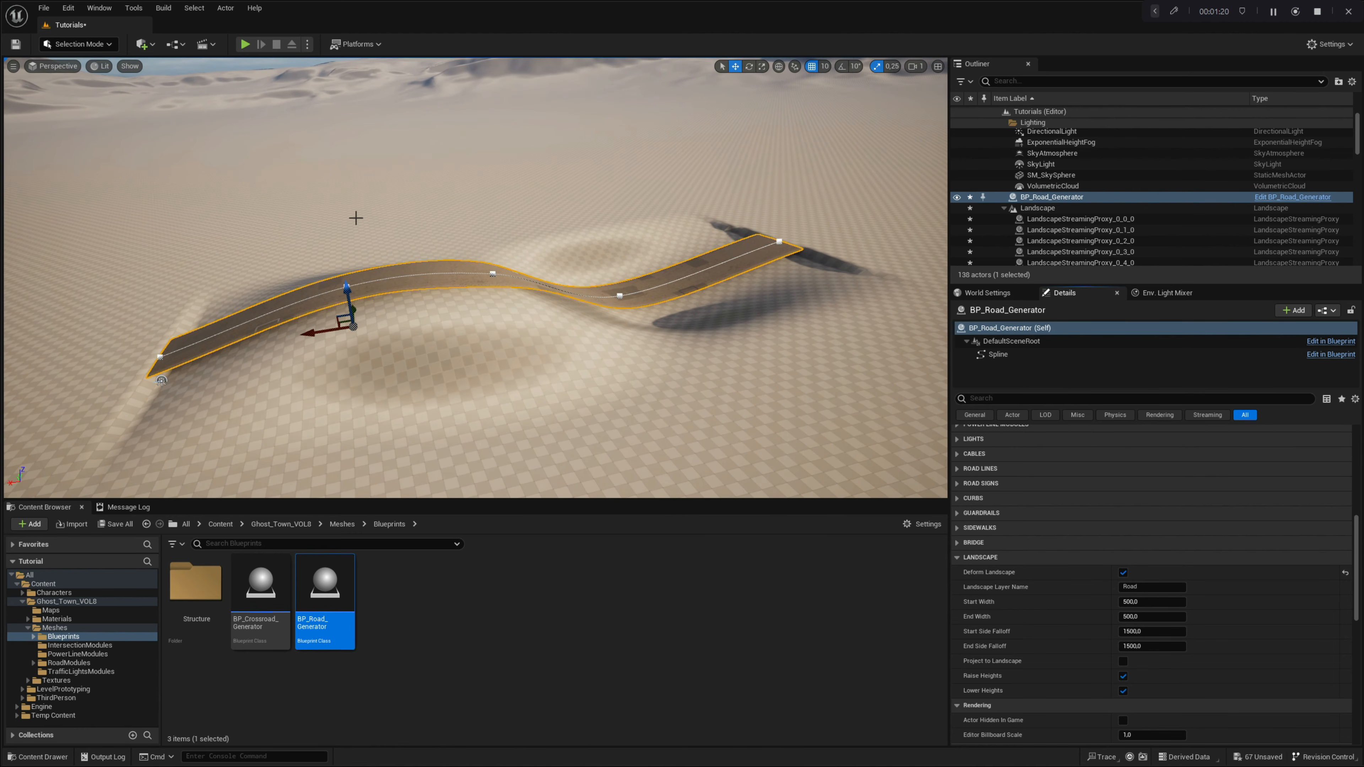
# Shift the road's second spline point sideways and move its starting point farther out
pyautogui.moveTo(355, 218); pyautogui.dragTo(379, 322, button='right')
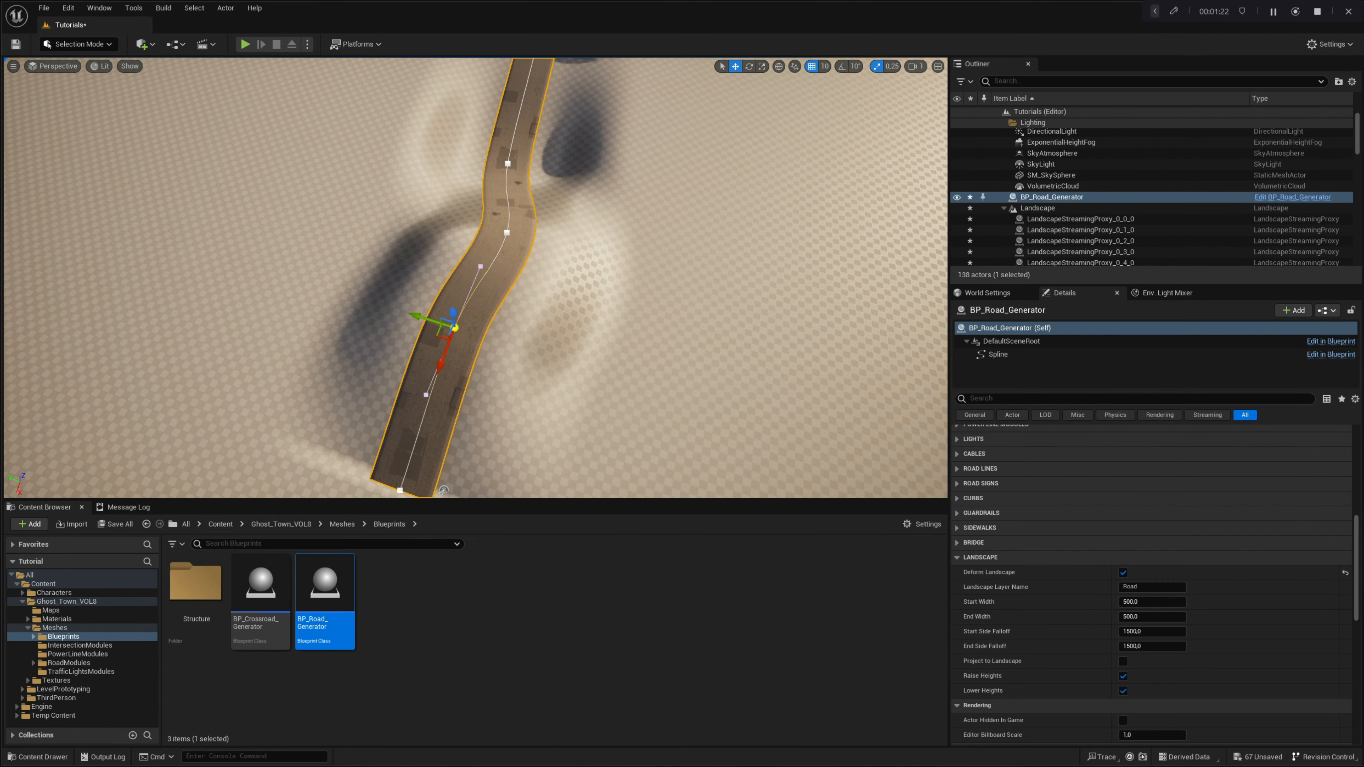
pyautogui.moveTo(428, 321); pyautogui.dragTo(400, 329)
pyautogui.moveTo(400, 329)
pyautogui.mouseDown(button='right')
pyautogui.moveTo(413, 365)
pyautogui.moveTo(383, 325)
pyautogui.mouseUp(button='right')
pyautogui.click(426, 364)
pyautogui.moveTo(374, 317); pyautogui.dragTo(276, 361)
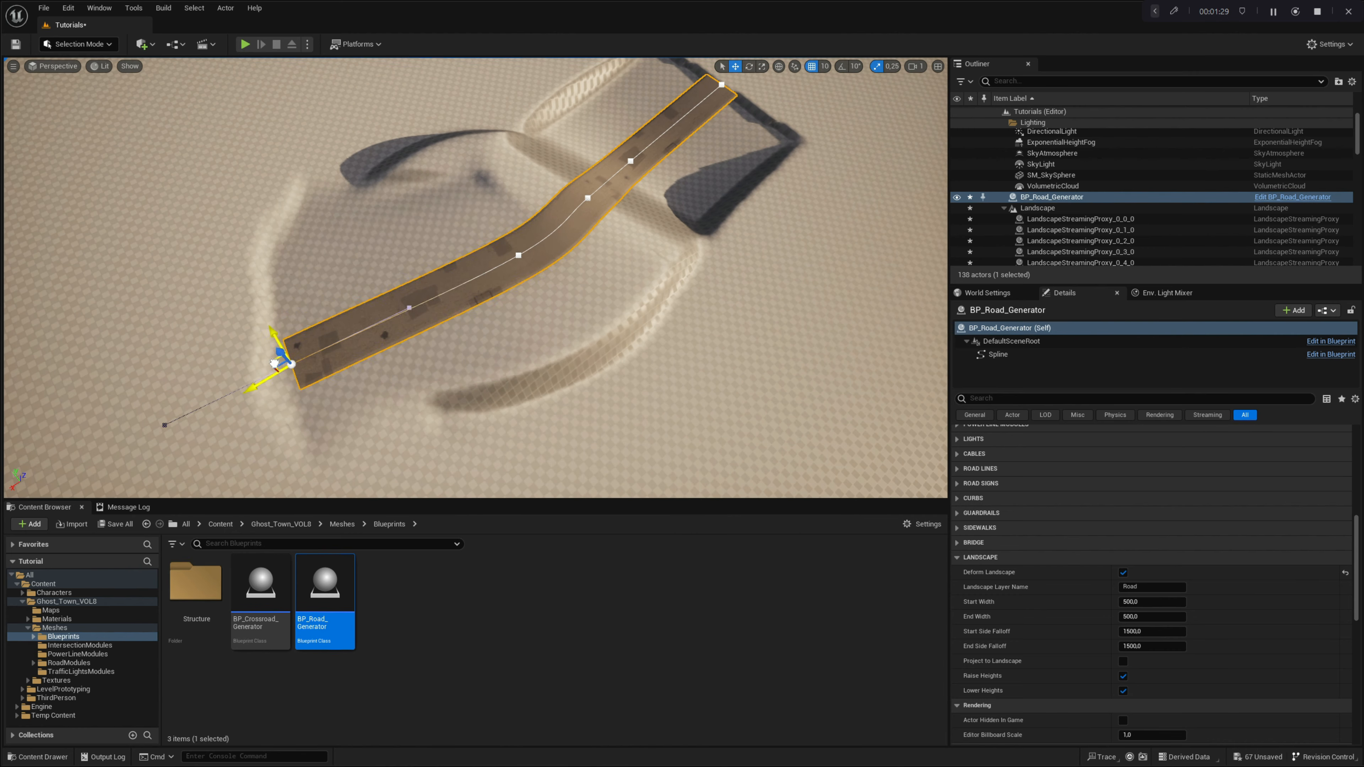
# Examine from ground level how the underside of the road meets the deformed landscape
pyautogui.keyDown('alt'); pyautogui.moveTo(409, 230); pyautogui.dragTo(410, 180); pyautogui.keyUp('alt')
pyautogui.keyDown('alt'); pyautogui.moveTo(409, 230); pyautogui.dragTo(475, 373); pyautogui.keyUp('alt')
pyautogui.moveTo(475, 373); pyautogui.dragTo(475, 373, button='right')
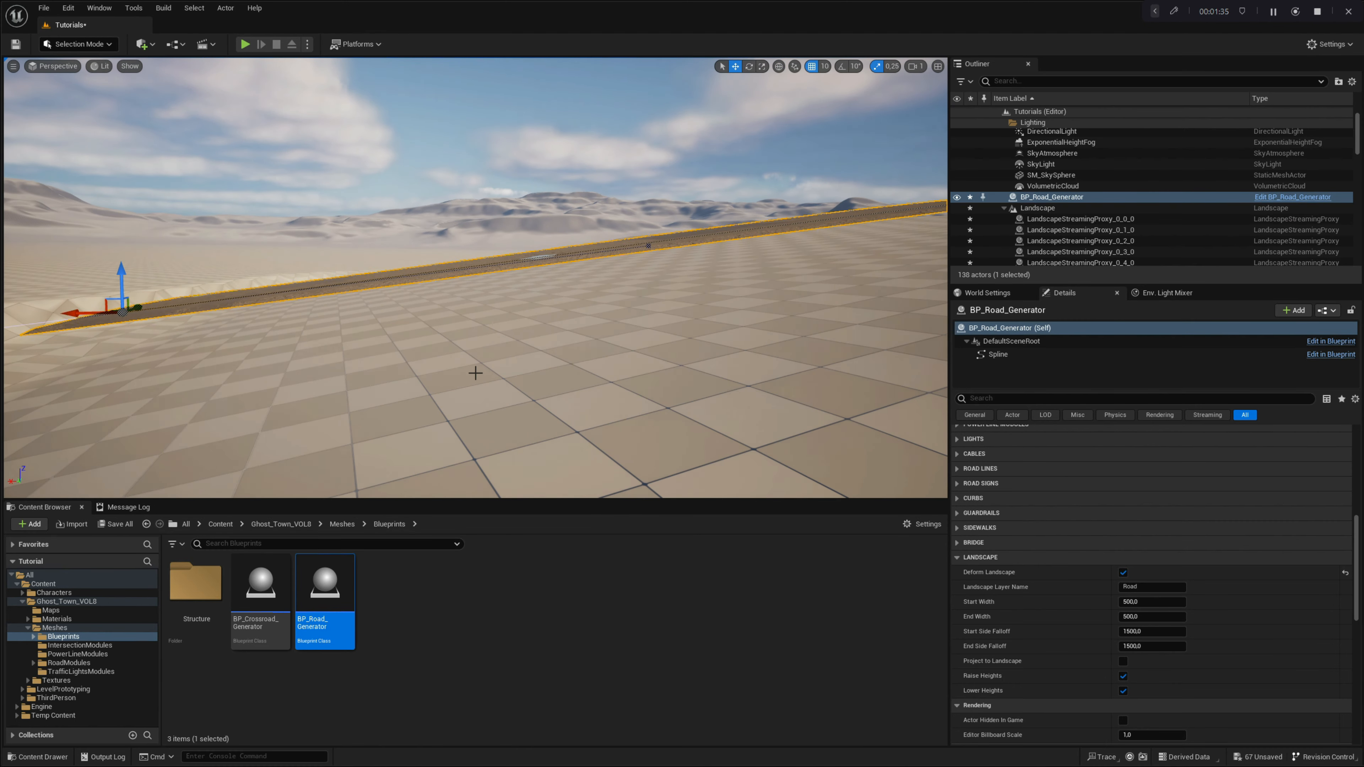
pyautogui.click(461, 319)
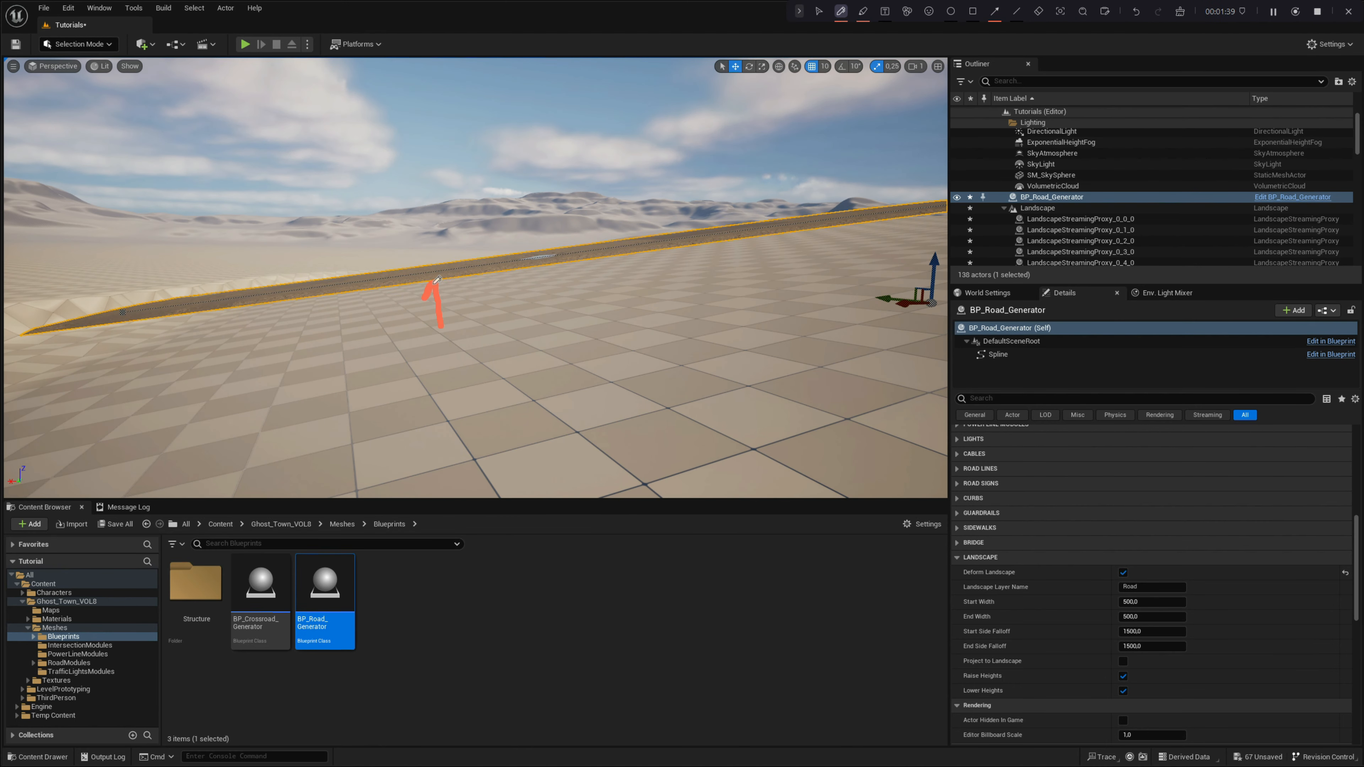
# Add a second BP_Road_Generator beside the first road, extend it in a curve and enable Deform Landscape
pyautogui.press('Escape')
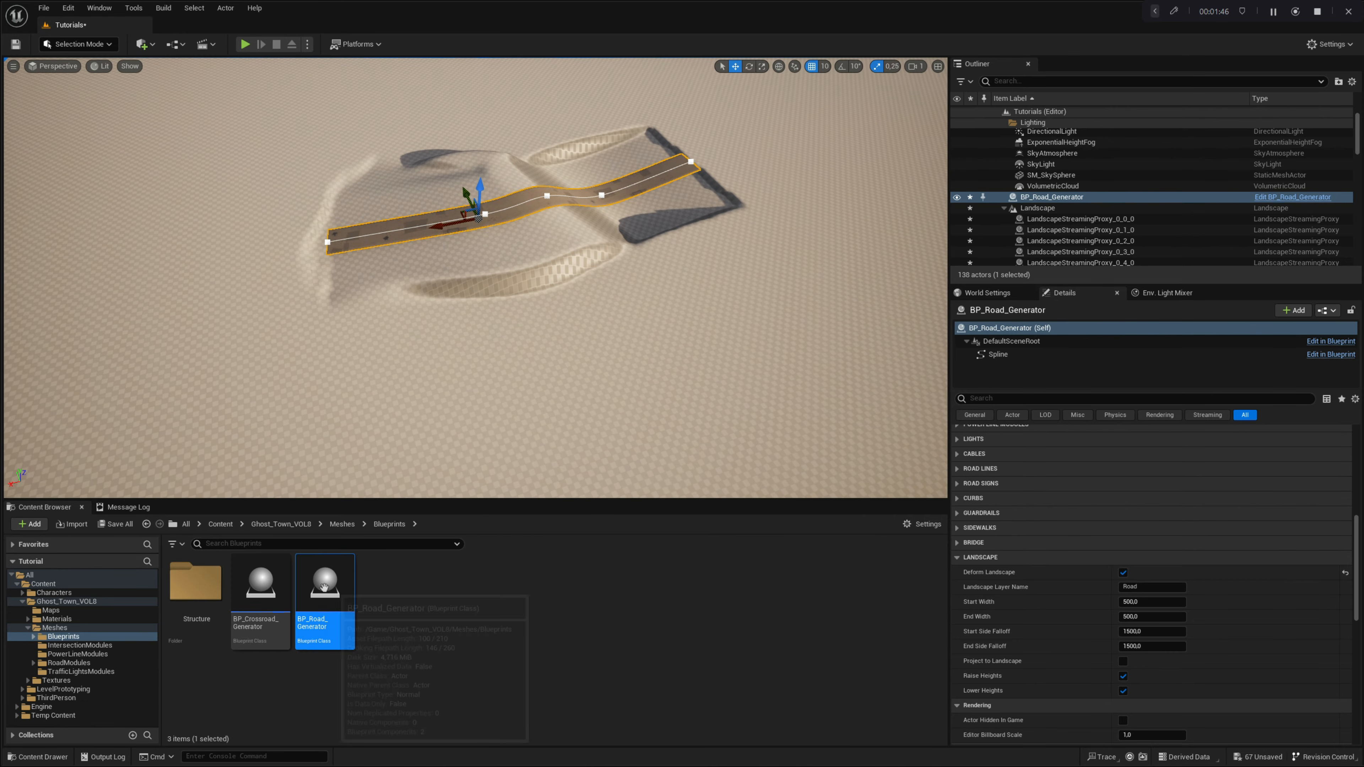
pyautogui.moveTo(325, 591); pyautogui.dragTo(748, 321)
pyautogui.click(1124, 572)
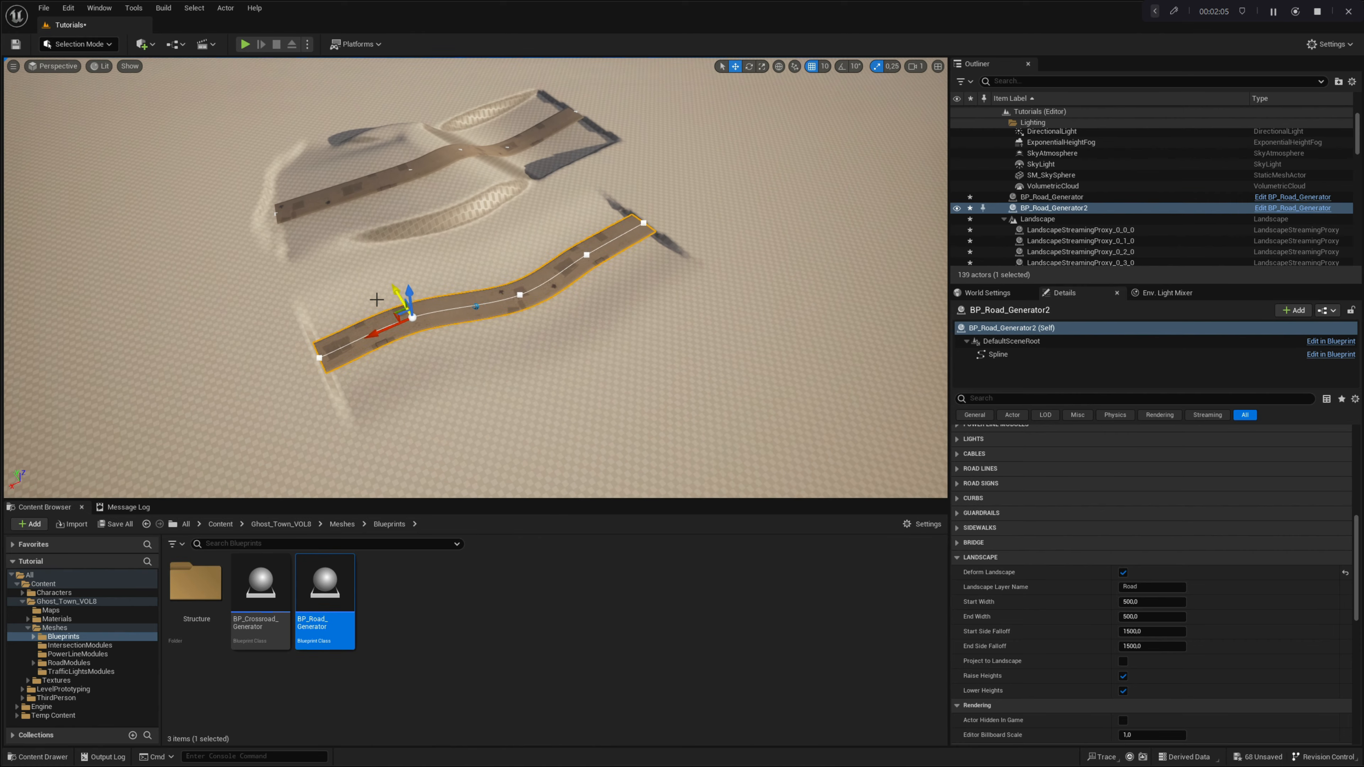
# In Landscape mode, set the Alpha of the Flat Middle and Base Landscape edit layers to 0
pyautogui.click(79, 44)
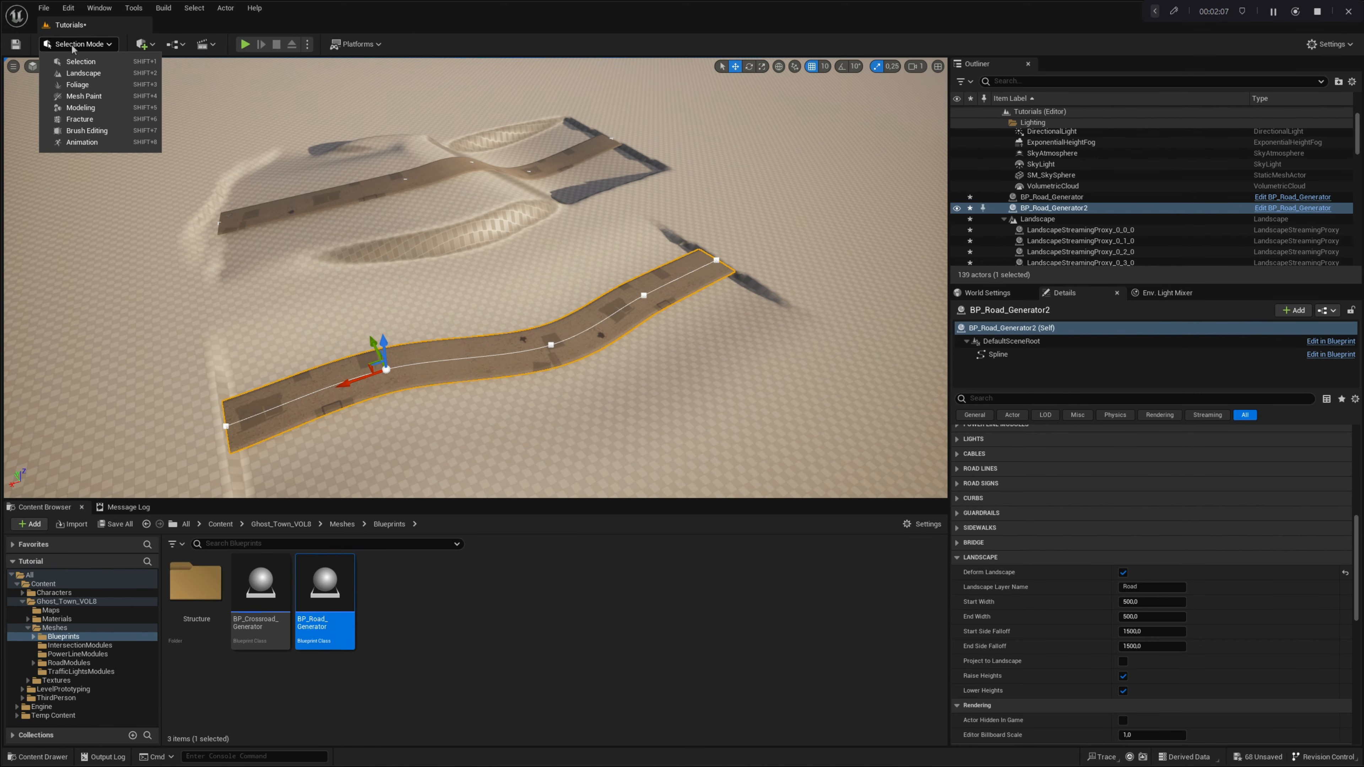
pyautogui.click(85, 76)
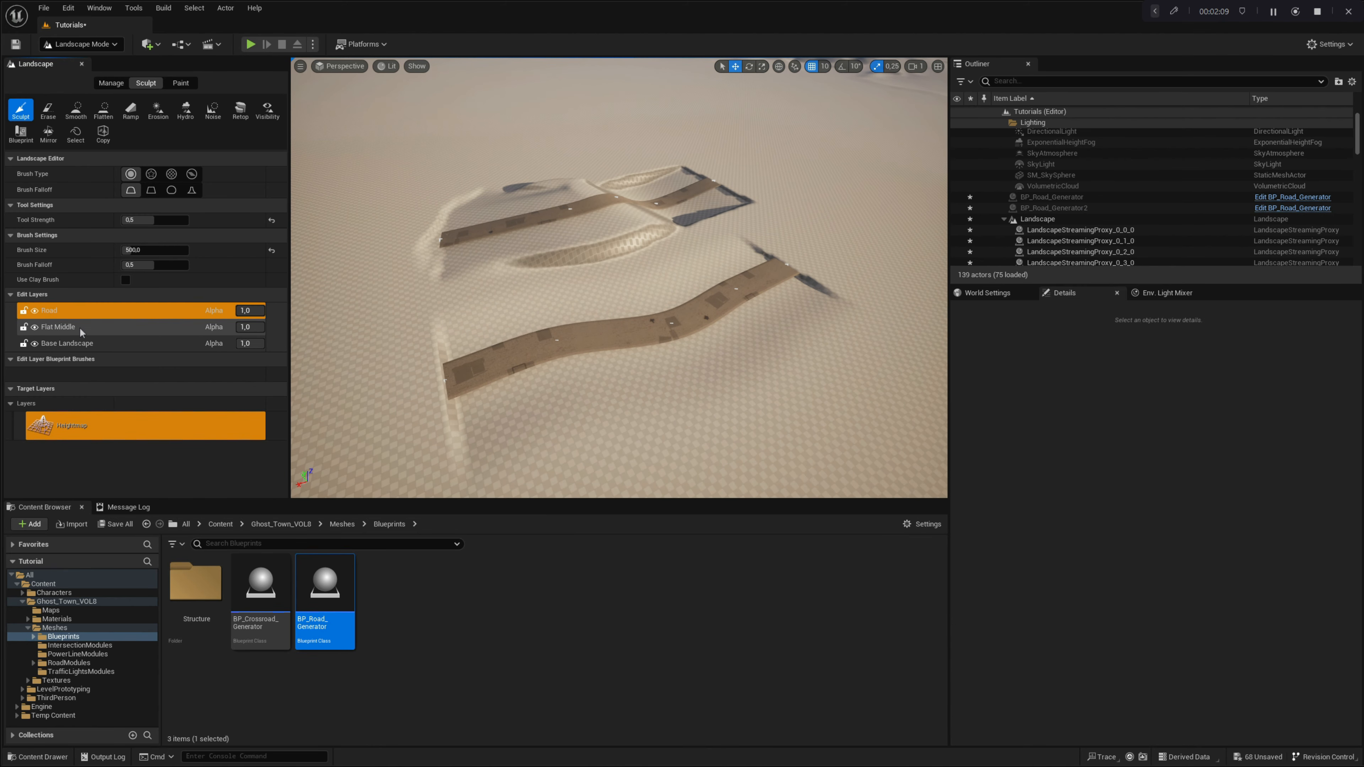
pyautogui.hotkey('ctrl', 'shift', 'f')
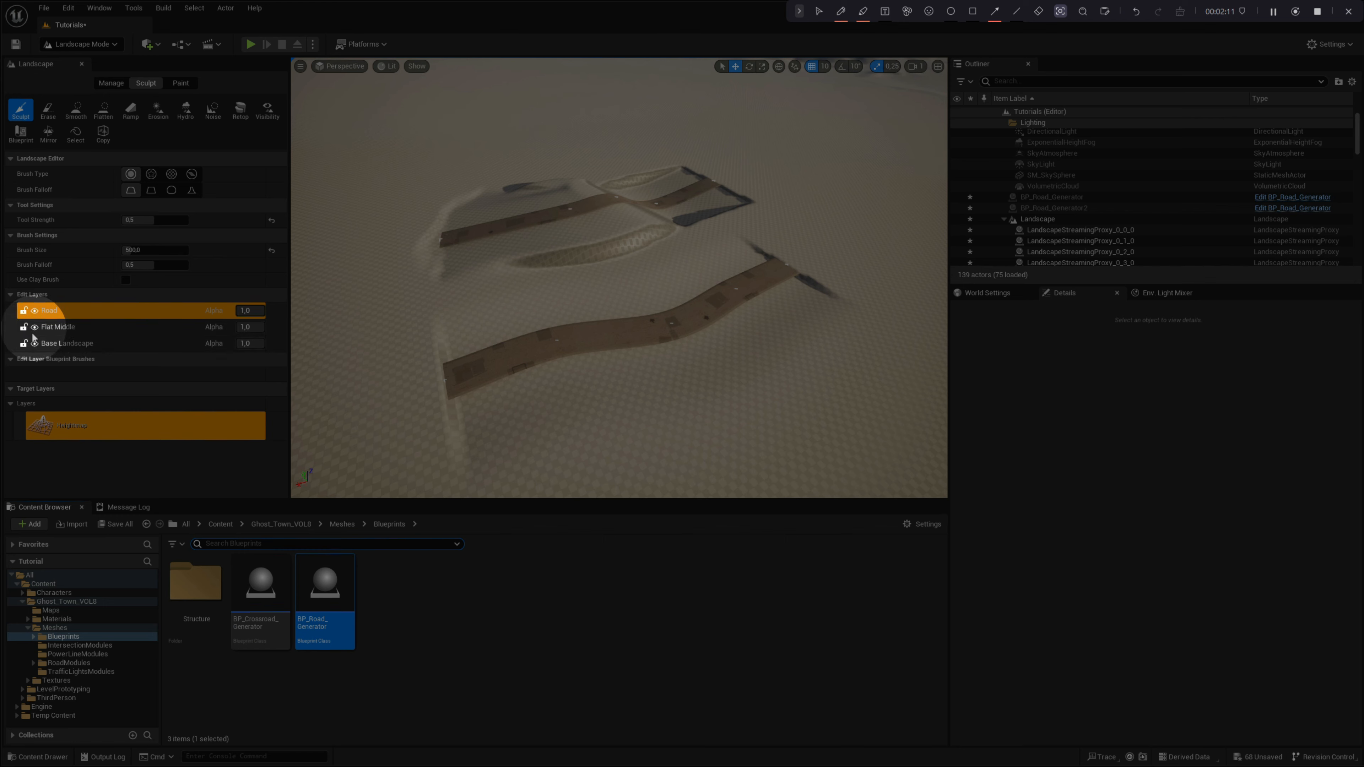
pyautogui.hotkey('ctrl', 'shift', 'f')
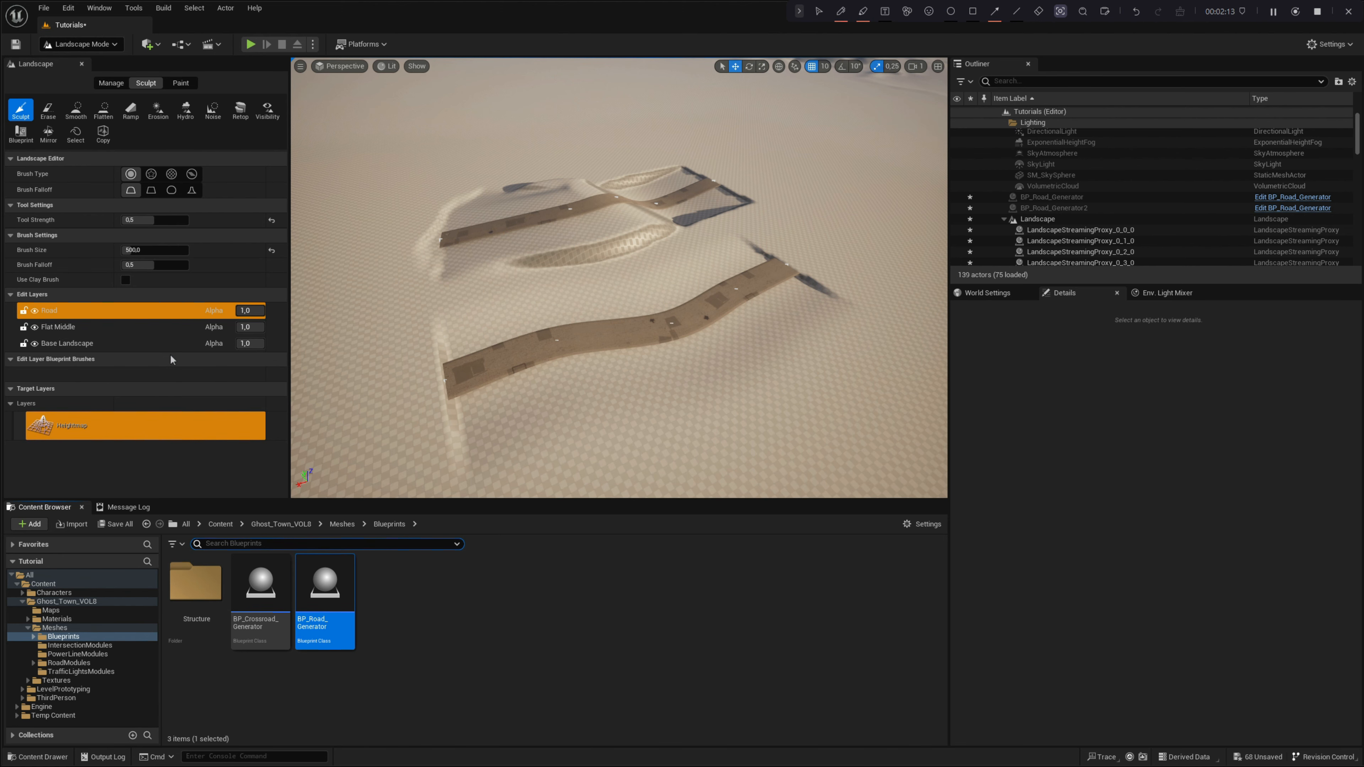
pyautogui.click(248, 327)
pyautogui.write('0')
pyautogui.press('Return')
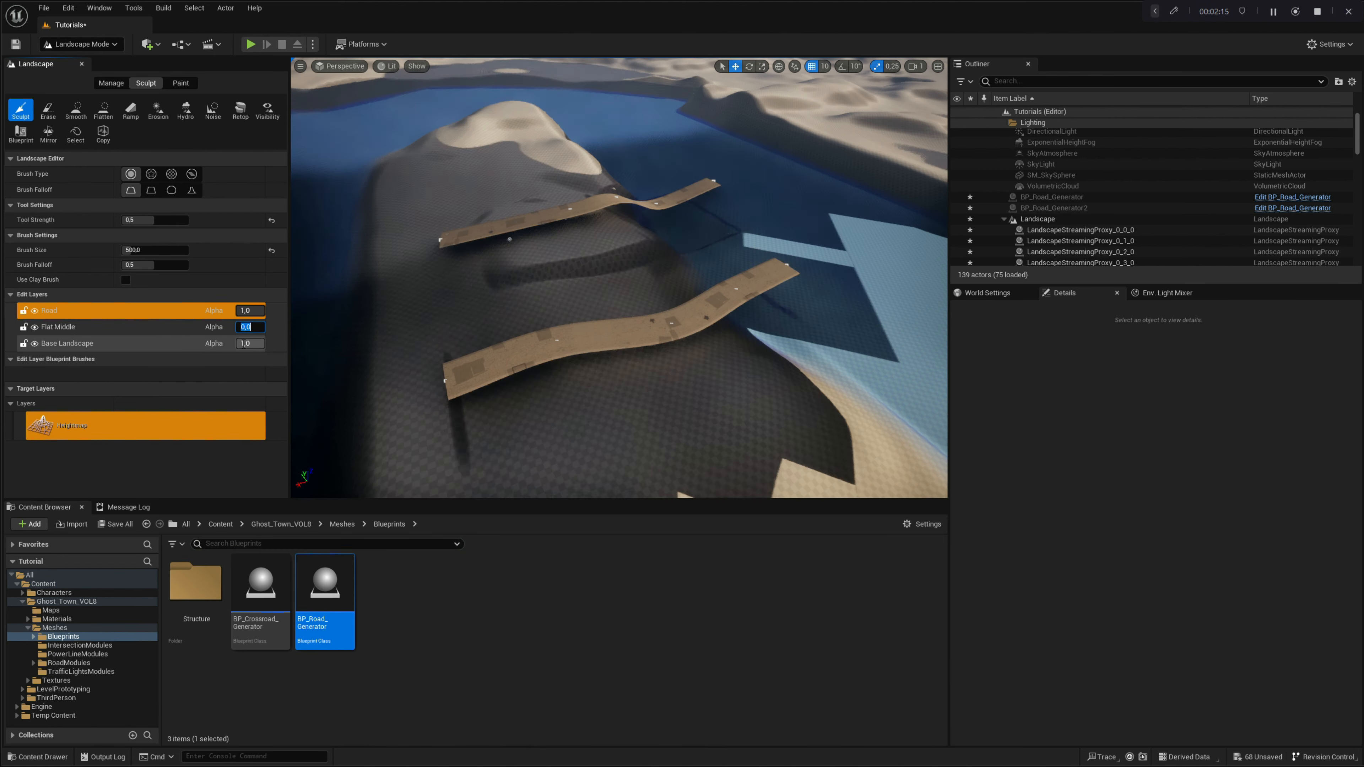
pyautogui.click(249, 343)
pyautogui.write('0')
pyautogui.press('Return')
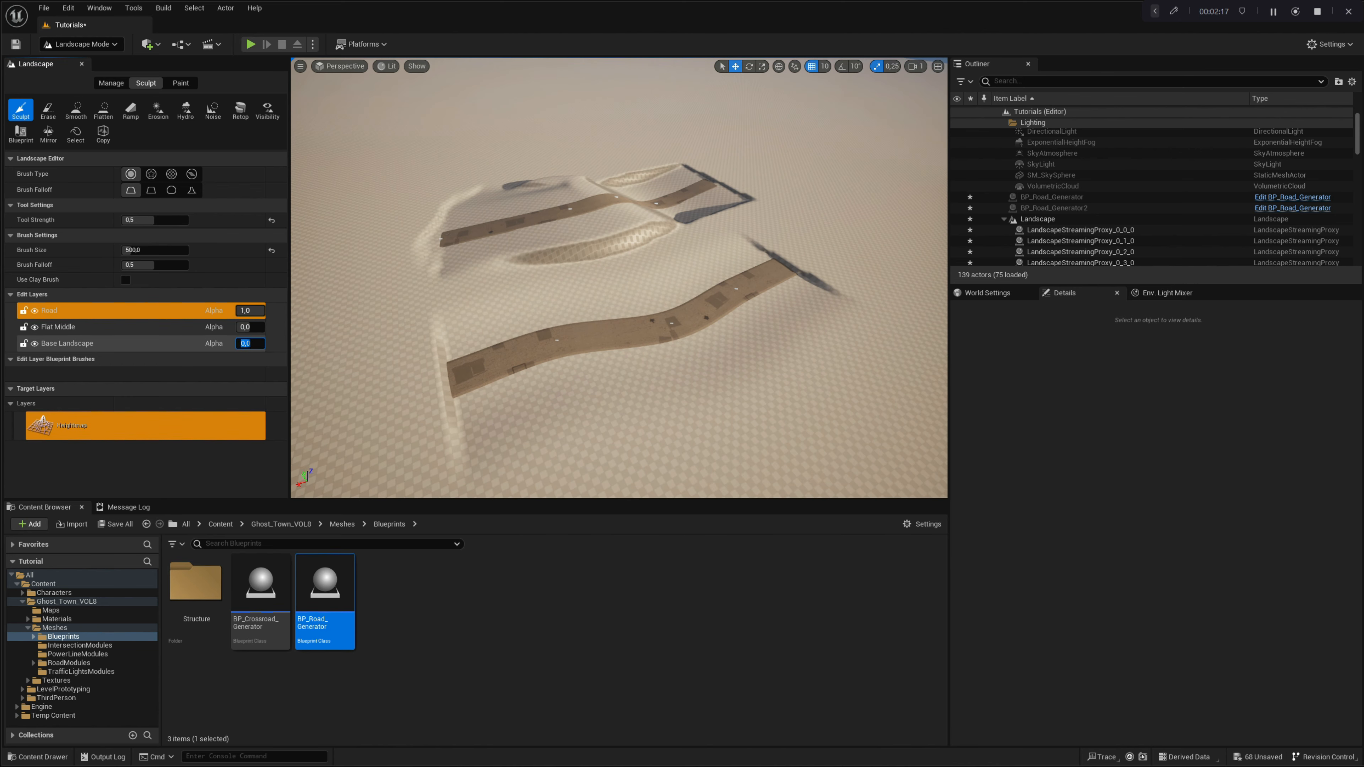
# Return to Selection mode and raise spline points on the two roads to deform the landscape beneath them
pyautogui.press('w')
pyautogui.moveTo(425, 300); pyautogui.dragTo(378, 287, button='right')
pyautogui.click(81, 44)
pyautogui.click(72, 60)
pyautogui.press('s')
pyautogui.click(564, 352)
pyautogui.moveTo(563, 325); pyautogui.dragTo(562, 281)
pyautogui.press('s')
pyautogui.moveTo(244, 313); pyautogui.dragTo(244, 314, button='right')
pyautogui.click(486, 412)
pyautogui.moveTo(486, 388); pyautogui.dragTo(476, 281)
pyautogui.press('d')
pyautogui.moveTo(355, 348); pyautogui.dragTo(355, 348, button='right')
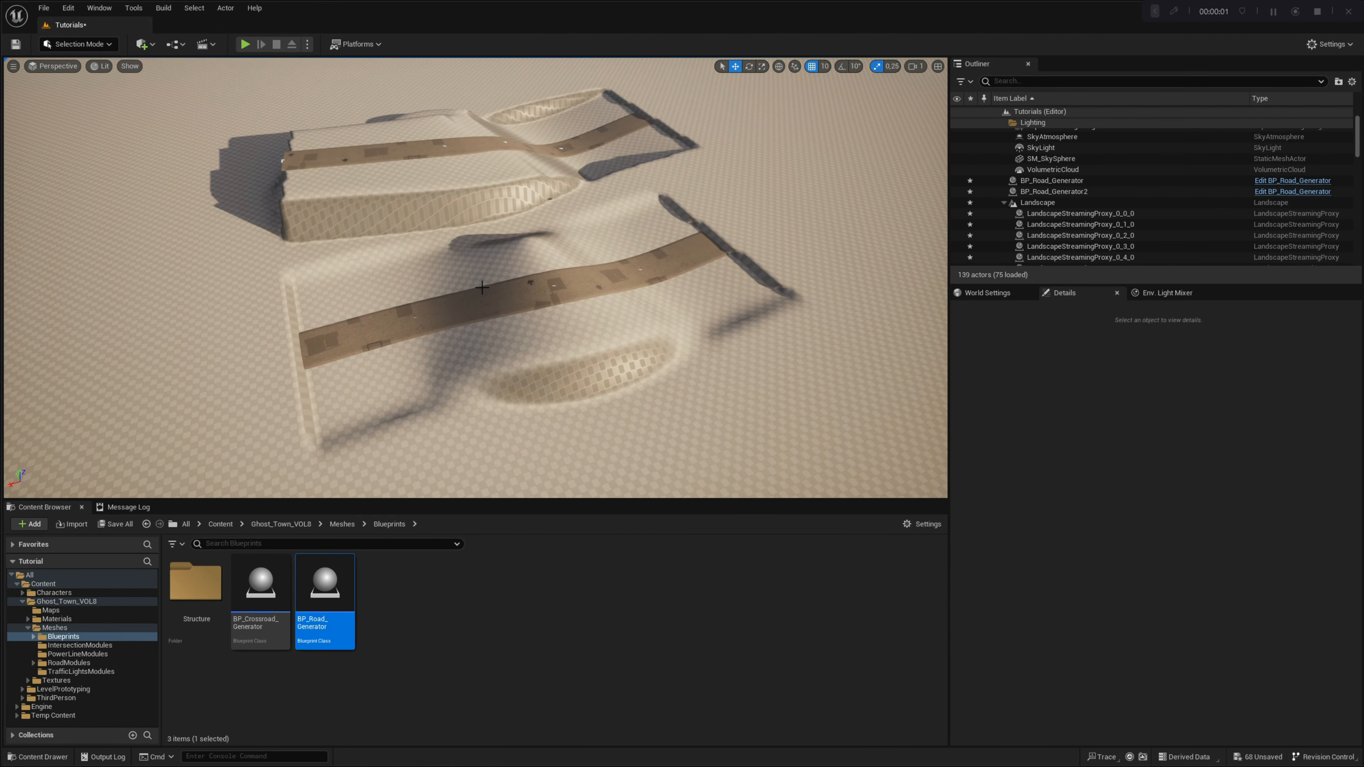
# Place a new BP_Road_Generator on the sculpted dune area
pyautogui.moveTo(483, 287); pyautogui.dragTo(323, 266, button='right')
pyautogui.press('s')
pyautogui.press('a')
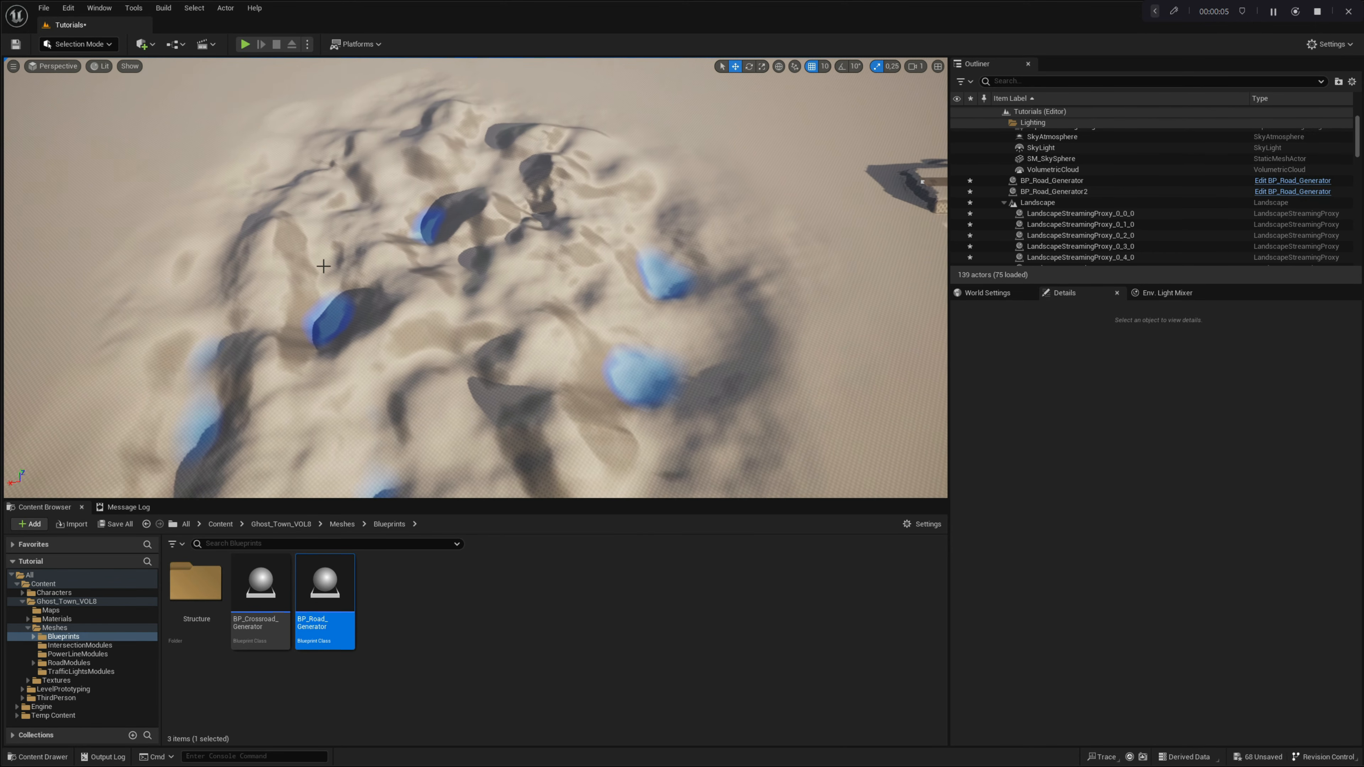
pyautogui.moveTo(324, 341); pyautogui.dragTo(294, 368, button='right')
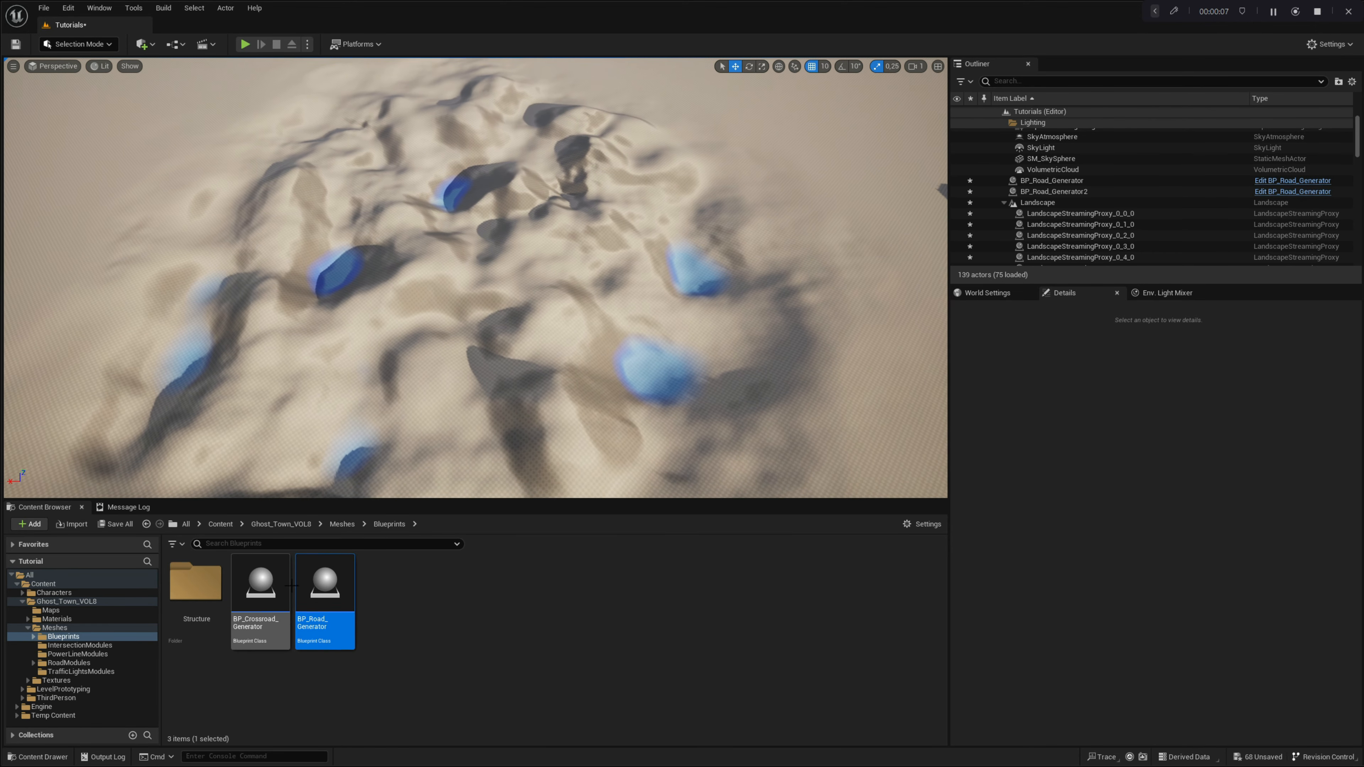
pyautogui.moveTo(314, 357); pyautogui.dragTo(314, 357)
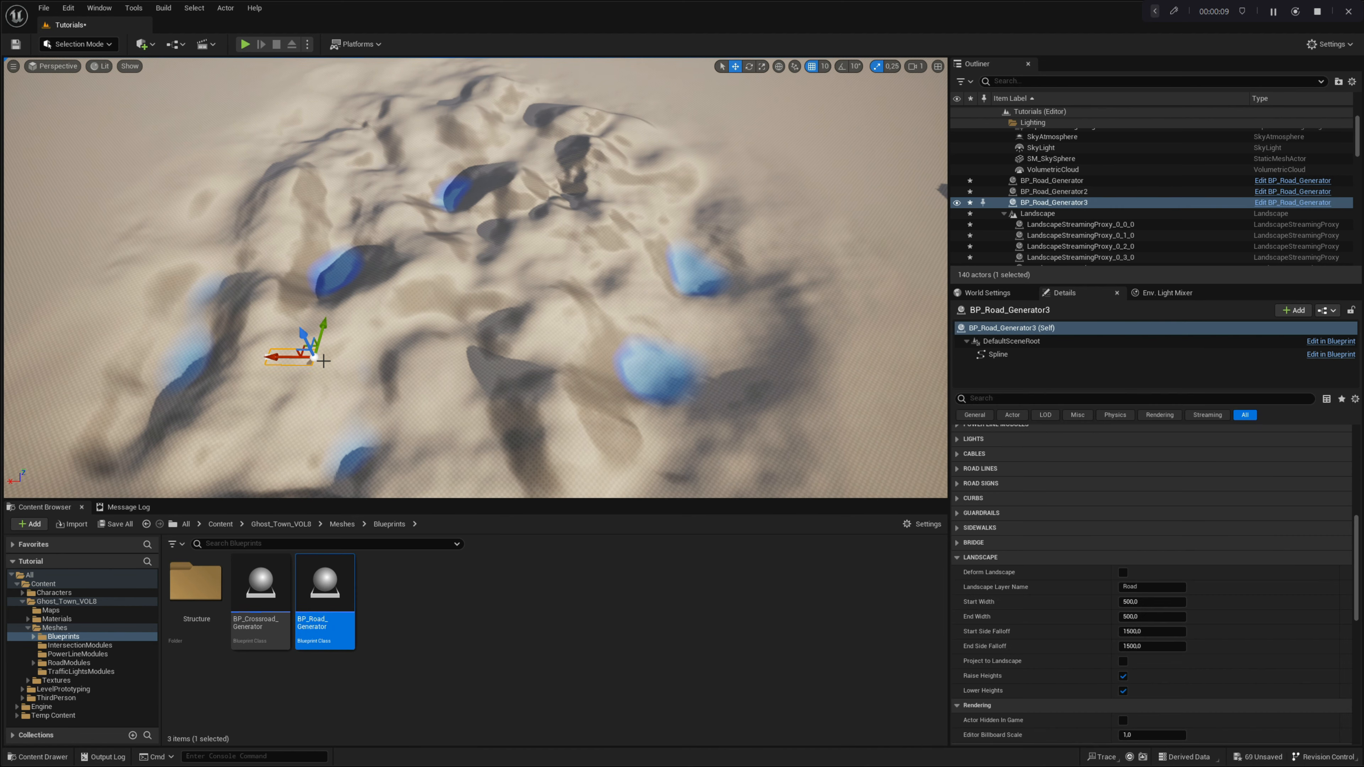
# Extend the new road across the dunes by duplicating its end spline point into a winding seven-point path
pyautogui.moveTo(323, 361); pyautogui.dragTo(337, 347, button='right')
pyautogui.press('w')
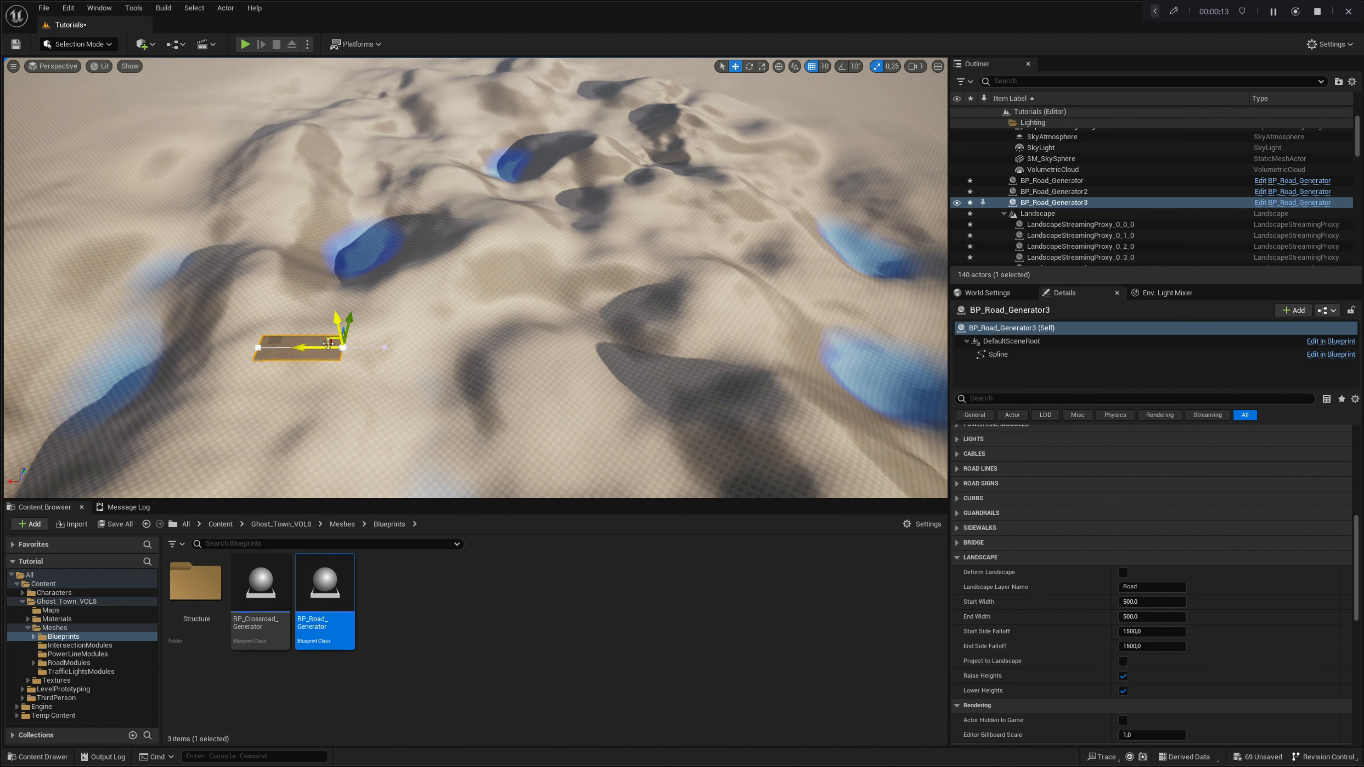
pyautogui.keyDown('alt'); pyautogui.moveTo(333, 342); pyautogui.dragTo(421, 320); pyautogui.keyUp('alt')
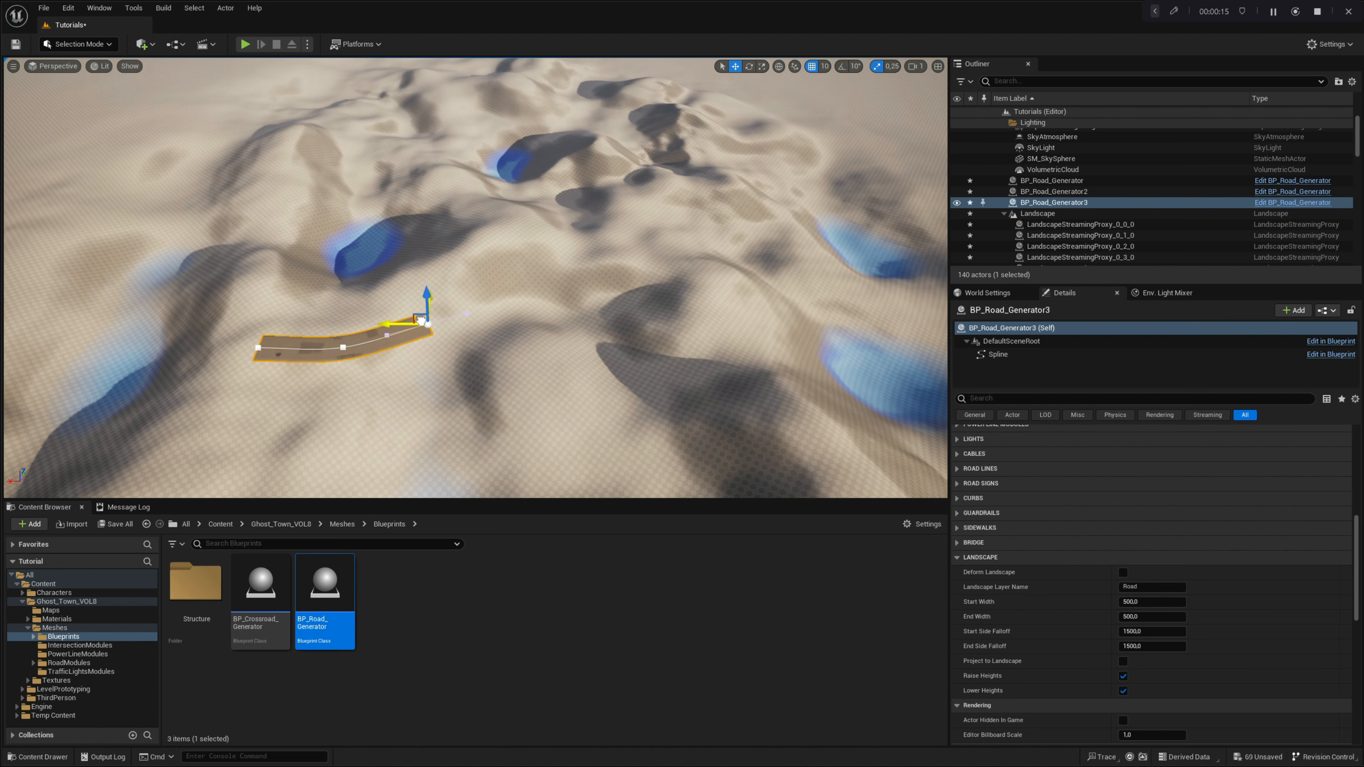
pyautogui.moveTo(392, 357); pyautogui.dragTo(394, 369, button='right')
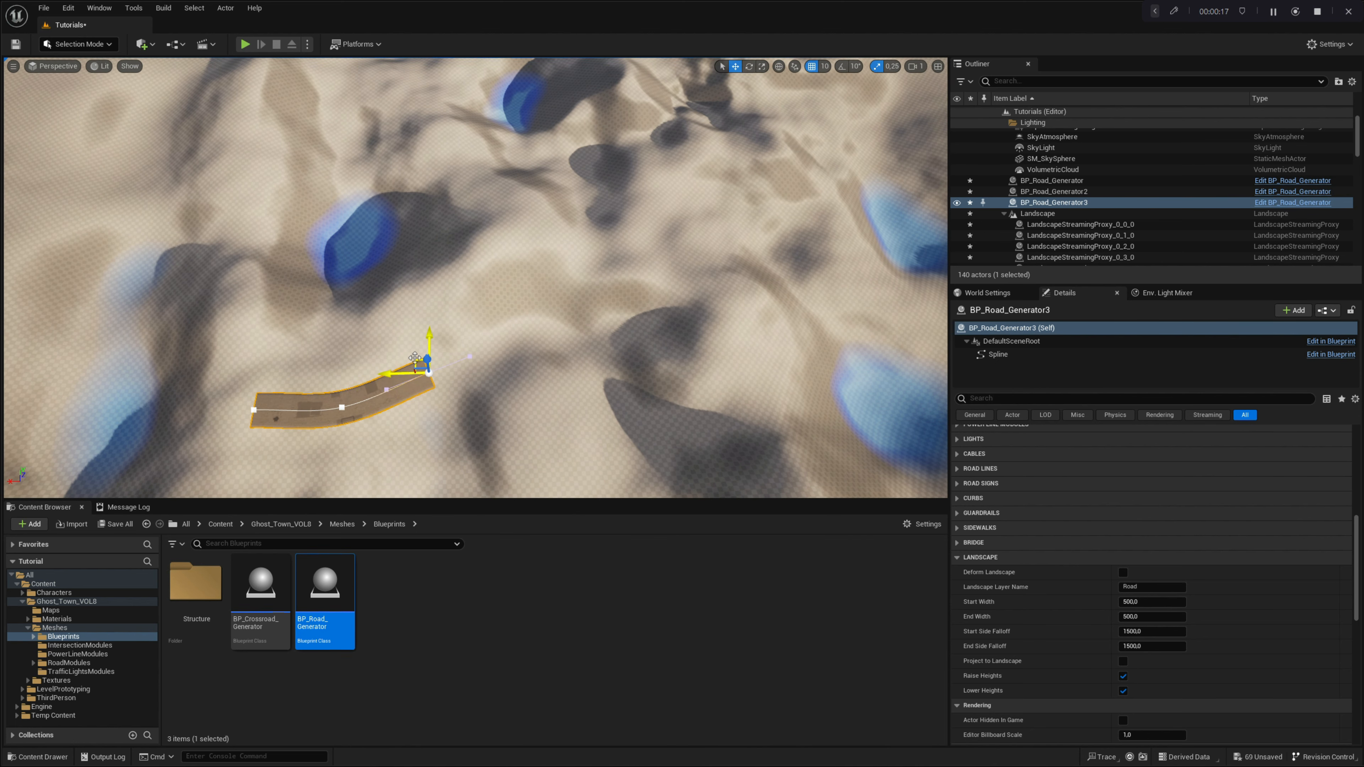
pyautogui.keyDown('alt'); pyautogui.moveTo(415, 357); pyautogui.dragTo(766, 163); pyautogui.keyUp('alt')
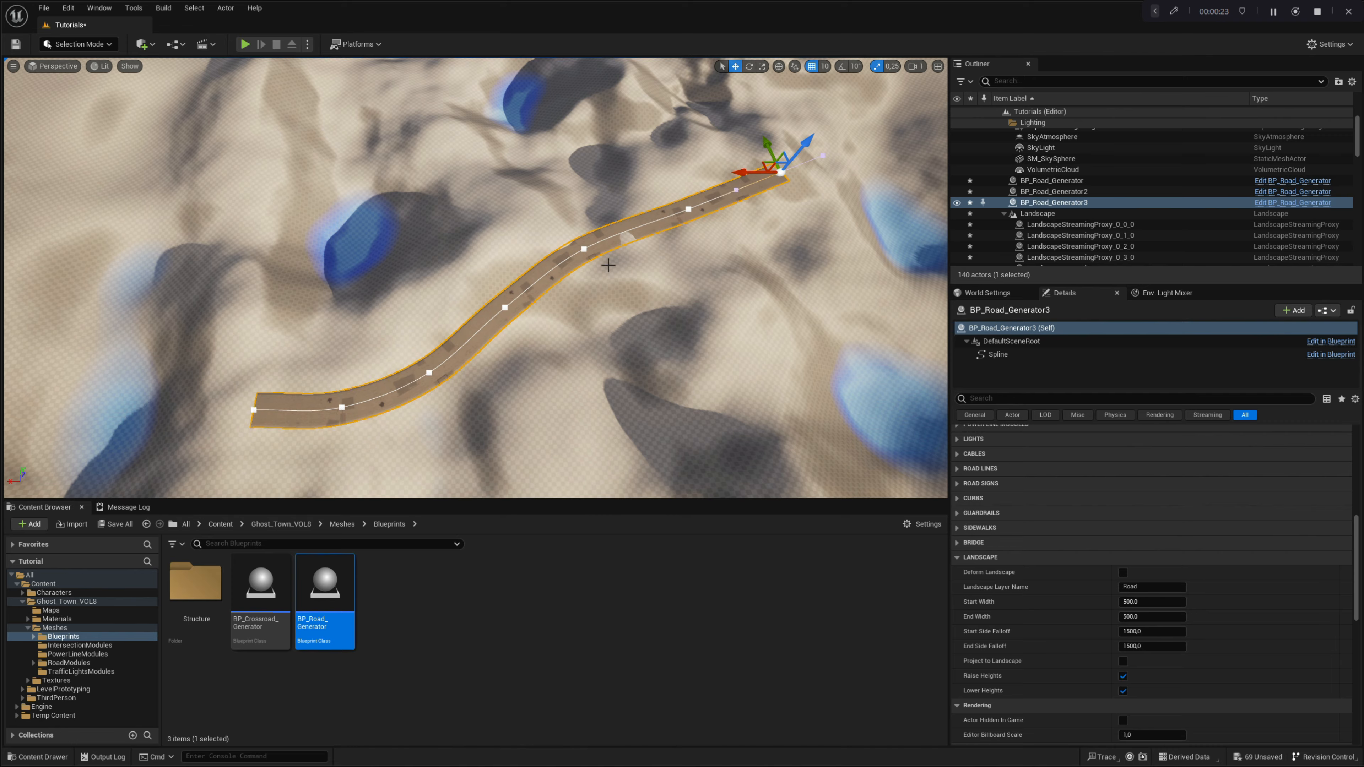
# Adjust the dune road's middle spline points and enable Deform Landscape for it
pyautogui.keyDown('alt'); pyautogui.moveTo(608, 265); pyautogui.dragTo(514, 360); pyautogui.keyUp('alt')
pyautogui.click(559, 239)
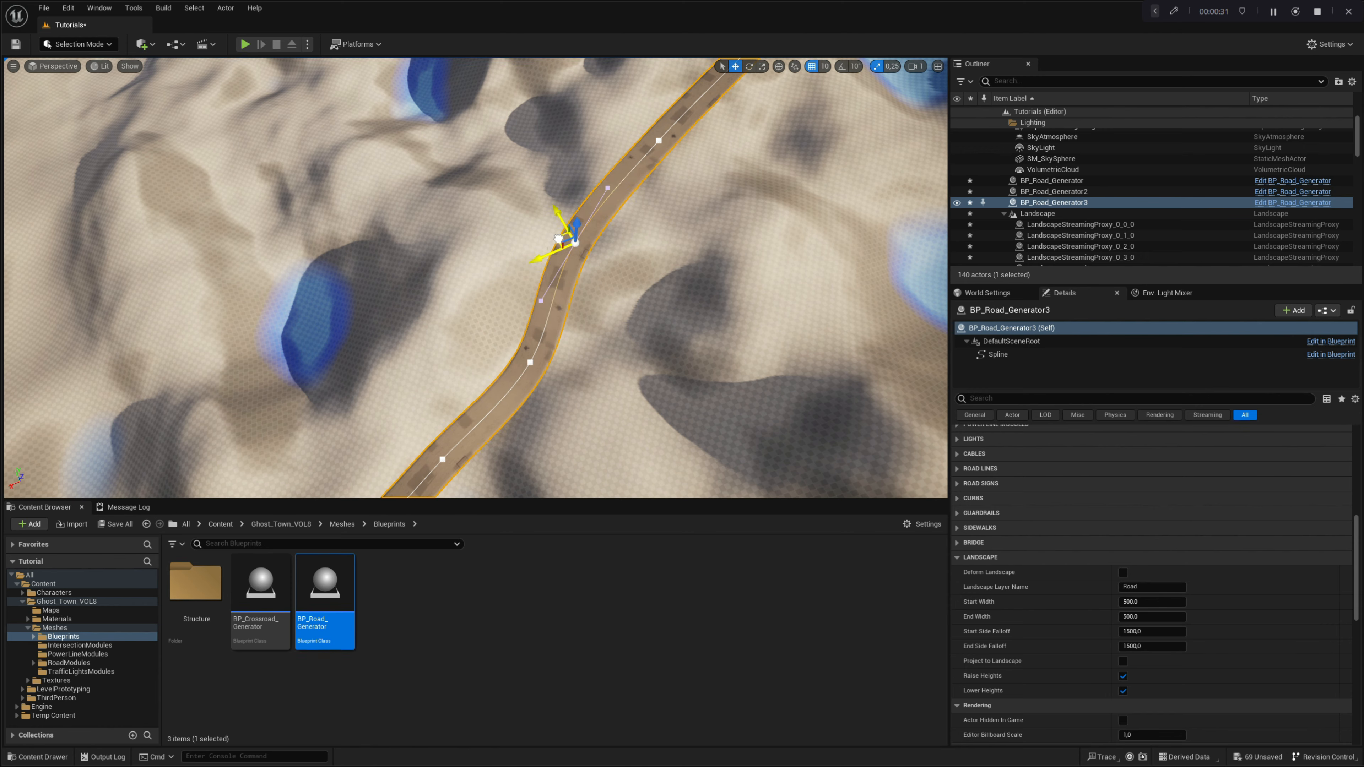
pyautogui.keyDown('alt'); pyautogui.moveTo(448, 477); pyautogui.dragTo(605, 422); pyautogui.keyUp('alt')
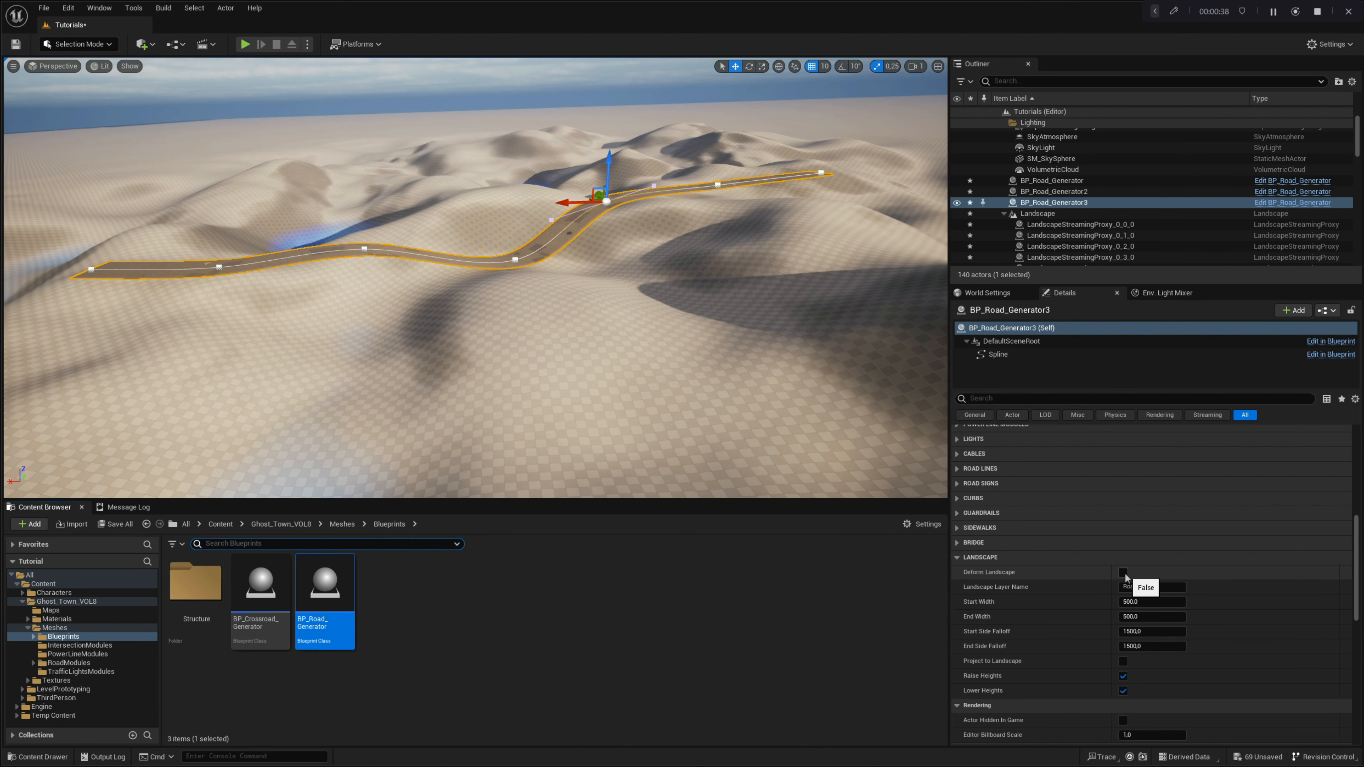
pyautogui.click(1123, 572)
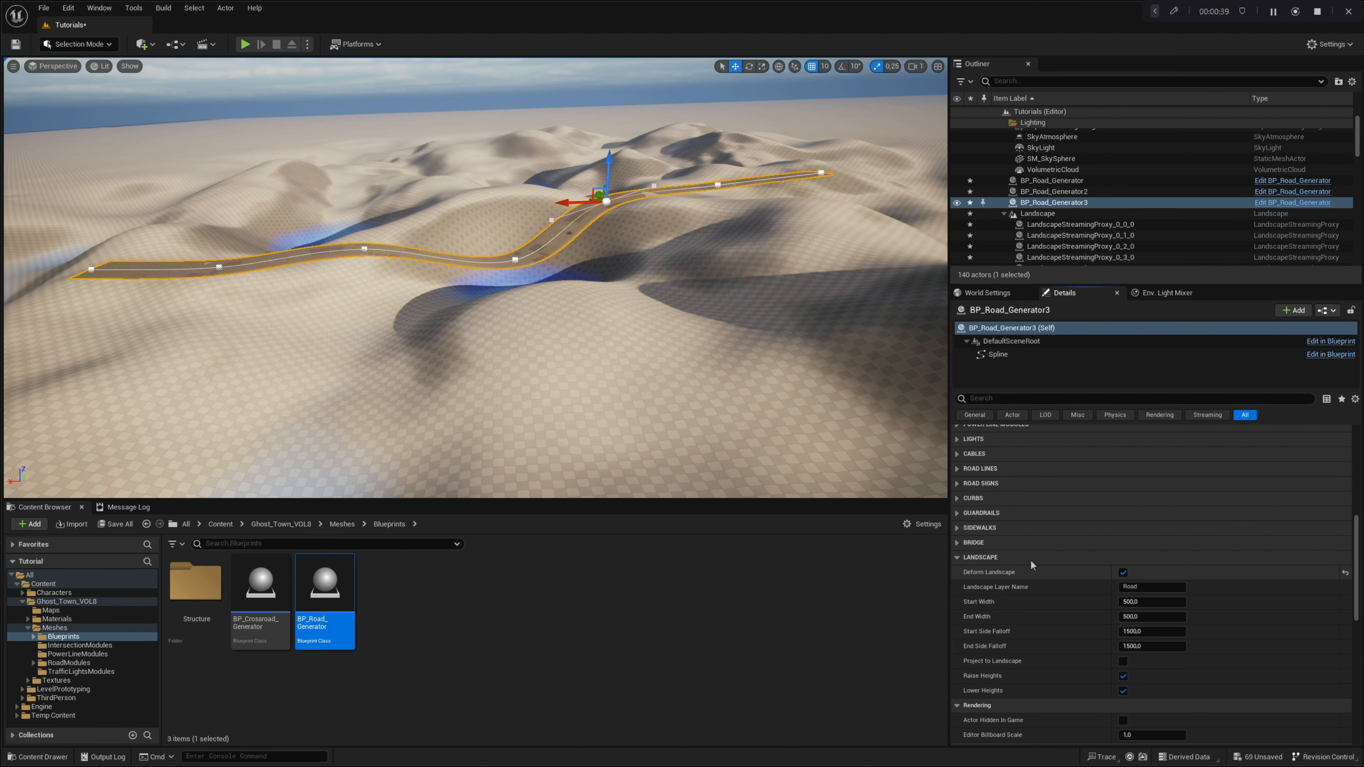
# Switch to Landscape mode and examine the Custom Sculpt and Road edit layers
pyautogui.keyDown('alt'); pyautogui.moveTo(323, 344); pyautogui.dragTo(155, 134); pyautogui.keyUp('alt')
pyautogui.click(86, 45)
pyautogui.click(80, 73)
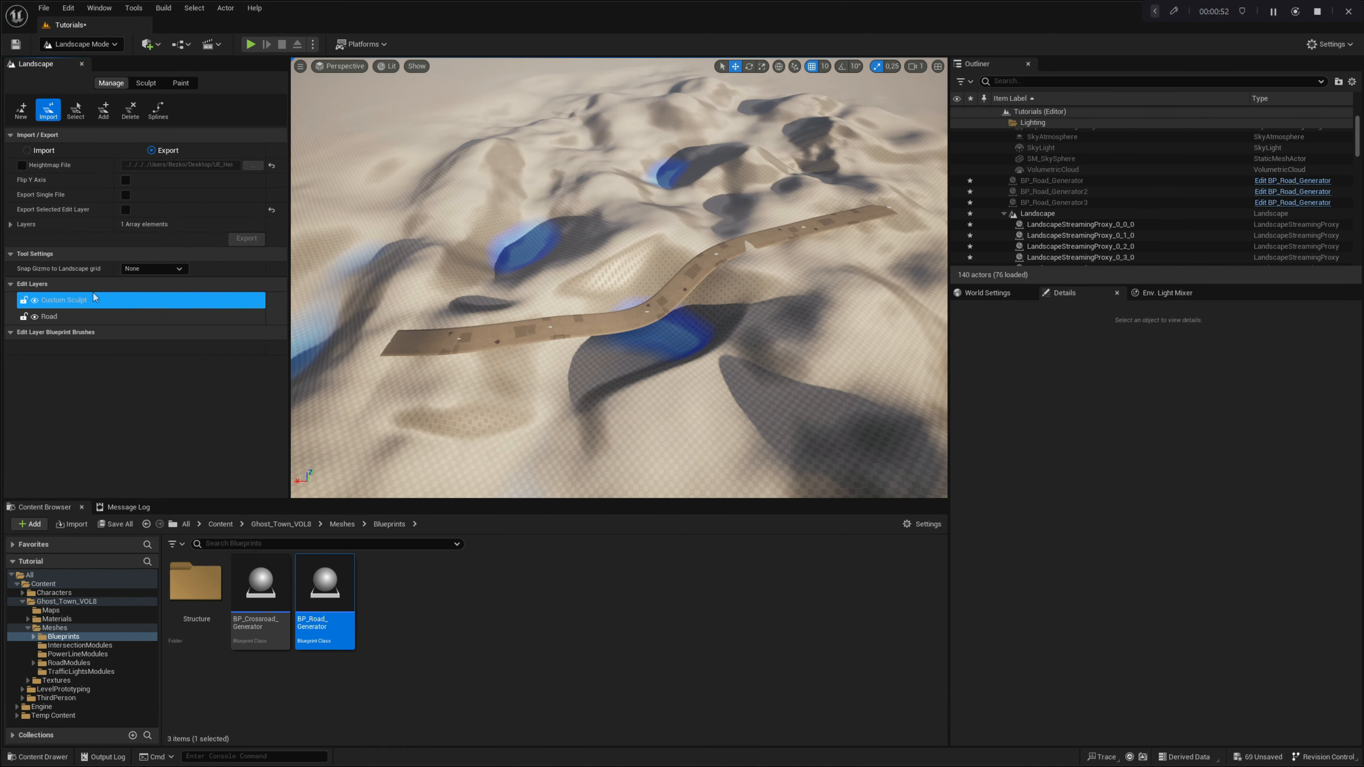
pyautogui.hotkey('ctrl', 'shift', 'f')
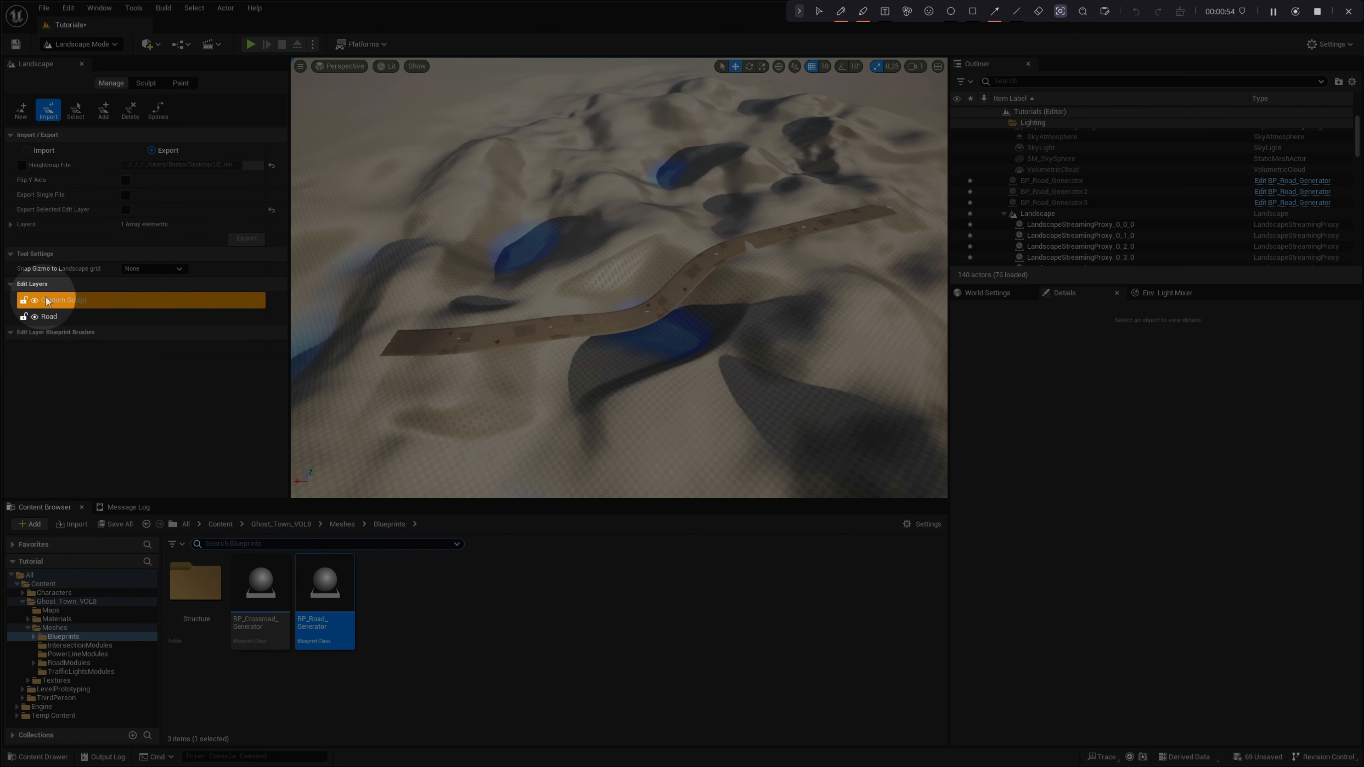
pyautogui.press('Escape')
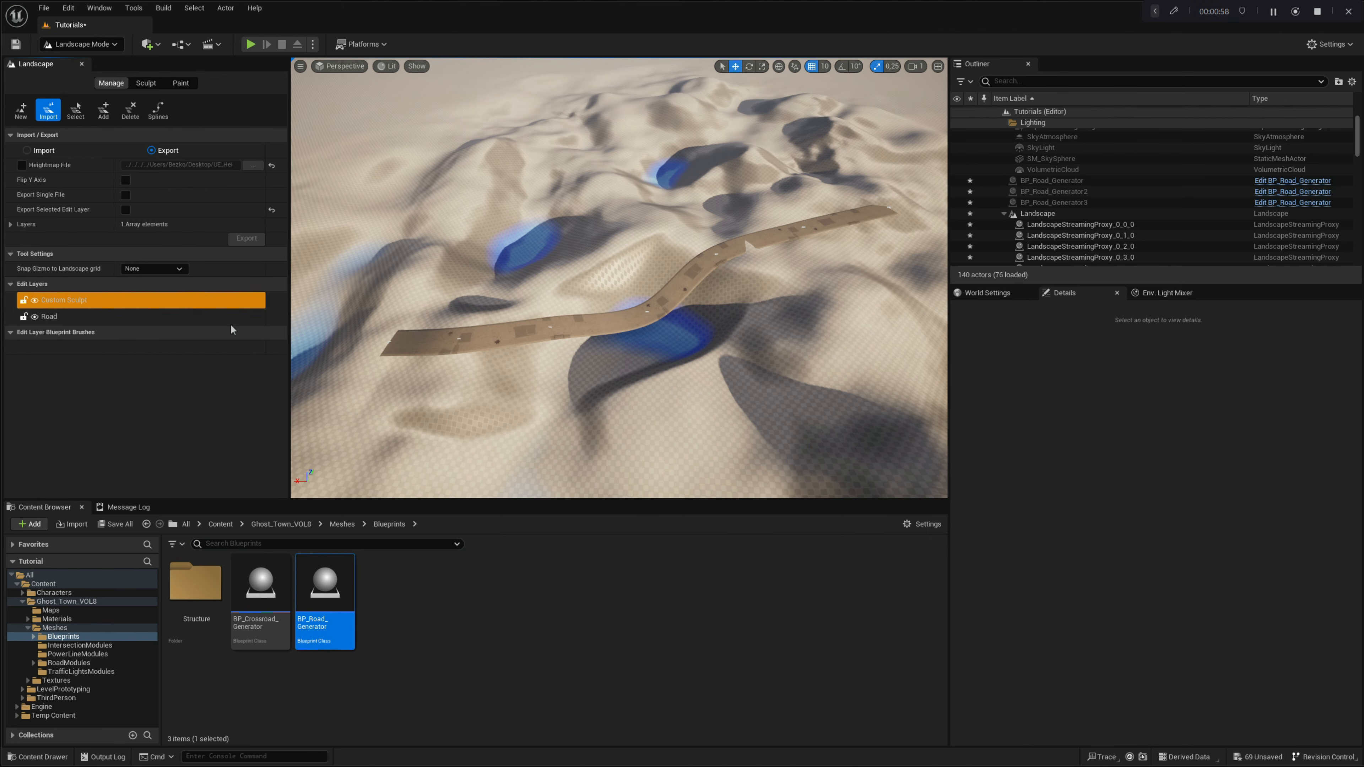
# Open the sculpting tools and set the Custom Sculpt edit layer's Alpha to 0
pyautogui.click(152, 85)
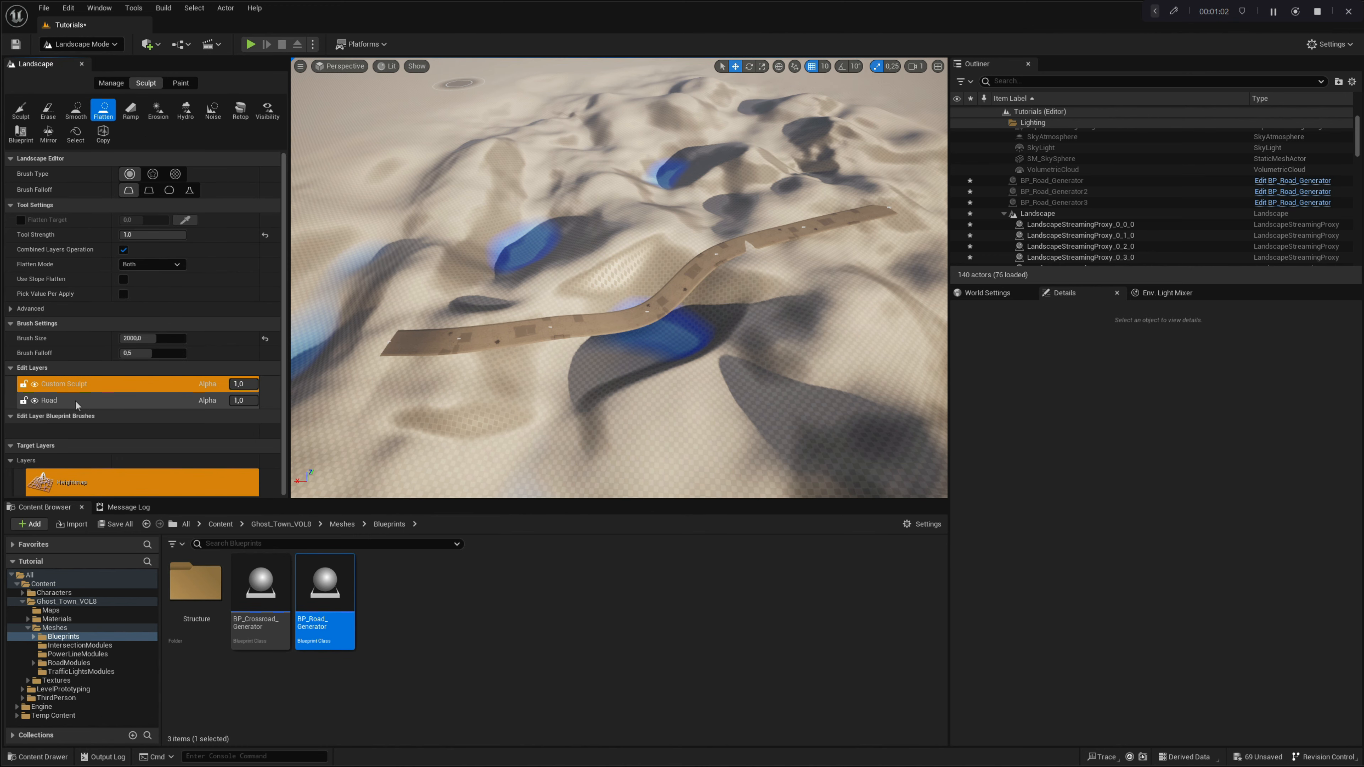
pyautogui.hotkey('ctrl', 'shift', 'f')
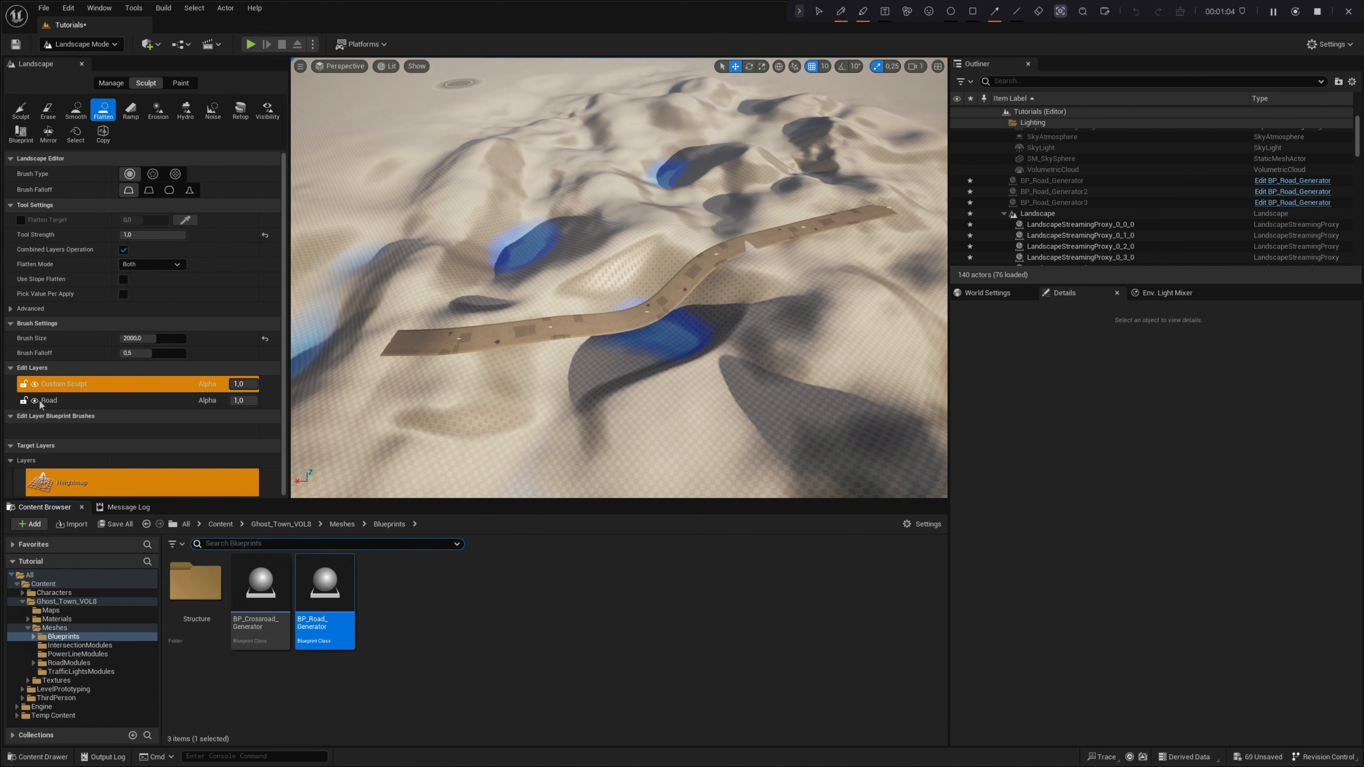
pyautogui.hotkey('ctrl', 'shift', 'f')
pyautogui.click(234, 379)
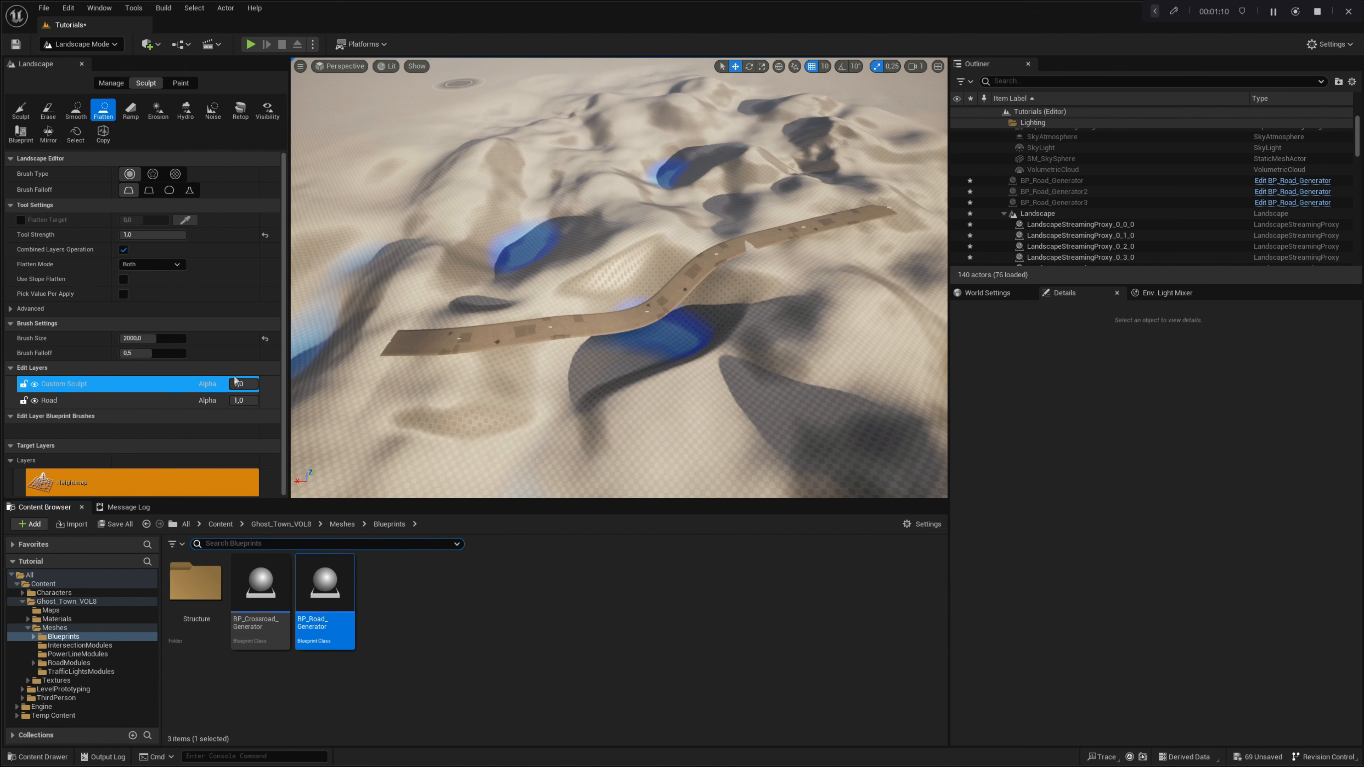
pyautogui.click(237, 383)
pyautogui.write('0')
pyautogui.press('Return')
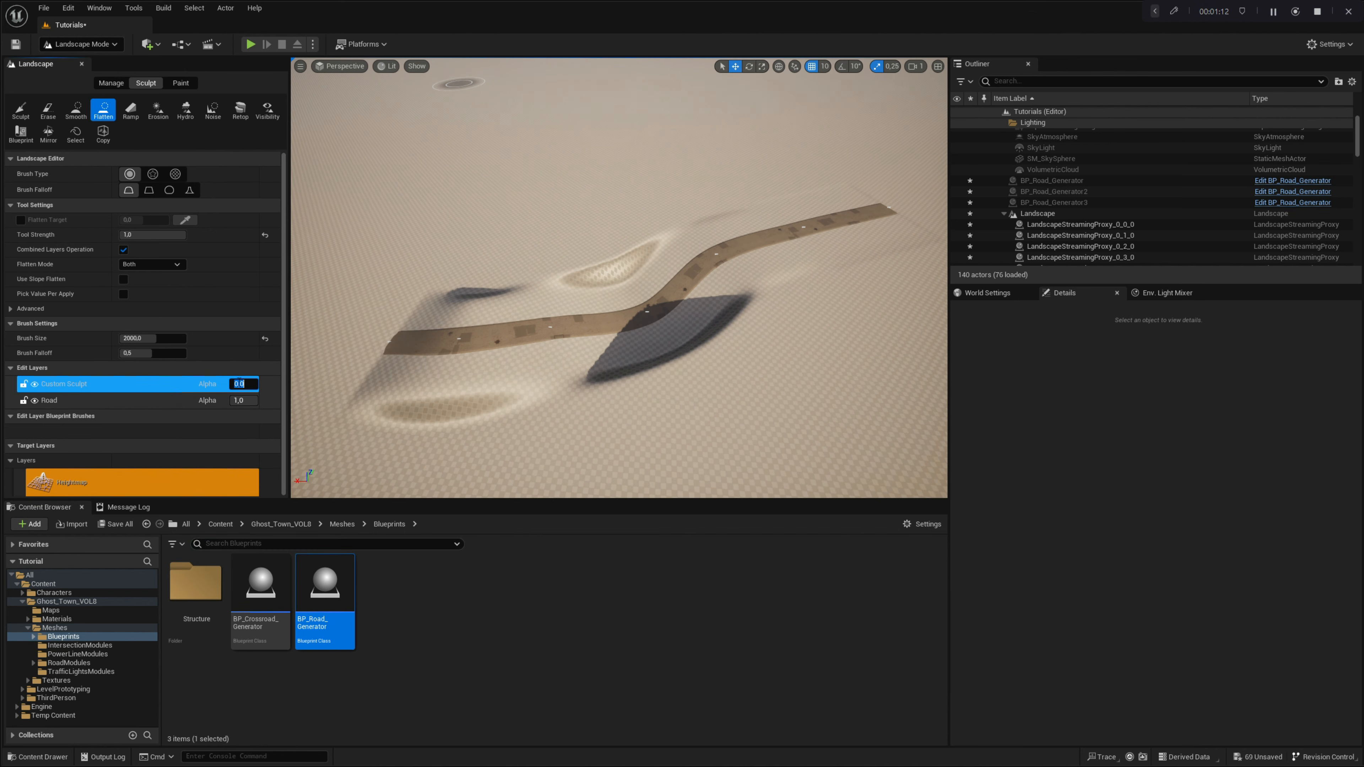
# Set the Custom Sculpt edit layer's Alpha back to 1
pyautogui.press('w')
pyautogui.moveTo(535, 344)
pyautogui.mouseDown(button='right')
pyautogui.moveTo(274, 416)
pyautogui.moveTo(279, 400)
pyautogui.mouseUp(button='right')
pyautogui.click(238, 383)
pyautogui.write('1')
pyautogui.press('Return')
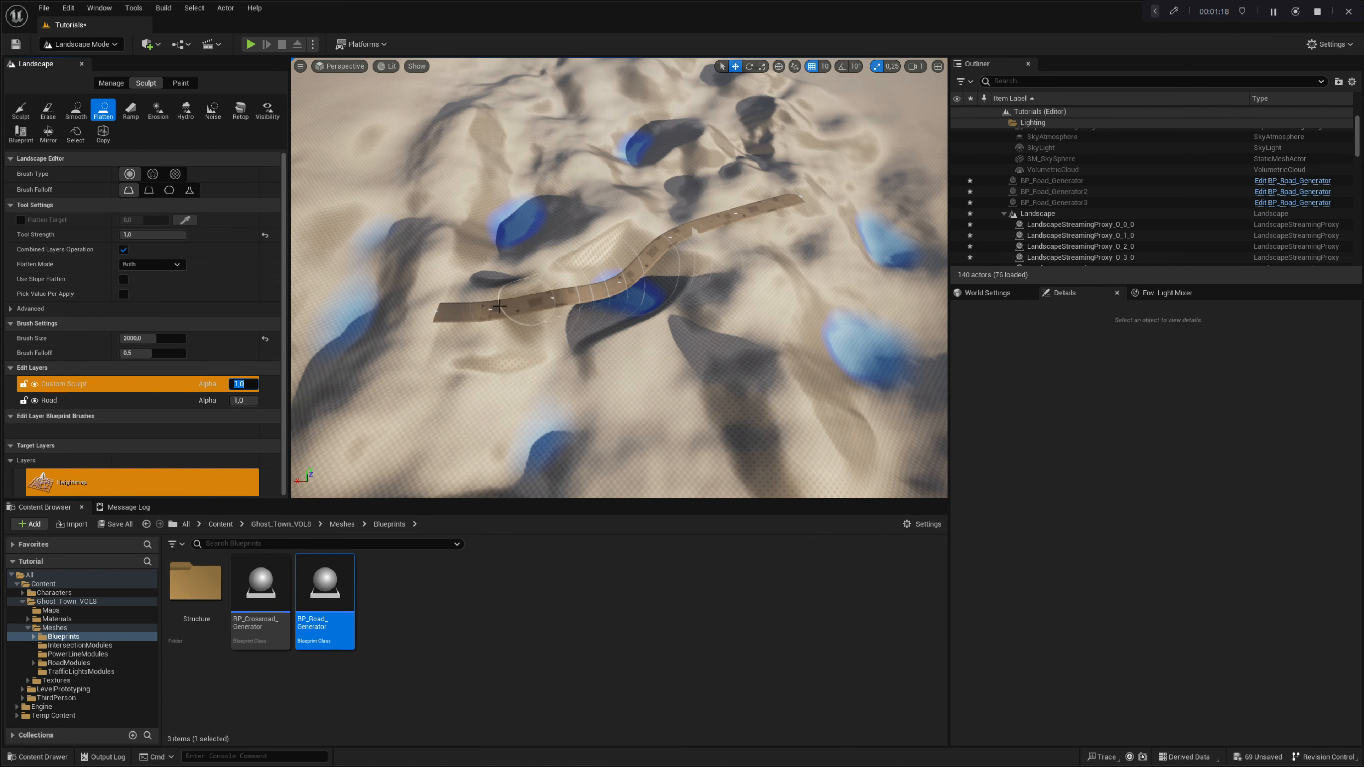
pyautogui.press('s')
pyautogui.moveTo(408, 367); pyautogui.dragTo(407, 354, button='right')
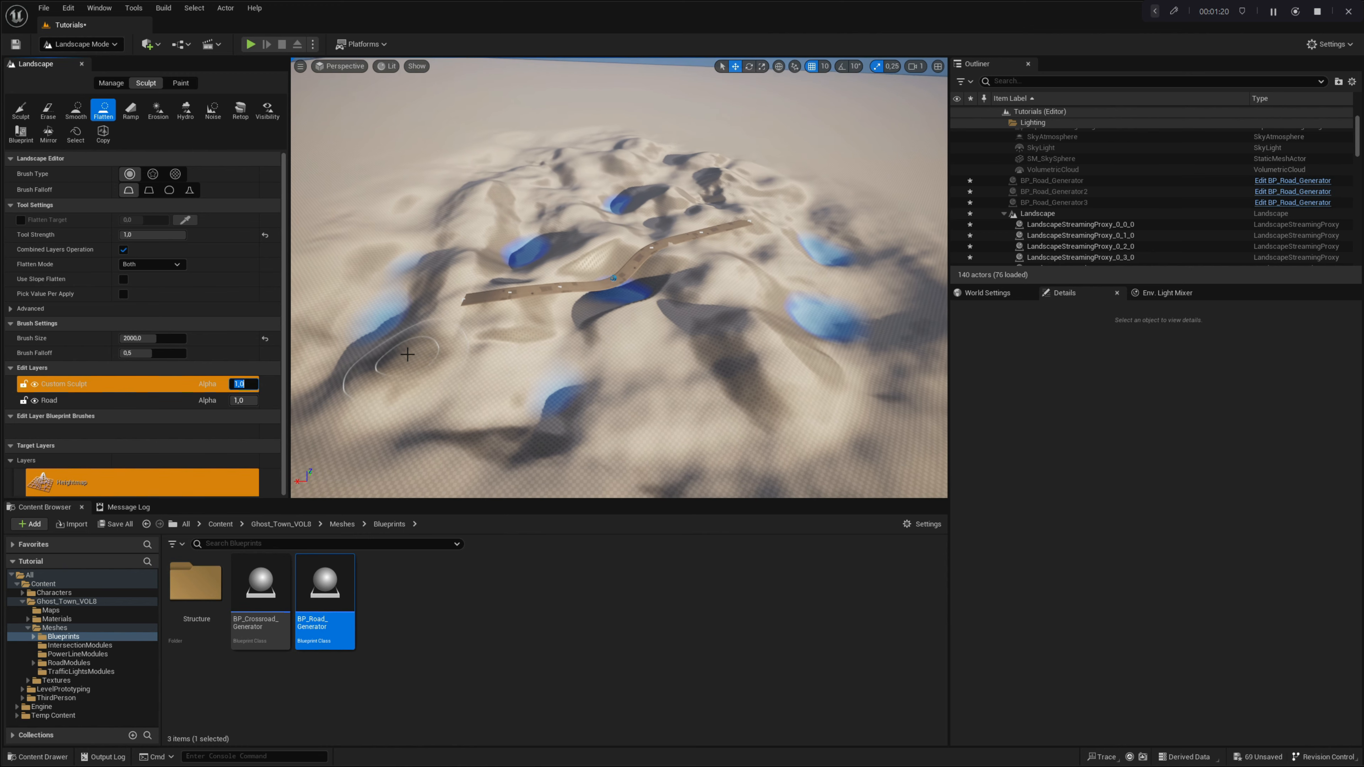
# Prepare a landscape export of the Custom Sculpt layer, enabling Export Selected Edit Layer and Heightmap File
pyautogui.click(111, 83)
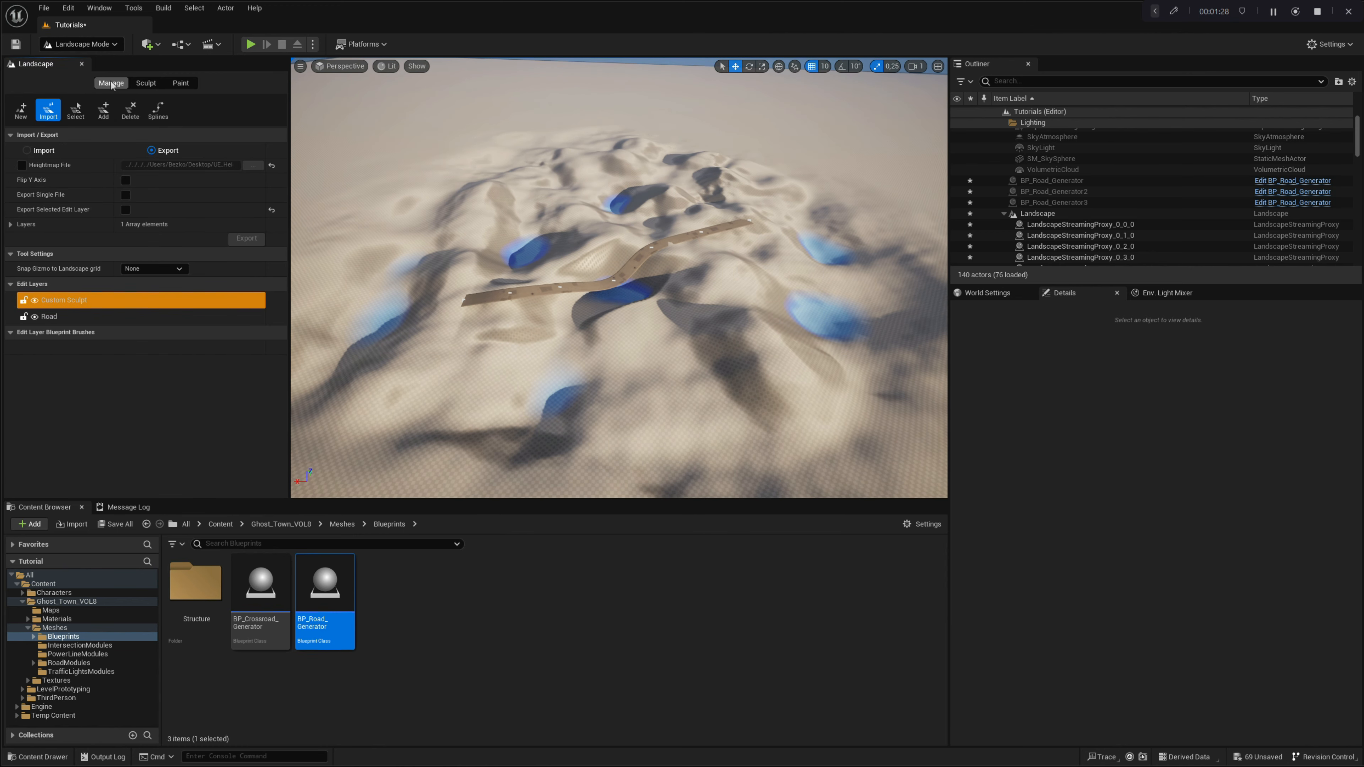
pyautogui.hotkey('ctrl', 'space')
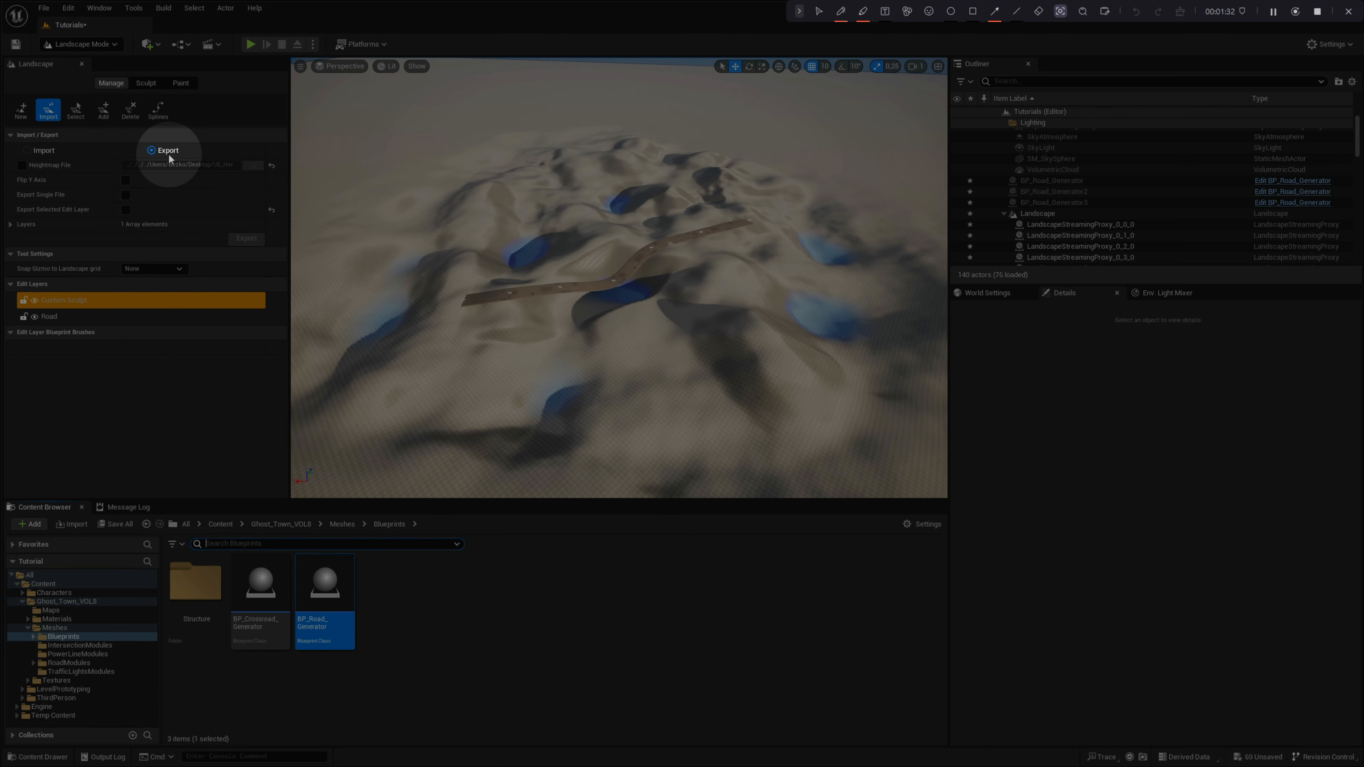
pyautogui.press('Escape')
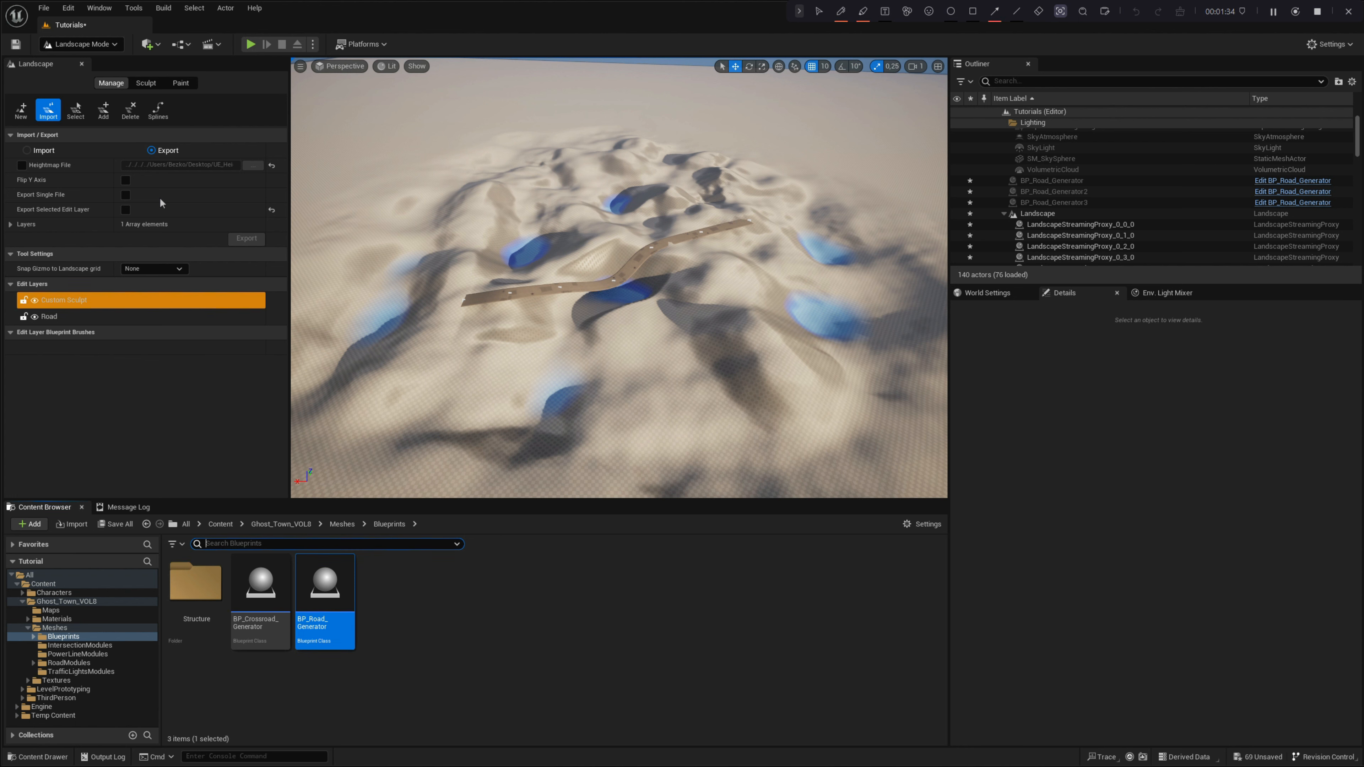
pyautogui.click(51, 304)
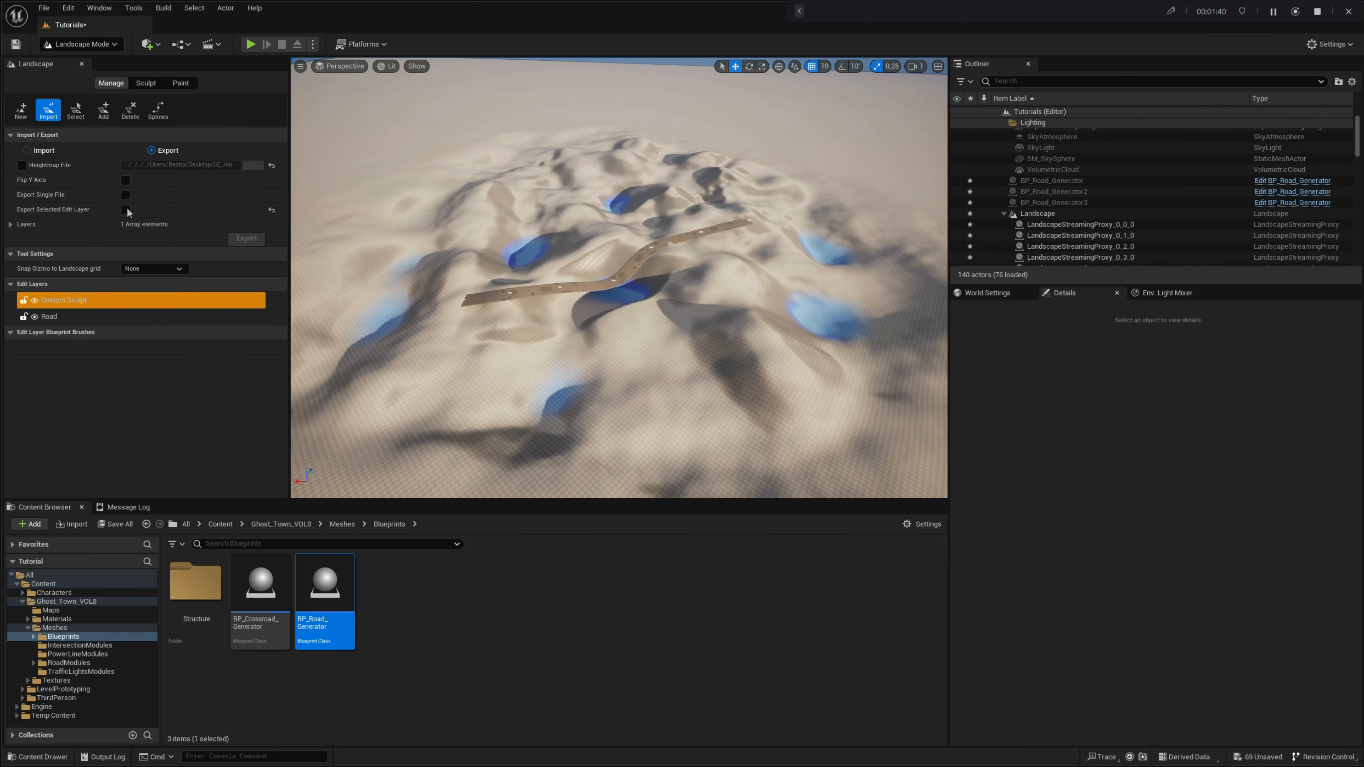
pyautogui.click(126, 209)
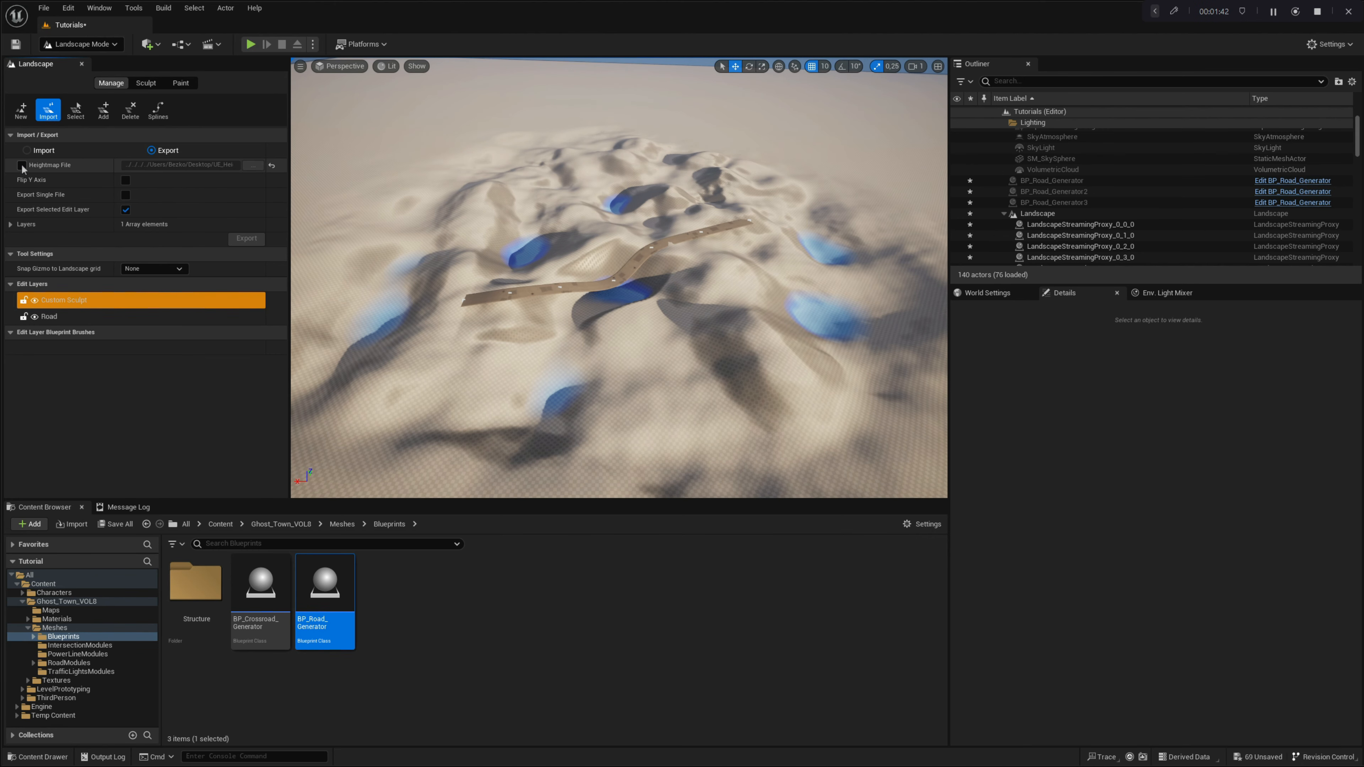
pyautogui.hotkey('ctrl', 'shift', 'f')
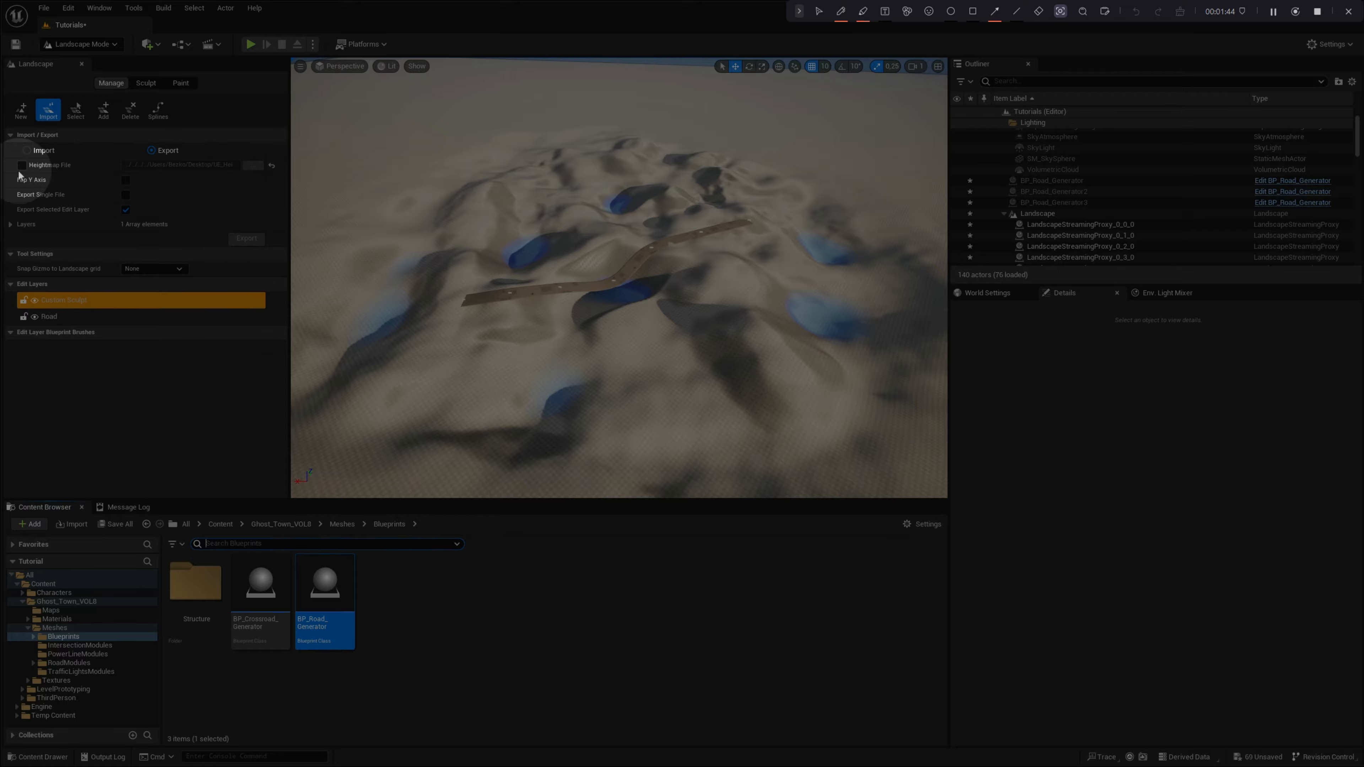
pyautogui.hotkey('ctrl', 'shift', 'f')
pyautogui.click(21, 165)
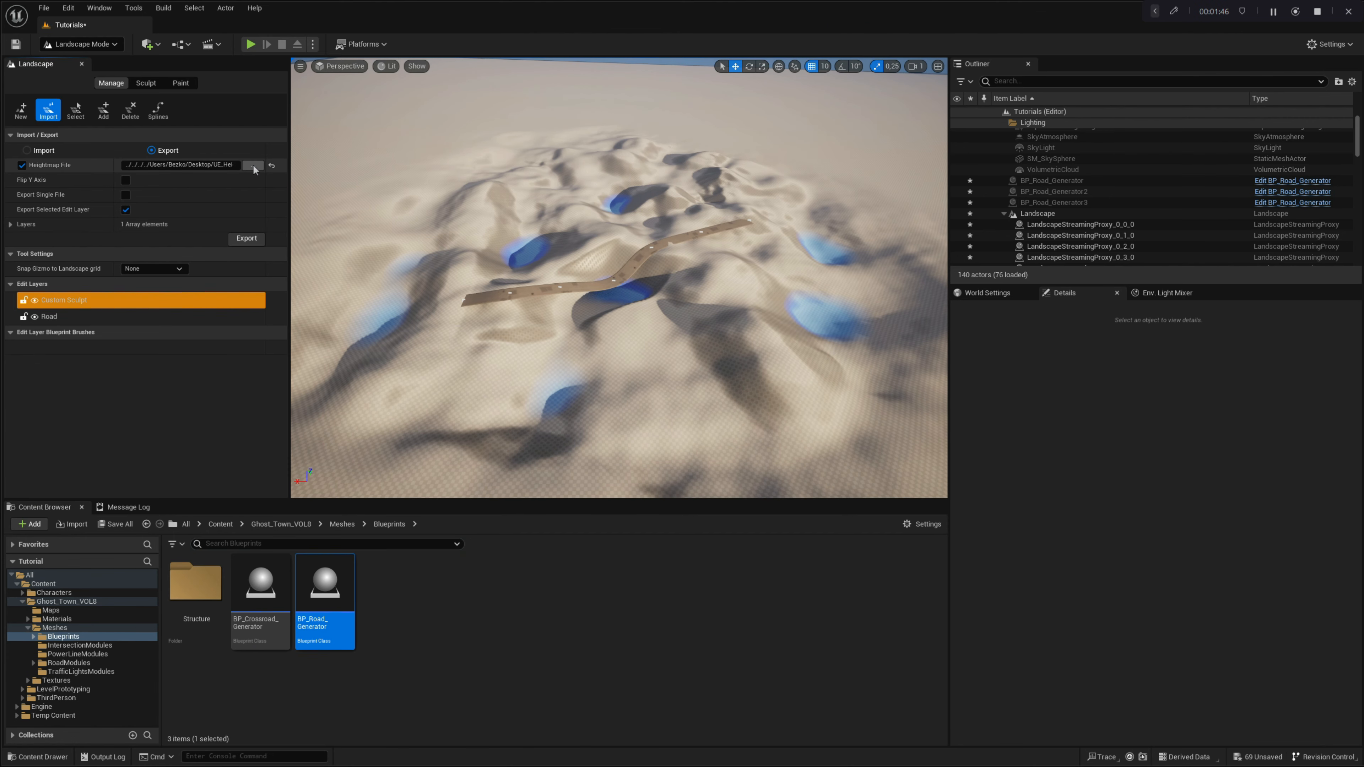
# Export the Custom Sculpt layer as PNG heightmaps named Heightmap in the UE_HeightMaps folder and check the exported files
pyautogui.click(253, 166)
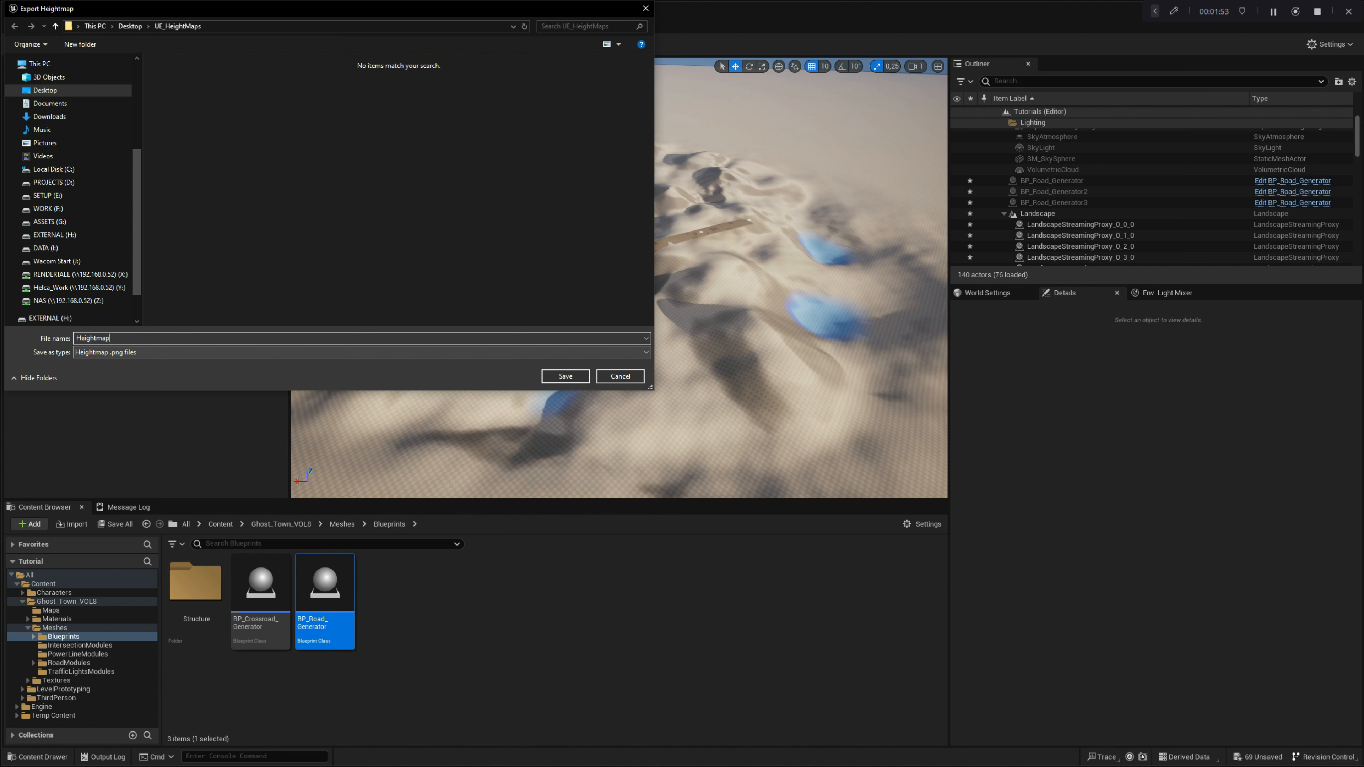
pyautogui.click(563, 376)
pyautogui.press('Escape')
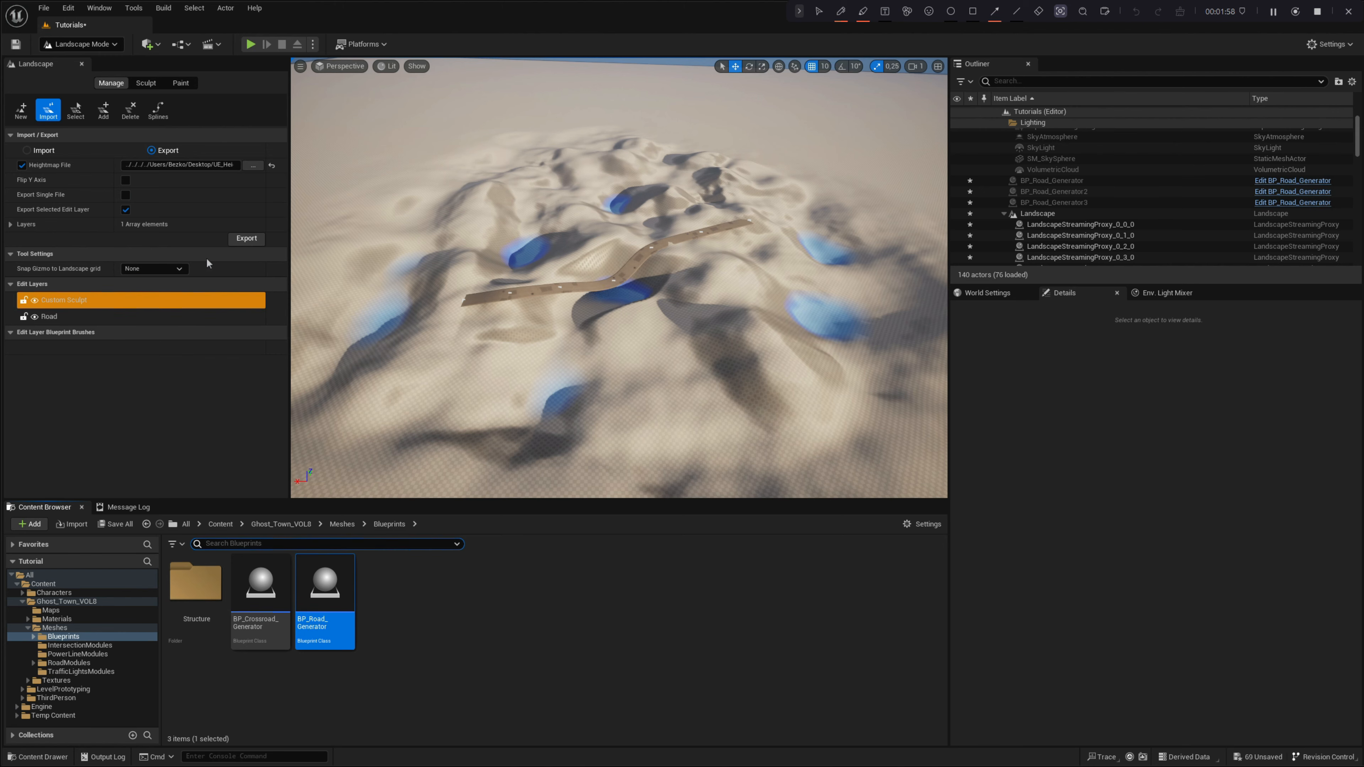
pyautogui.click(245, 242)
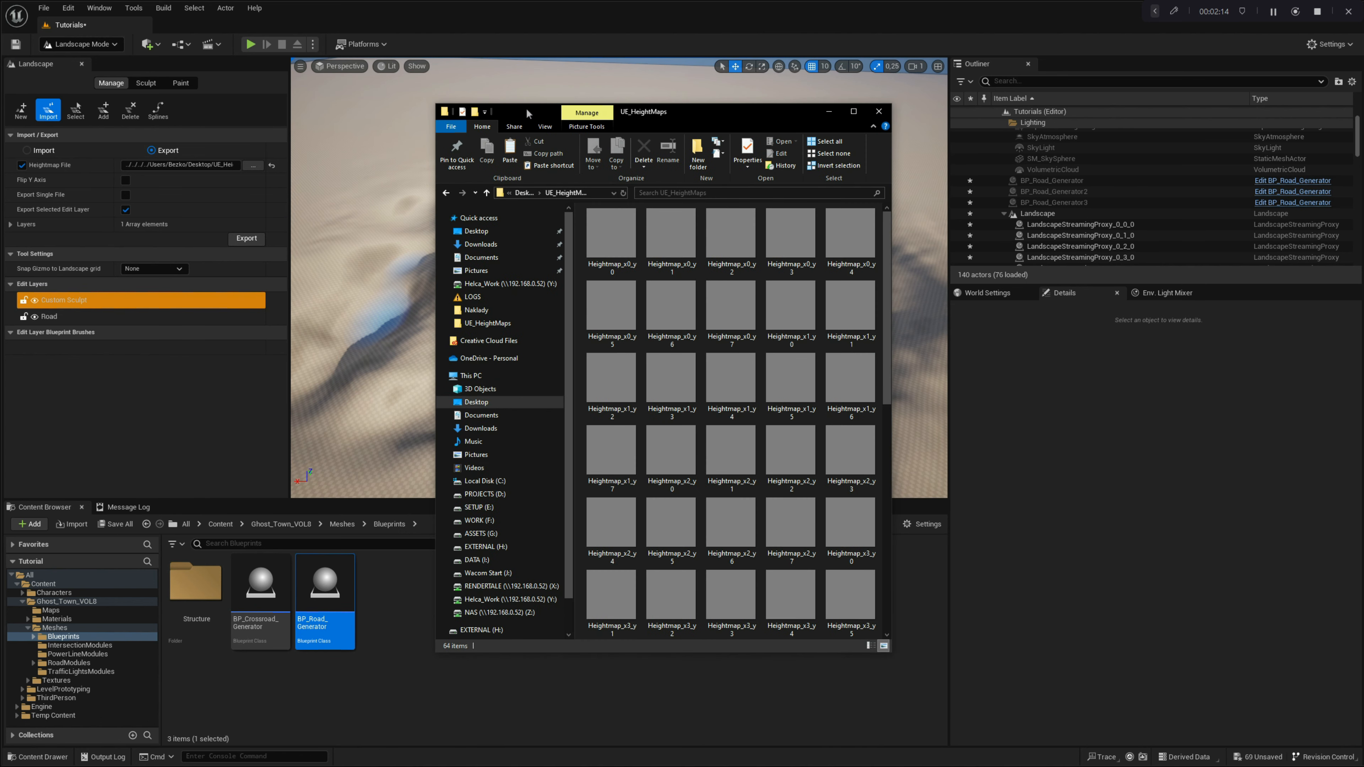
pyautogui.moveTo(528, 114); pyautogui.dragTo(1363, 161)
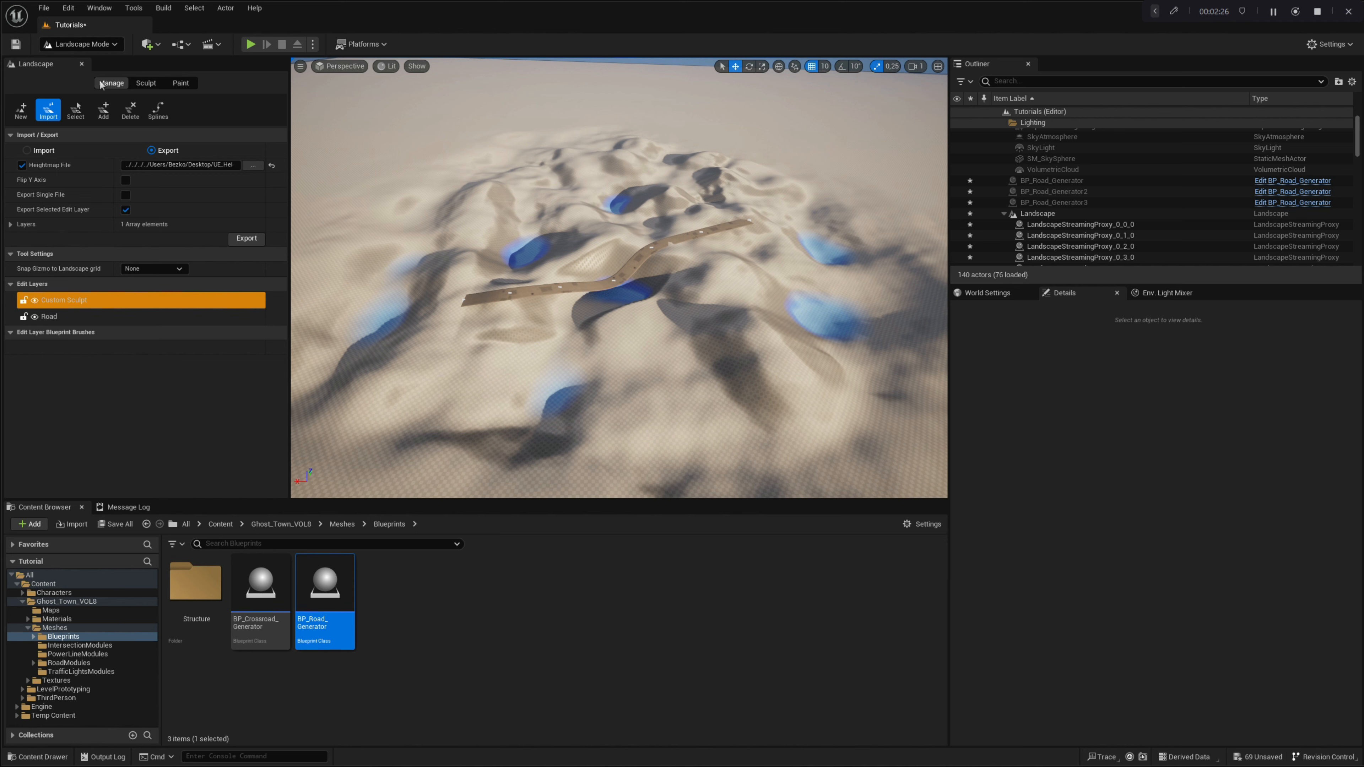
# Return to the sculpting tools and set the Custom Sculpt edit layer's Alpha to 0
pyautogui.click(140, 83)
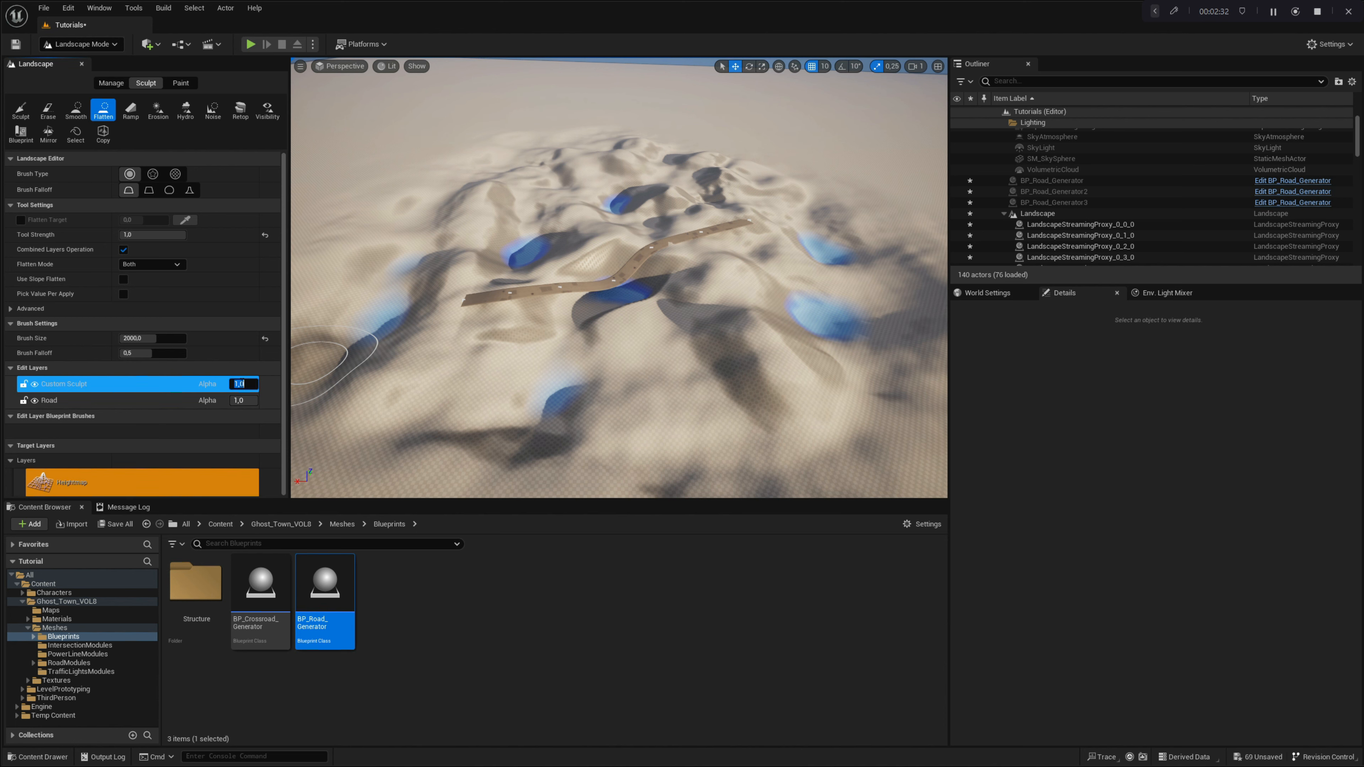
pyautogui.write('0')
pyautogui.press('Return')
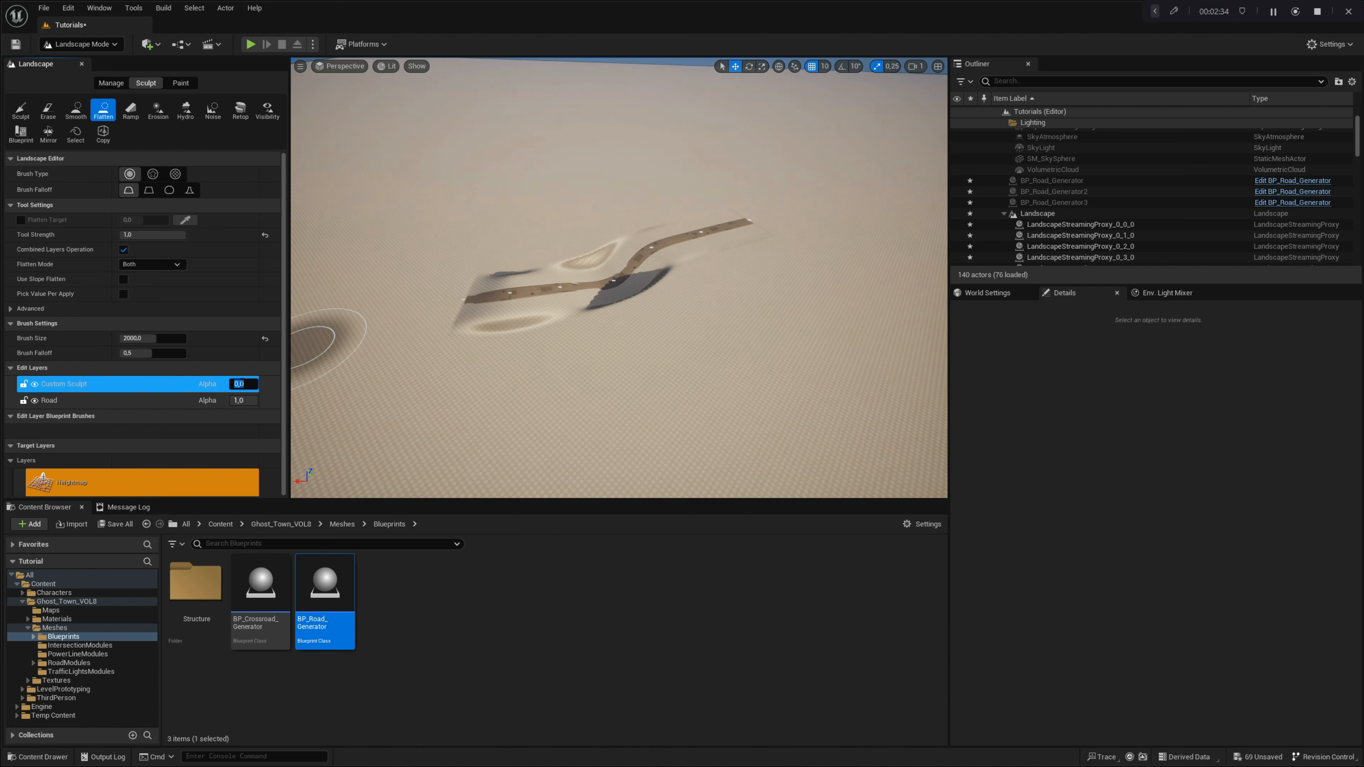
# Import the Heightmap_x0_y0 heightmap from the UE_HeightMaps folder into the Road edit layer
pyautogui.click(59, 400)
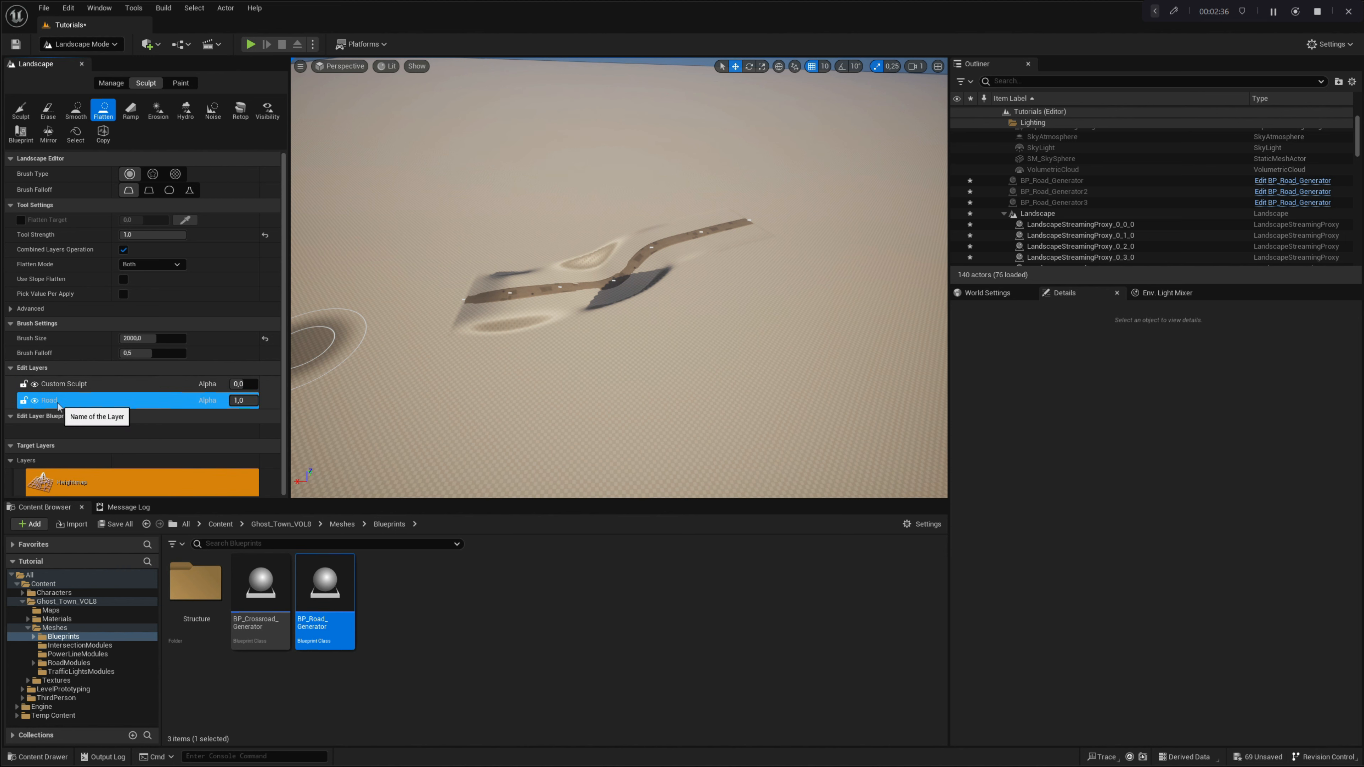
pyautogui.click(105, 85)
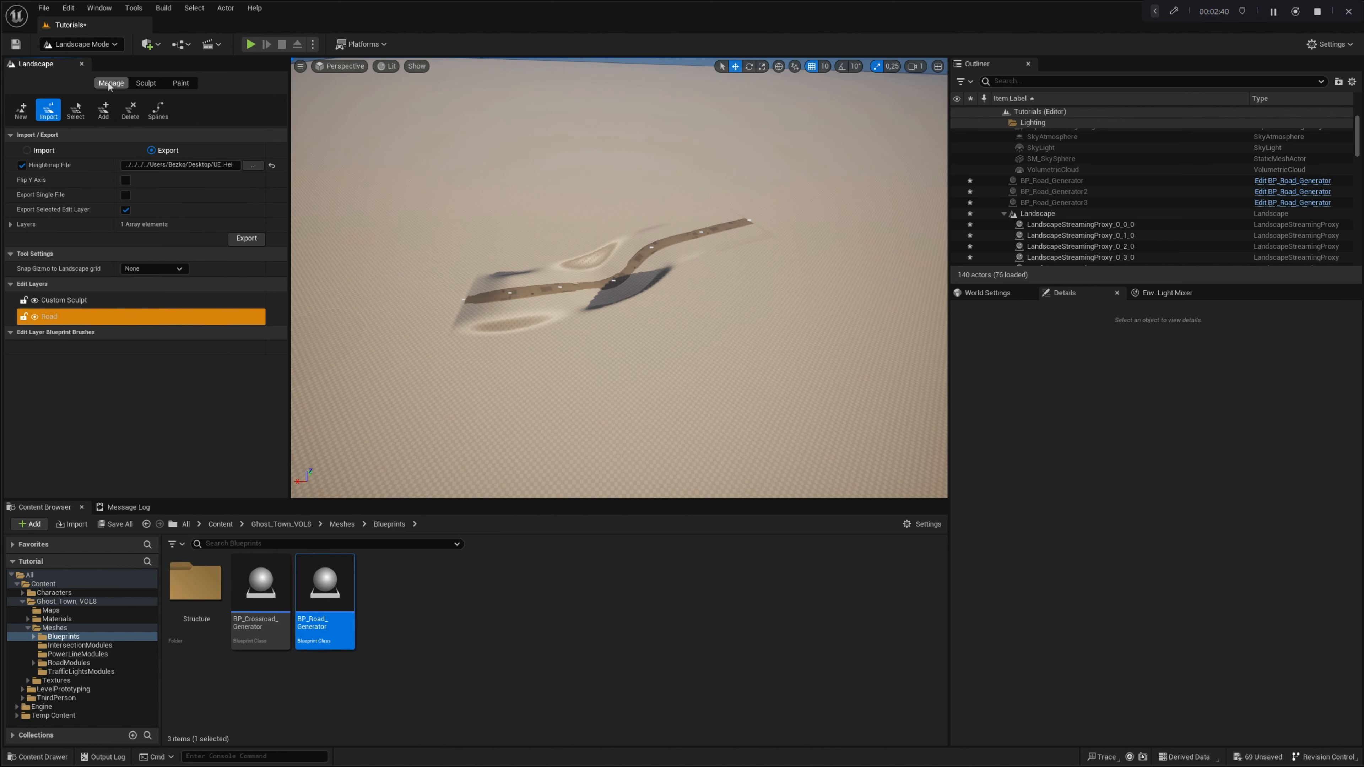
pyautogui.click(27, 150)
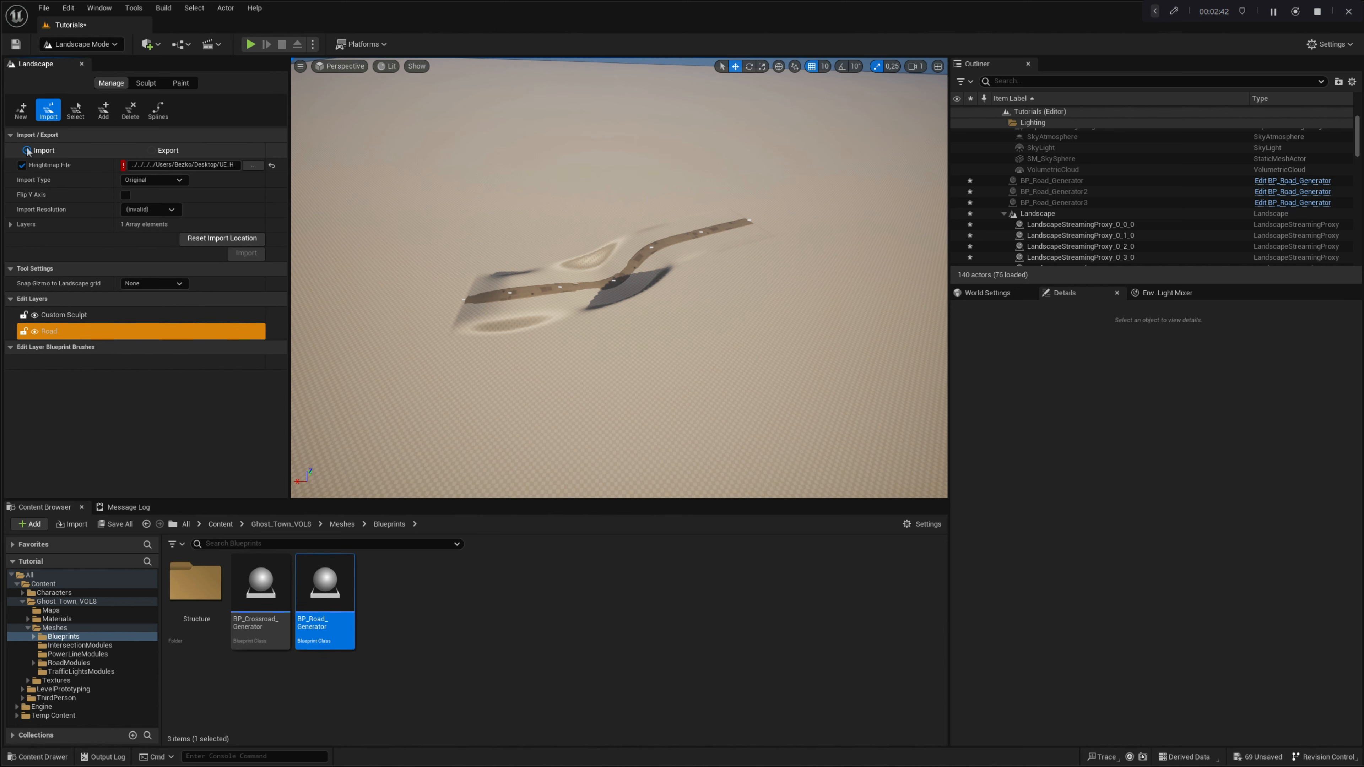
pyautogui.hotkey('ctrl', 'shift', 'f')
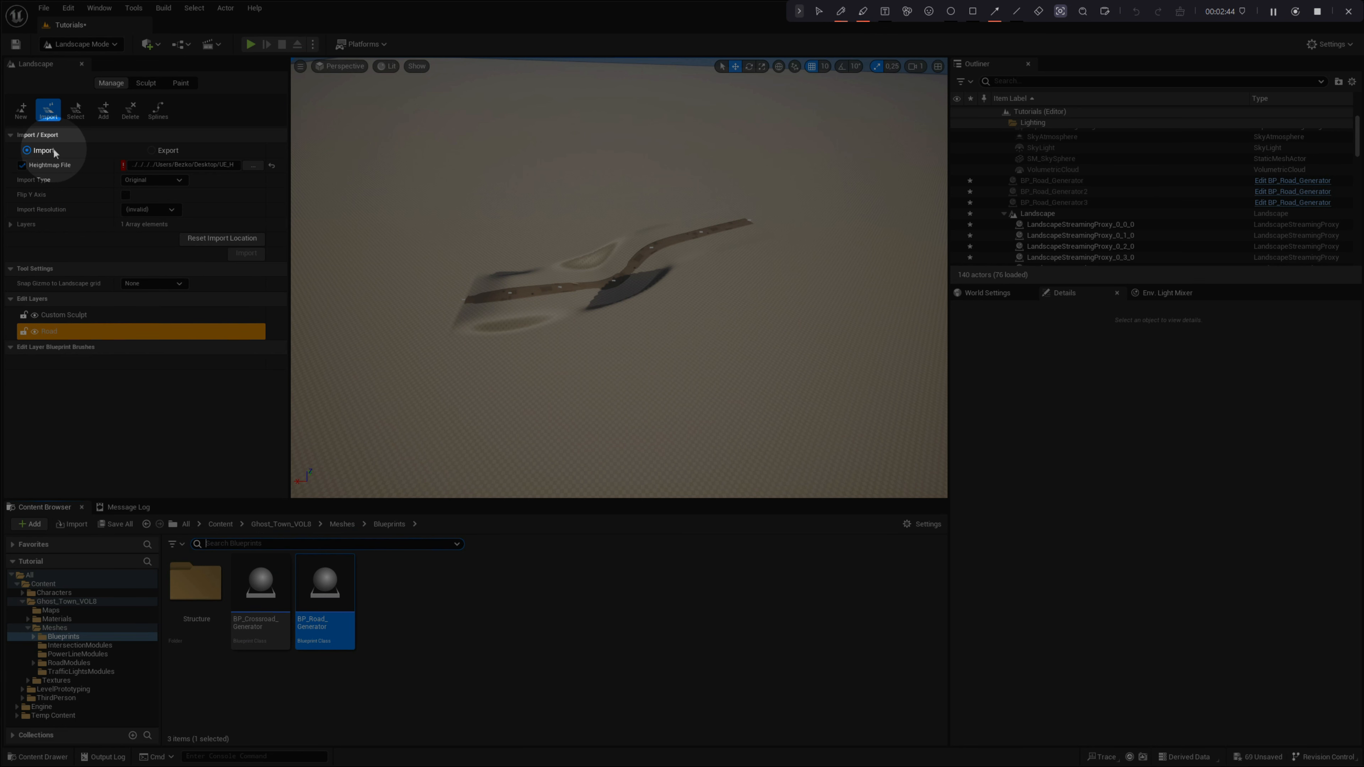
pyautogui.hotkey('ctrl', 'shift', 'f')
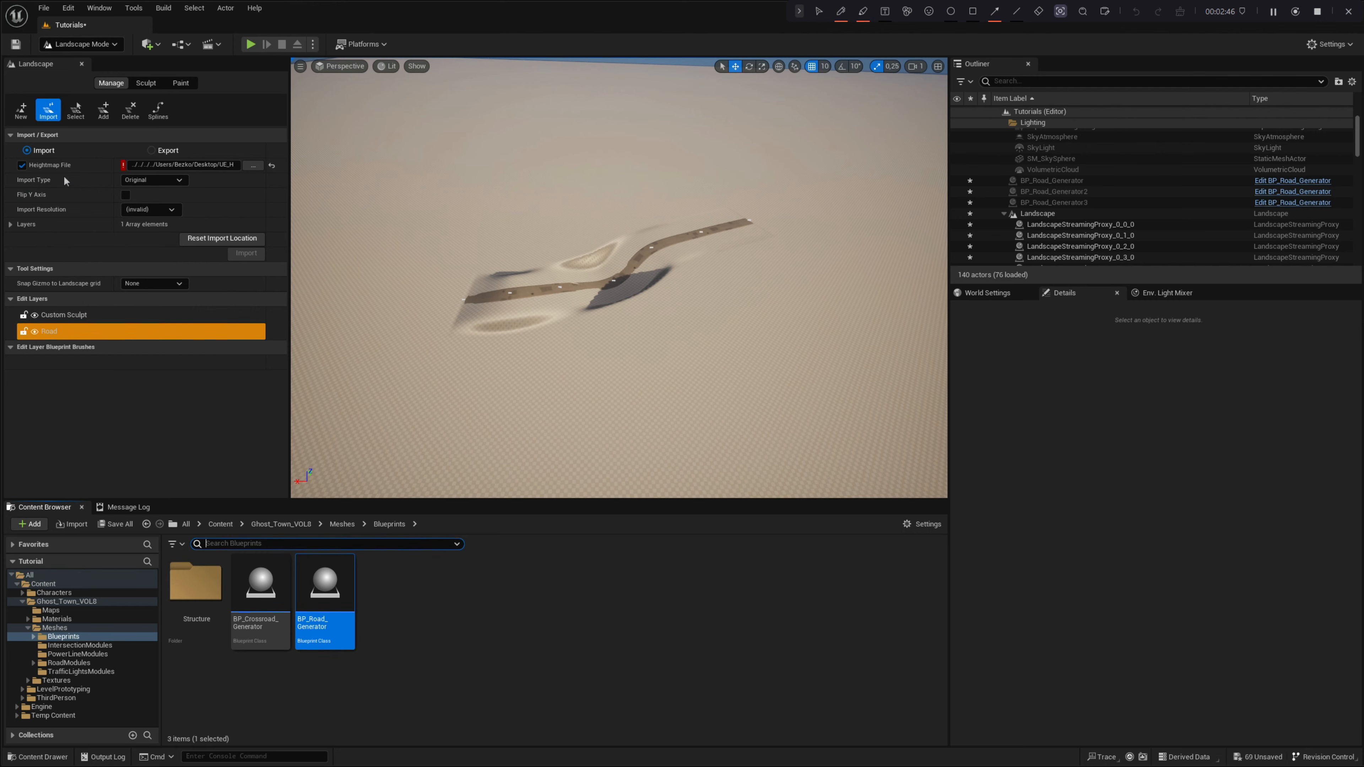
pyautogui.click(22, 165)
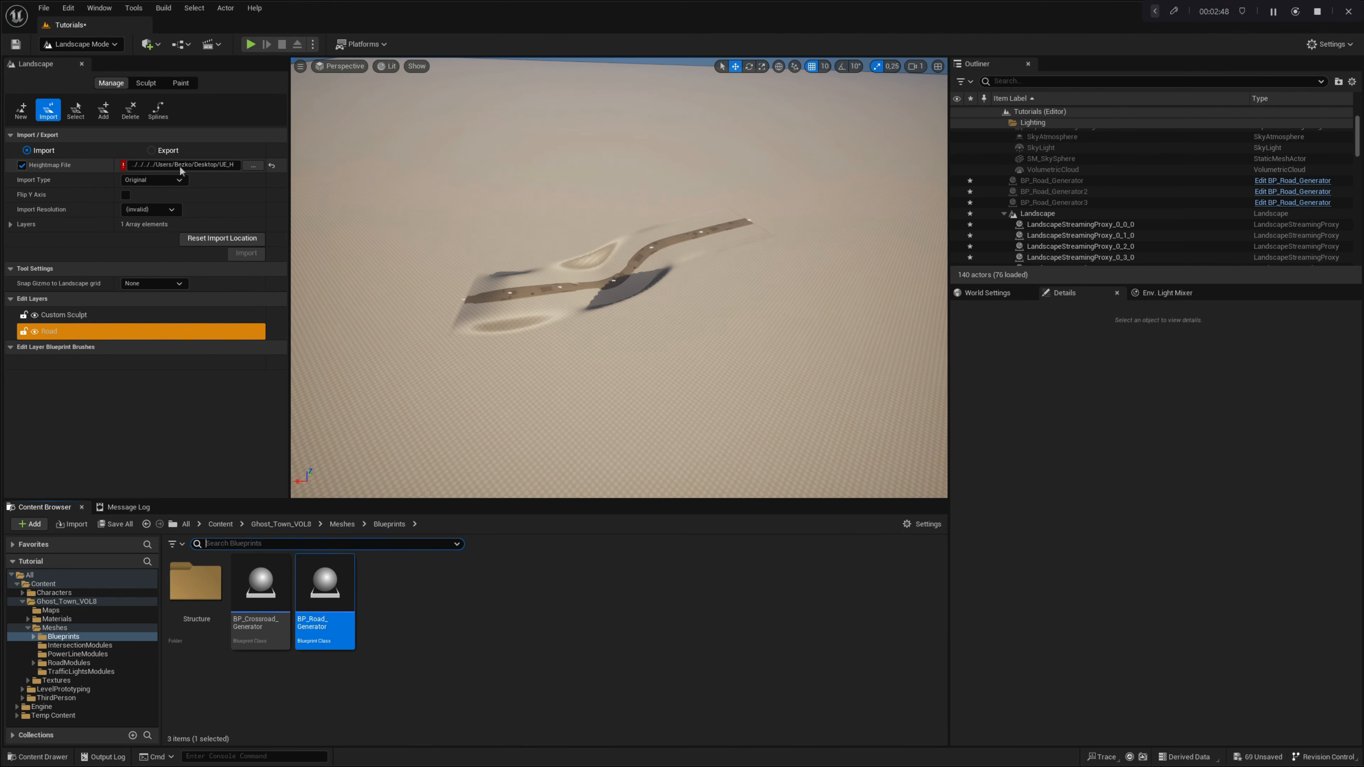
pyautogui.click(251, 164)
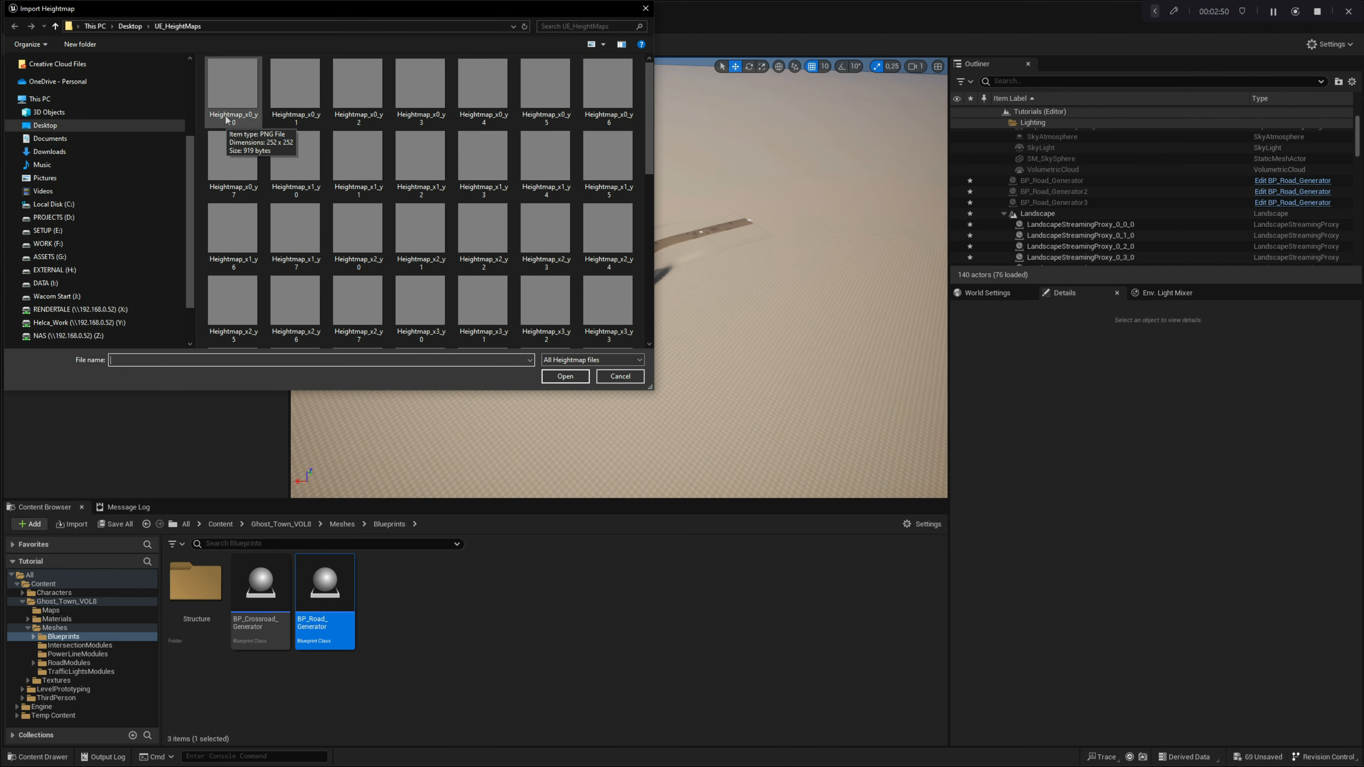
pyautogui.click(222, 88)
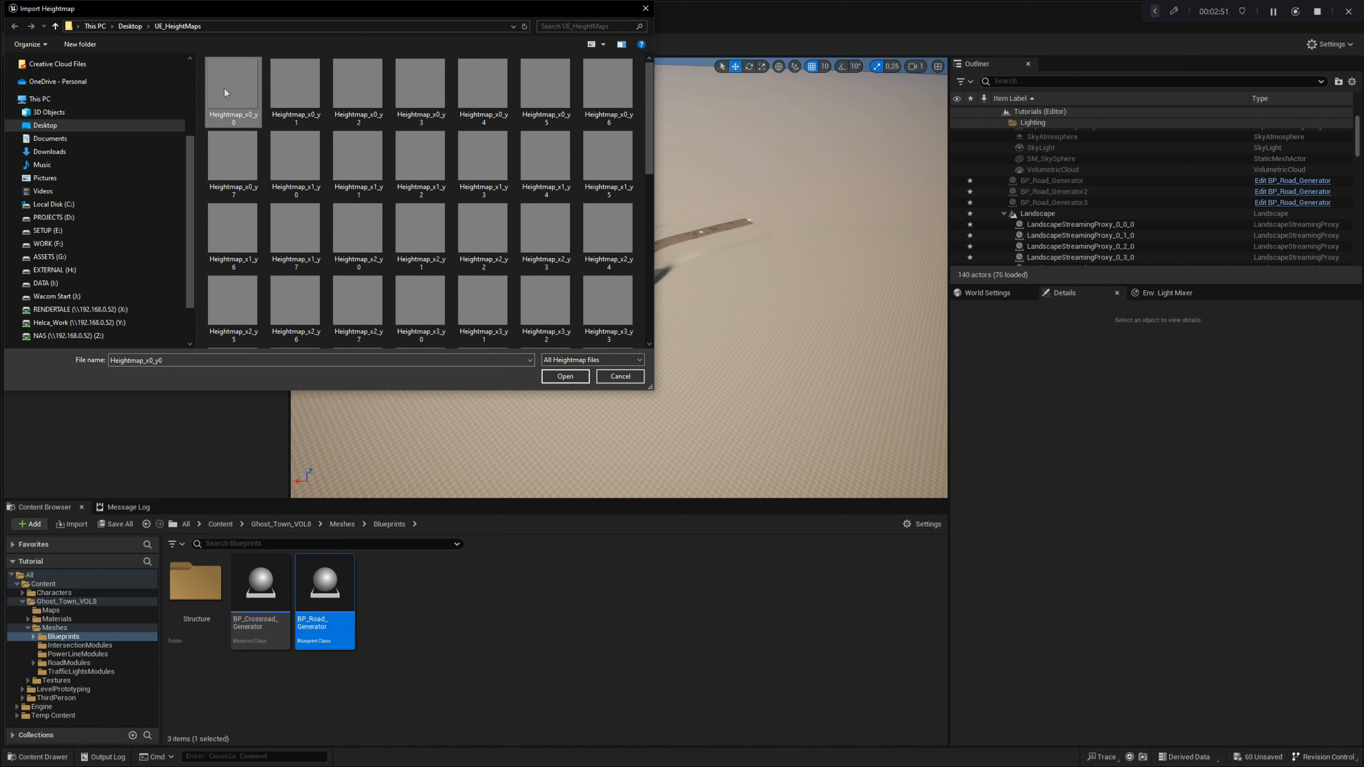
pyautogui.click(563, 376)
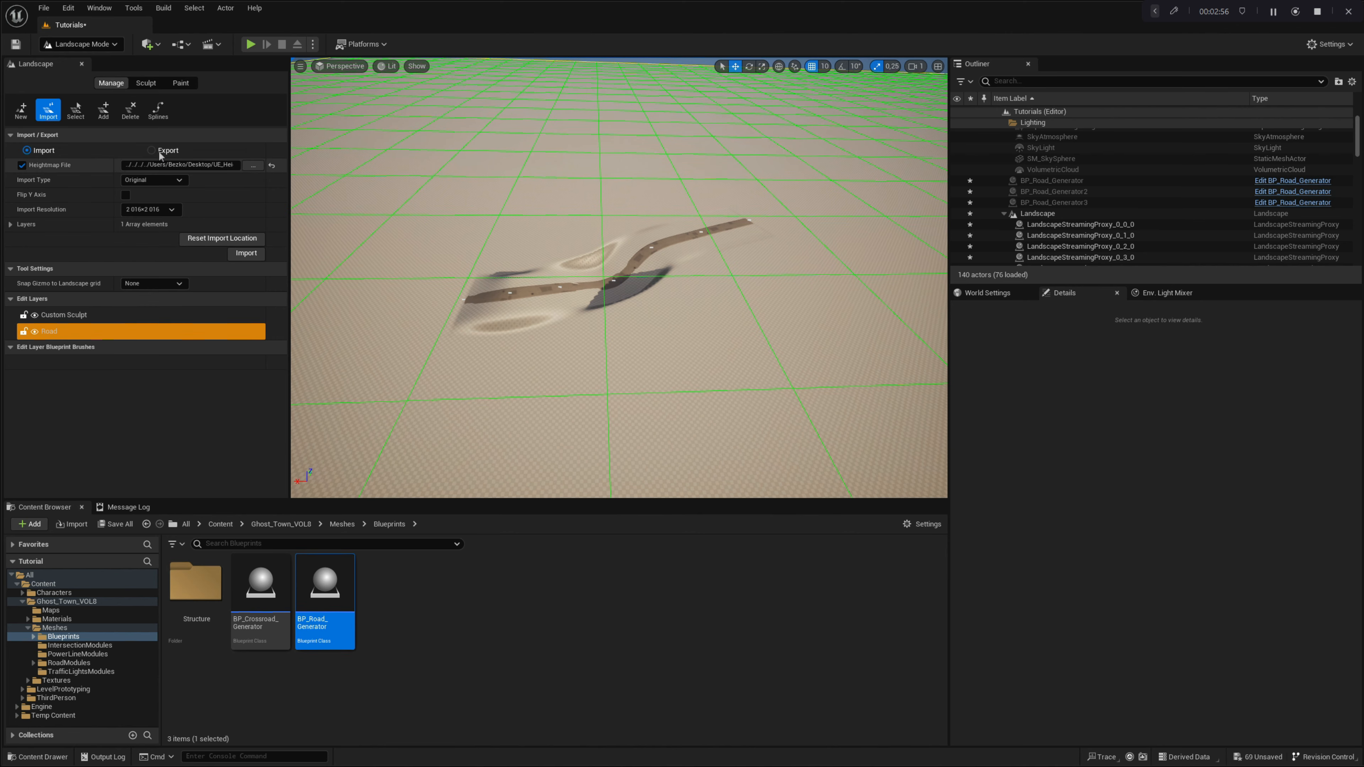
pyautogui.click(252, 256)
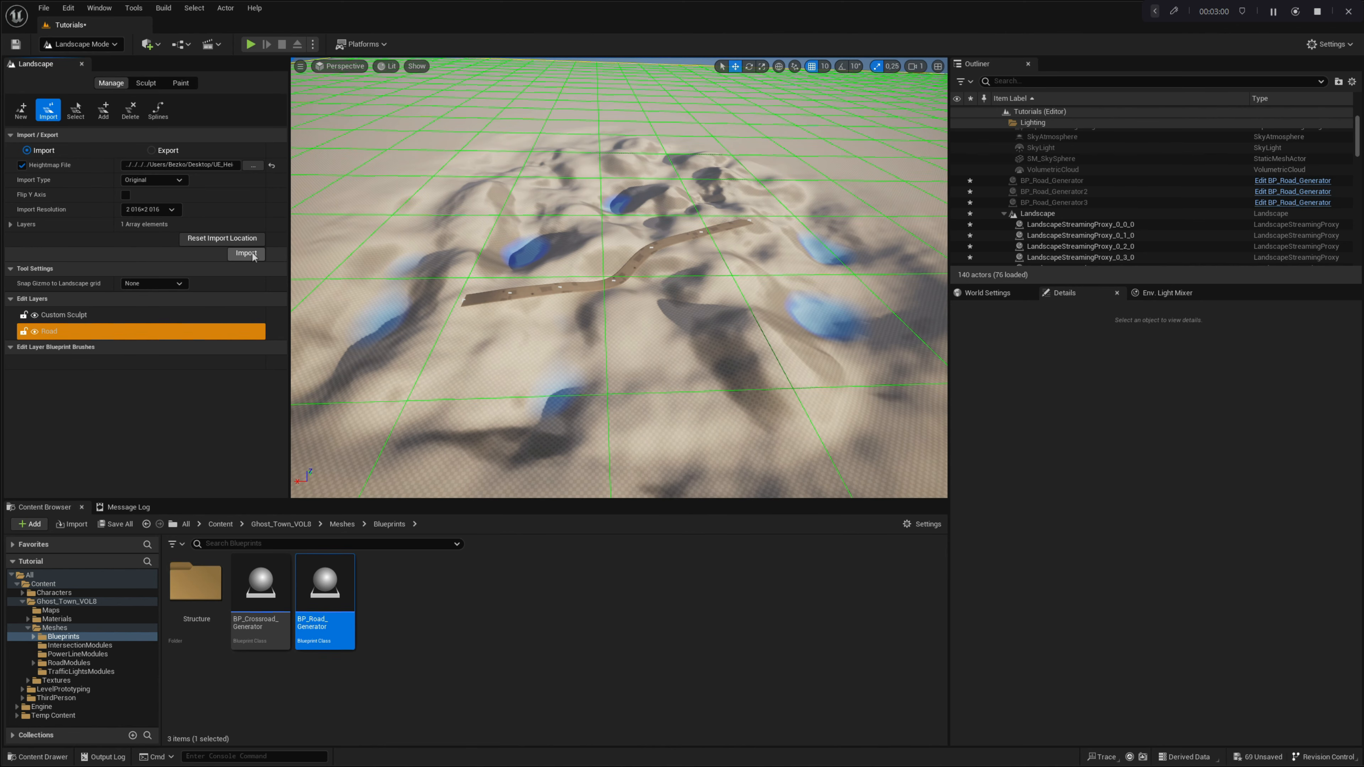
# Delete the Custom Sculpt edit layer and select the remaining Road layer
pyautogui.click(146, 83)
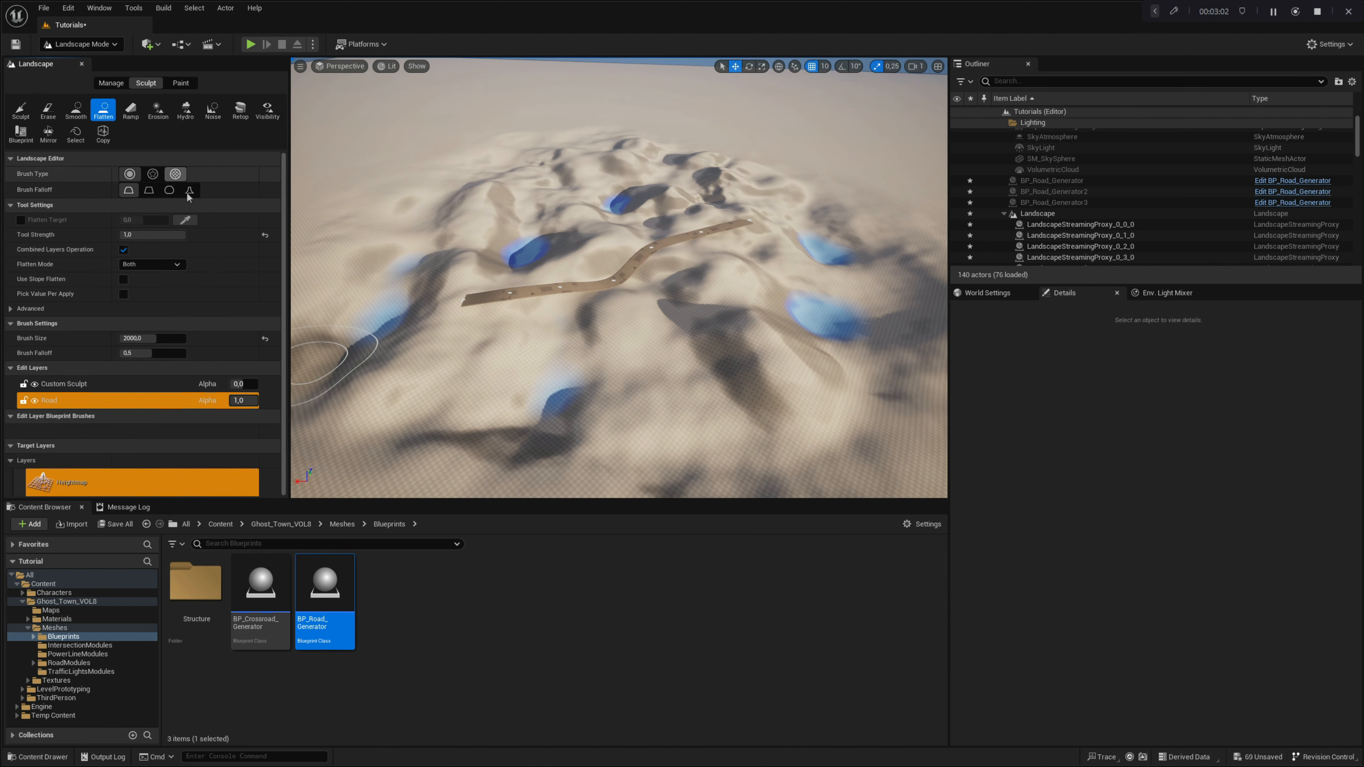
pyautogui.rightClick(63, 385)
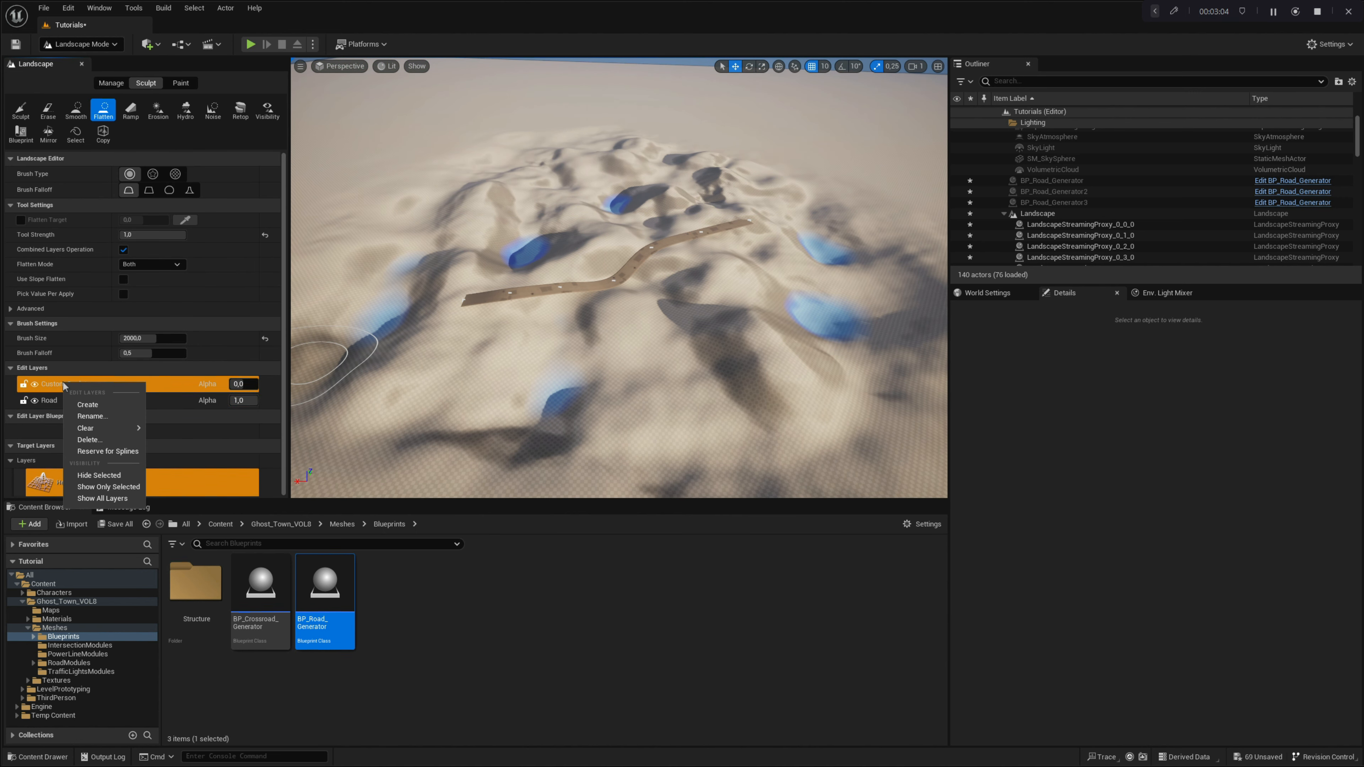
pyautogui.click(90, 440)
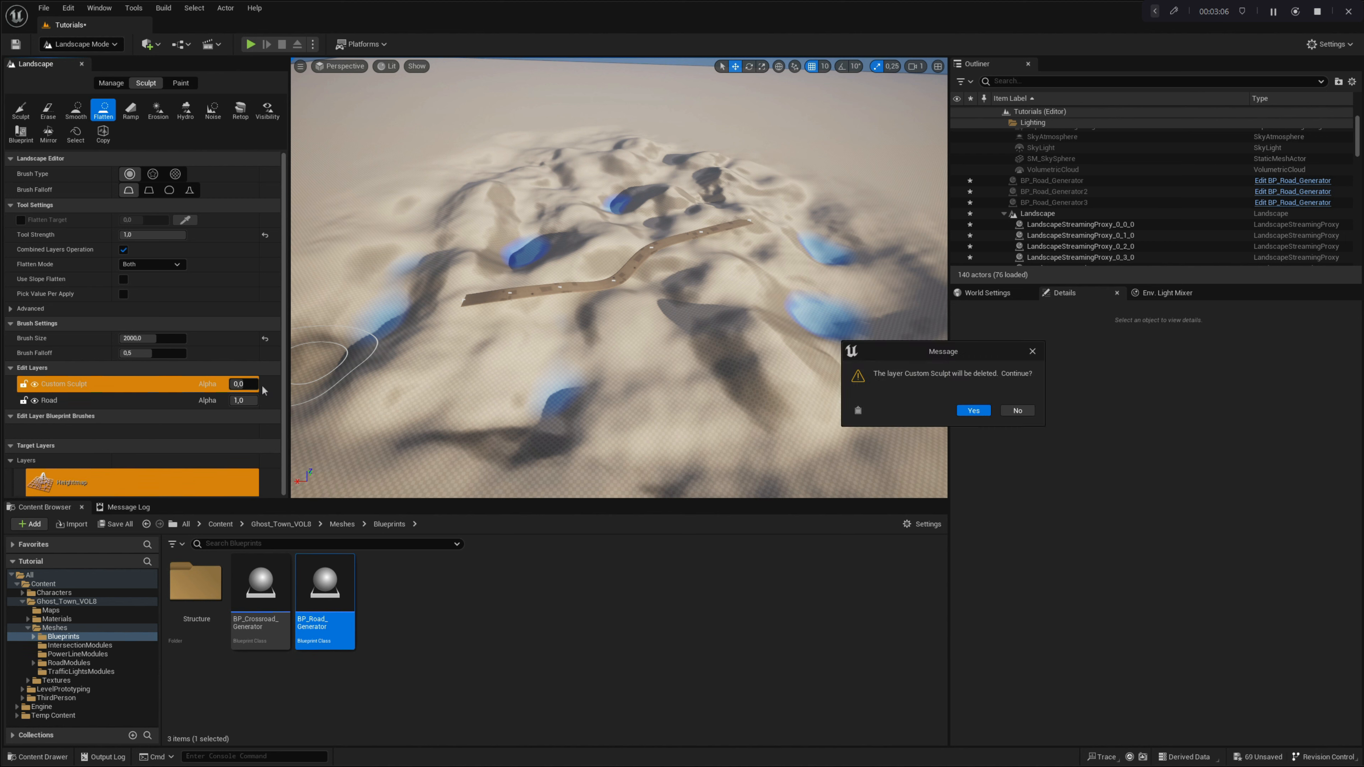
pyautogui.click(972, 410)
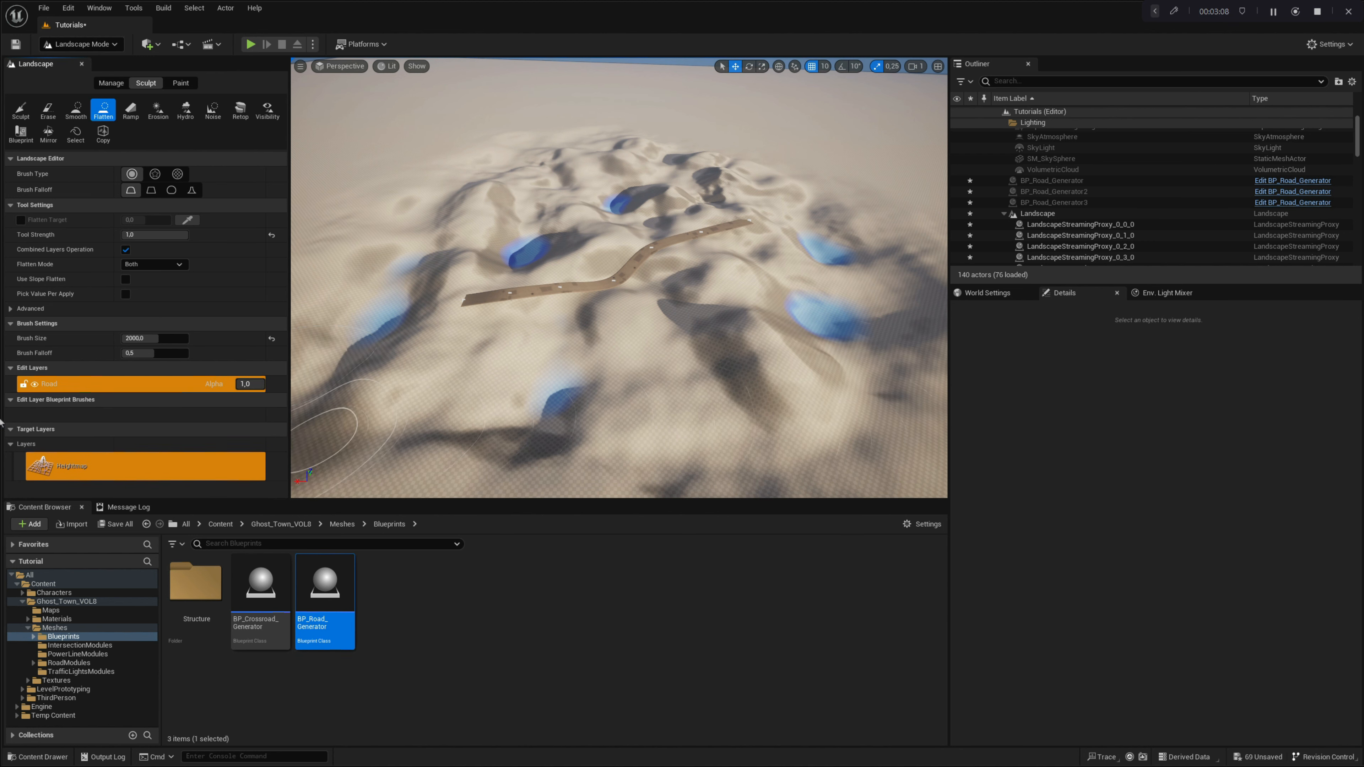
pyautogui.click(63, 385)
# Switch to Selection mode and turn Deform Landscape off and on again for BP_Road_Generator3
pyautogui.click(80, 44)
pyautogui.click(86, 62)
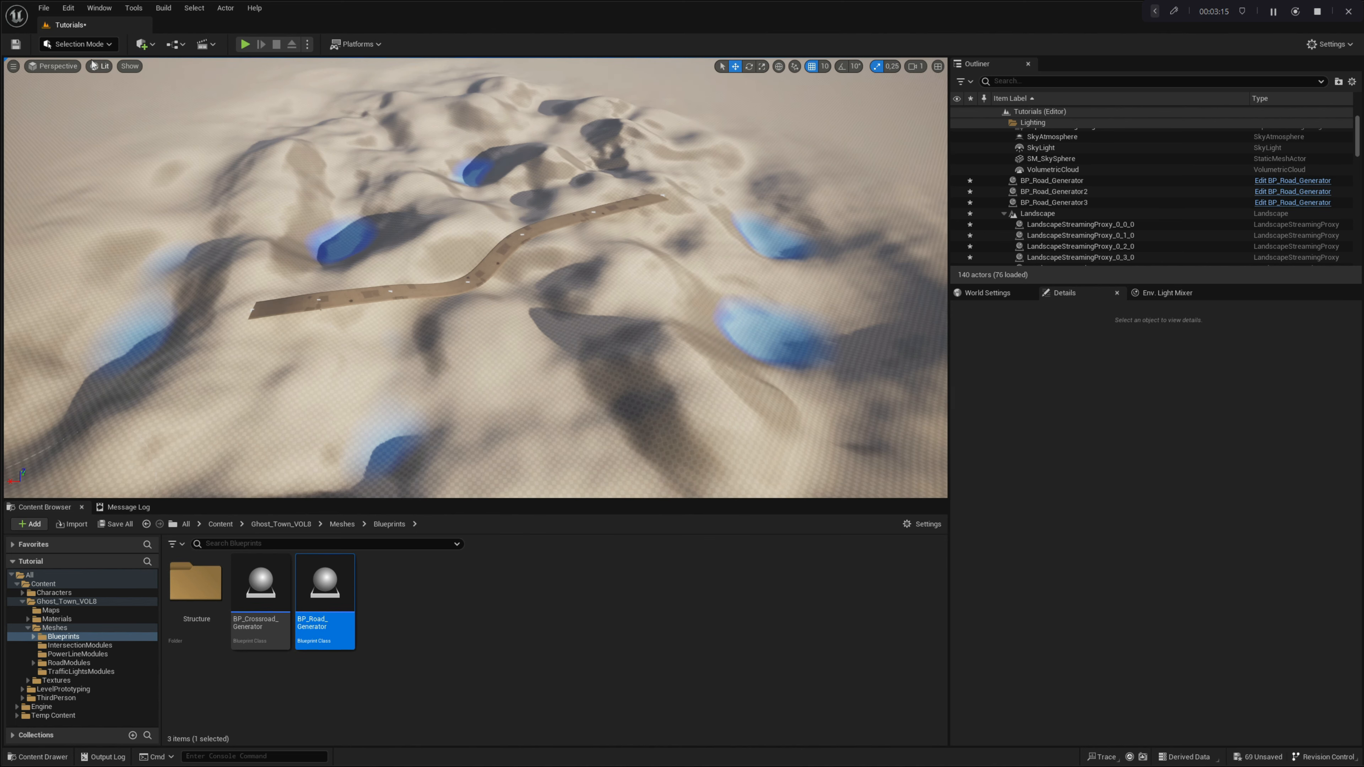
pyautogui.click(399, 302)
pyautogui.press('f')
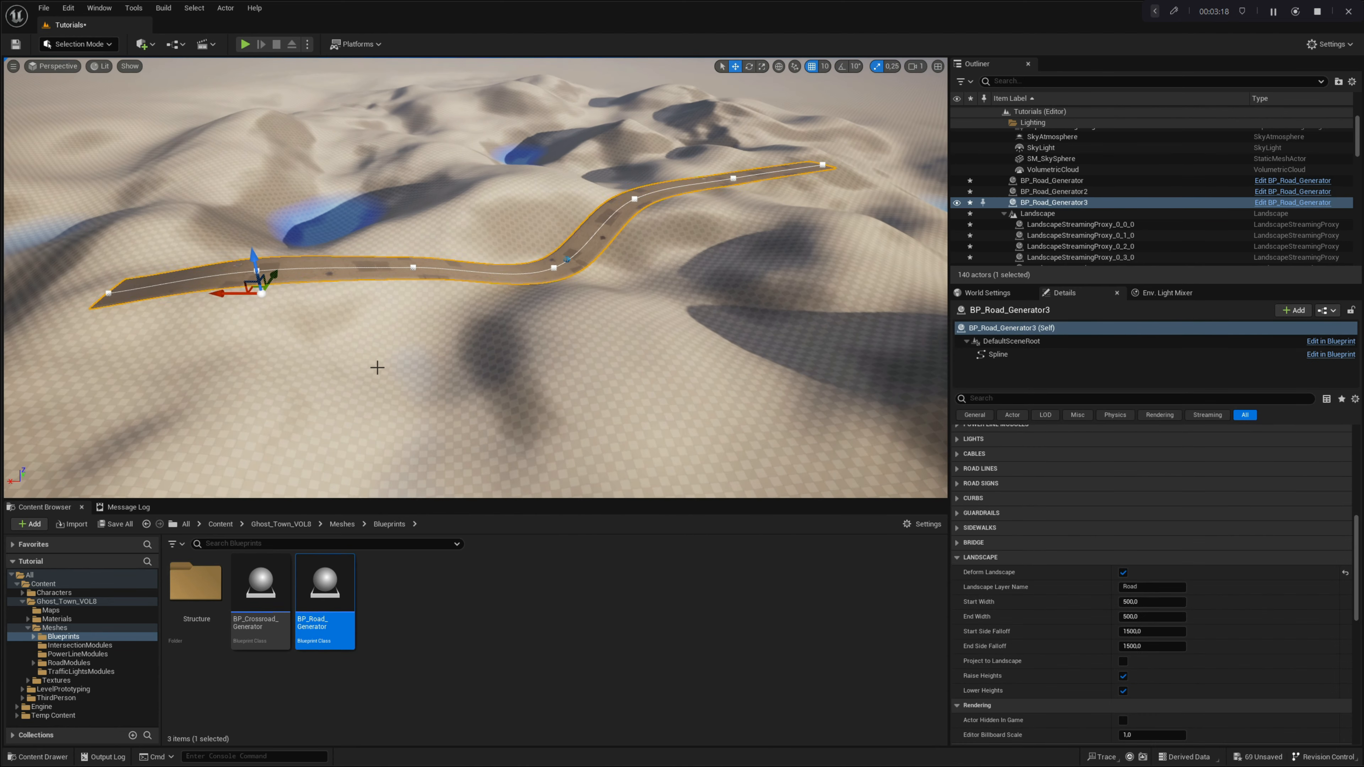
pyautogui.click(1123, 573)
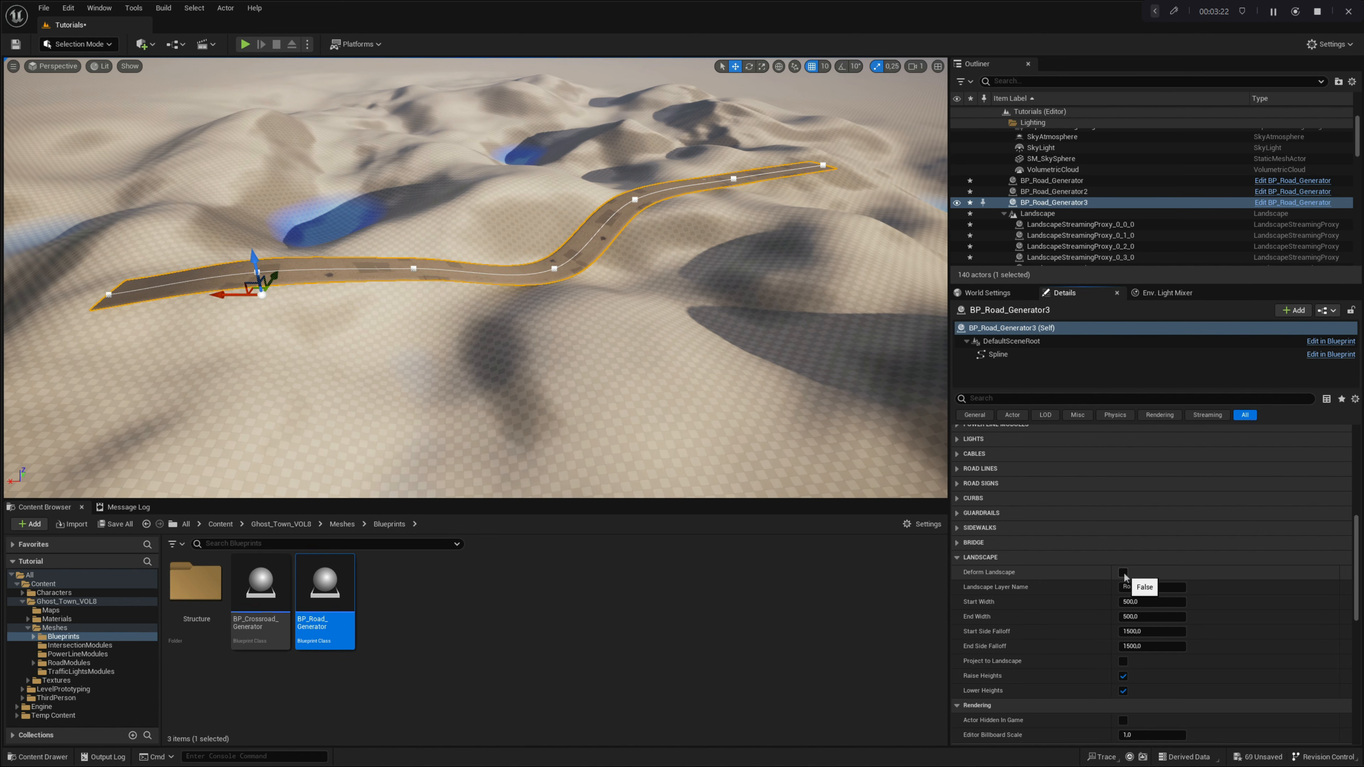
pyautogui.click(1123, 573)
# Raise the spline point on the far side of BP_Road_Generator3's bend
pyautogui.keyDown('alt'); pyautogui.moveTo(457, 340); pyautogui.dragTo(145, 329); pyautogui.keyUp('alt')
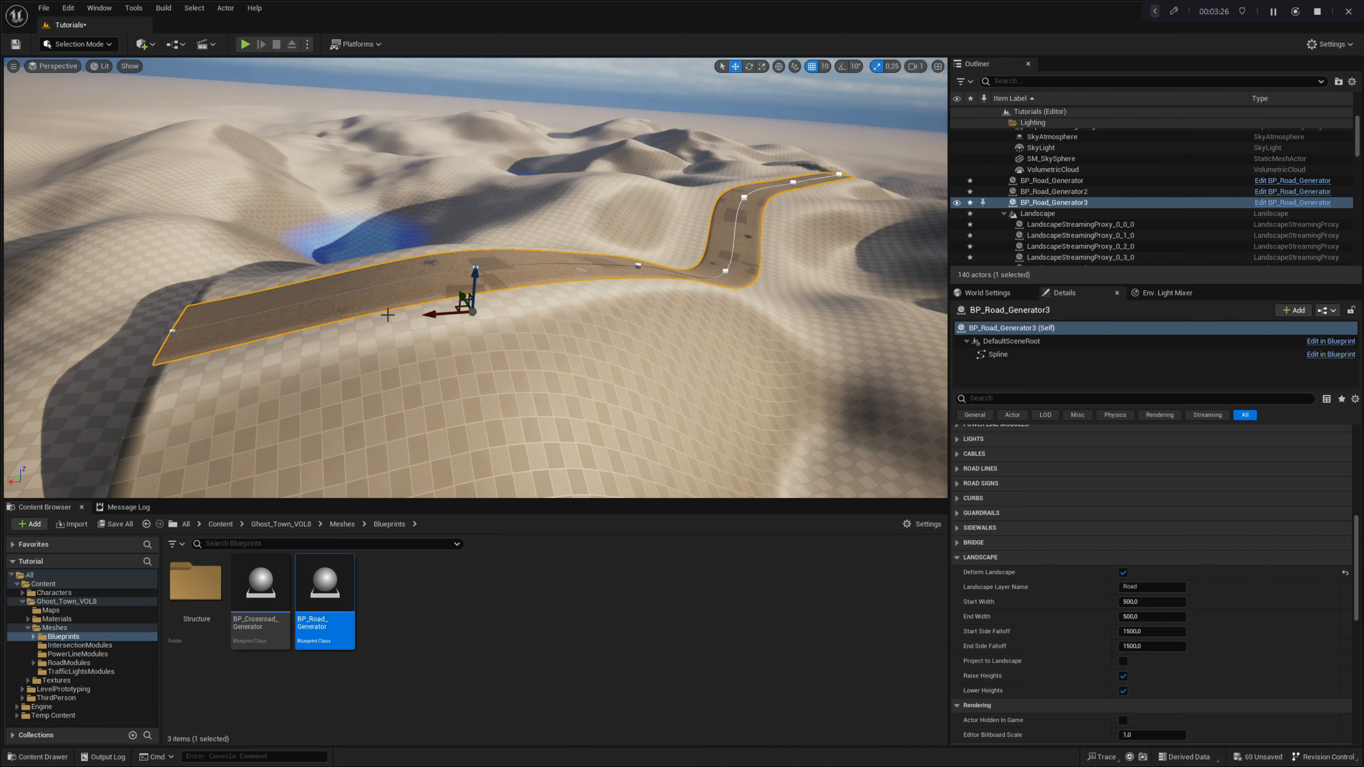
pyautogui.moveTo(617, 283); pyautogui.dragTo(710, 223, button='right')
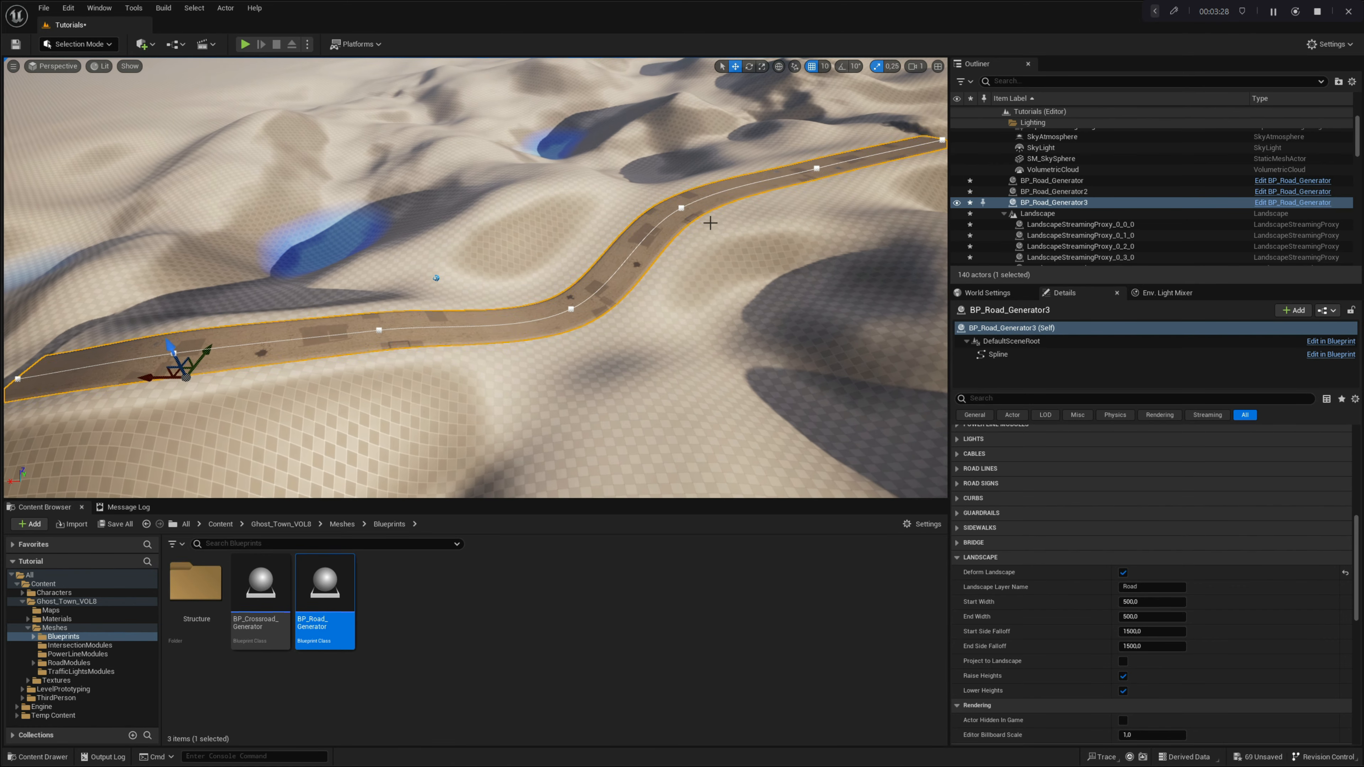
pyautogui.click(681, 207)
pyautogui.moveTo(678, 181); pyautogui.dragTo(680, 161)
pyautogui.moveTo(466, 270); pyautogui.dragTo(241, 279, button='right')
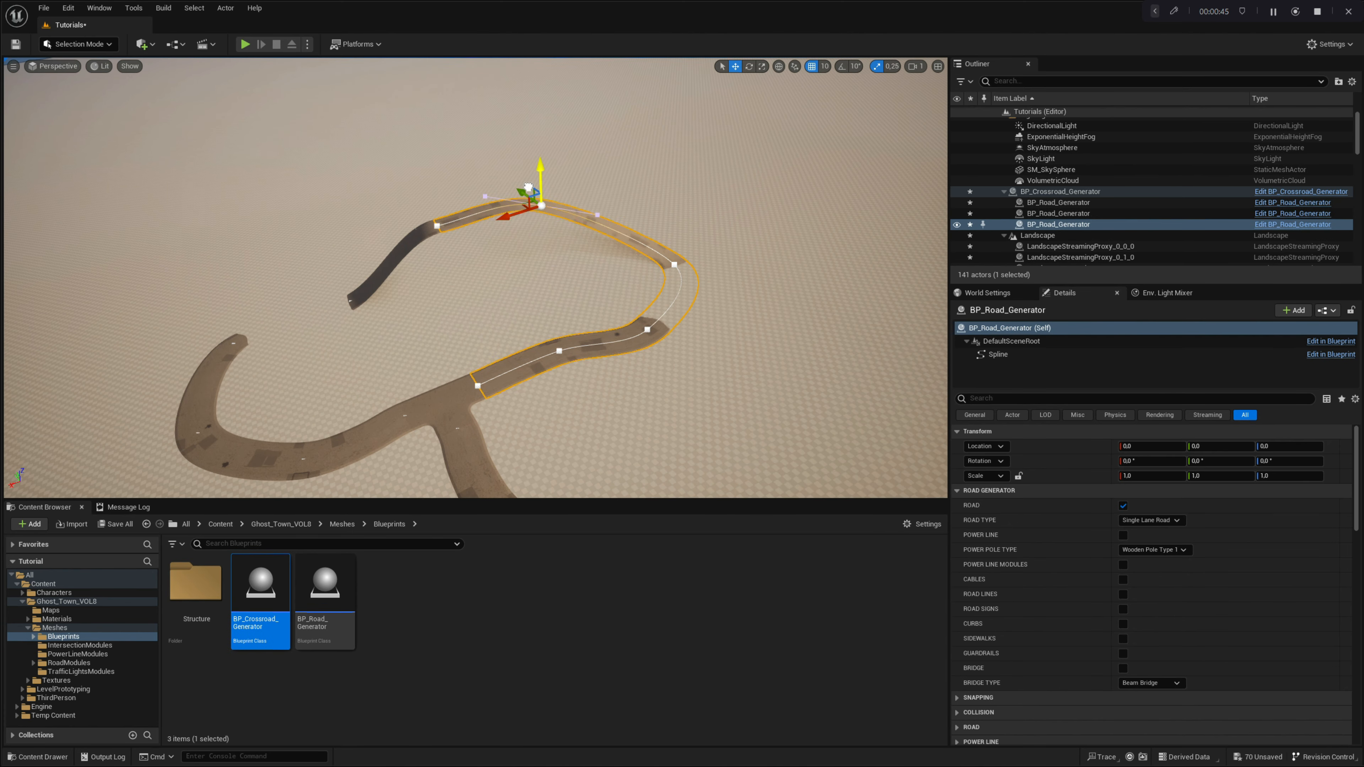
# Raise the outer bend point of one crossroad branch and slightly lower a spline point on the opposite branch
pyautogui.click(672, 266)
pyautogui.moveTo(680, 242); pyautogui.dragTo(681, 221)
pyautogui.moveTo(457, 358); pyautogui.dragTo(349, 329, button='right')
pyautogui.click(310, 310)
pyautogui.click(320, 282)
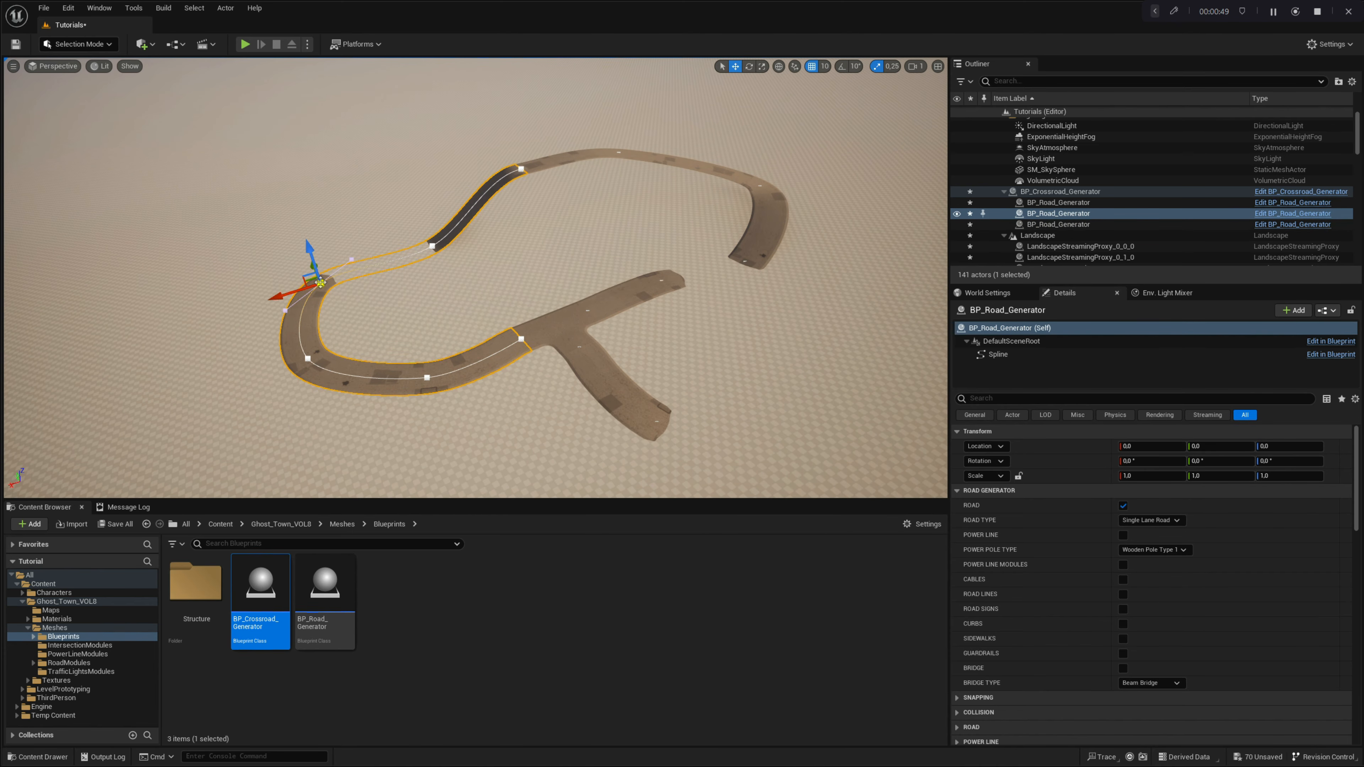
pyautogui.moveTo(310, 254); pyautogui.dragTo(313, 264)
pyautogui.moveTo(692, 256); pyautogui.dragTo(699, 258, button='right')
# Set the landscape Start Width and End Width to 250 for the looping road branch of the crossroad
pyautogui.click(660, 175)
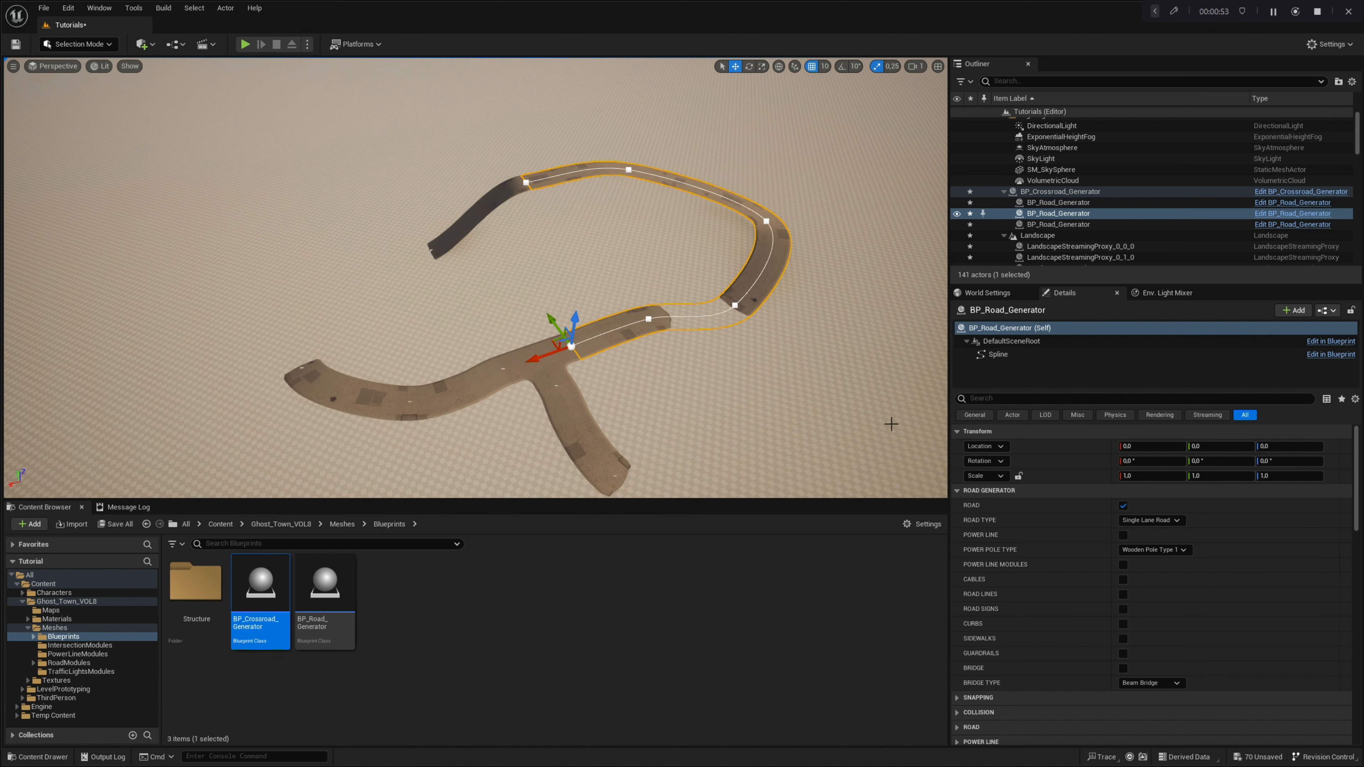
pyautogui.scroll(-6, 1012, 629)
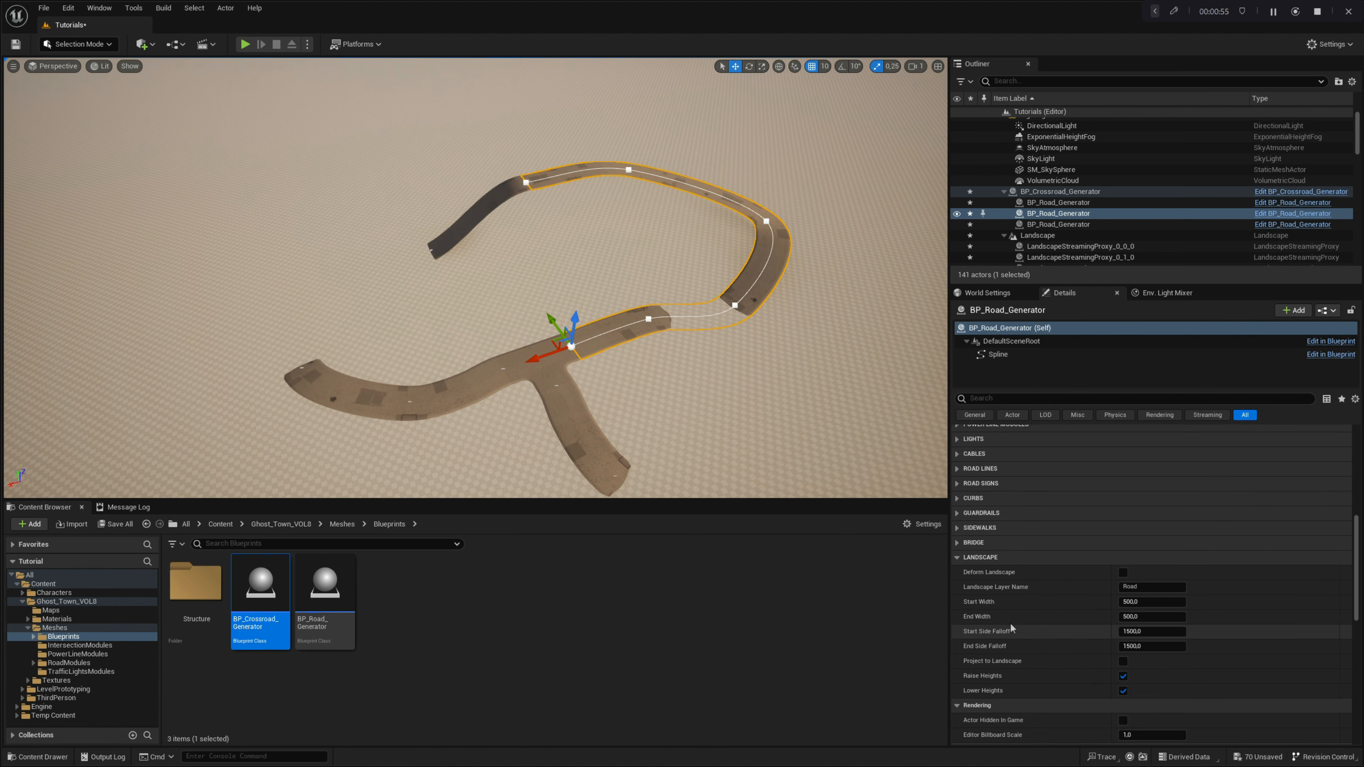
pyautogui.scroll(-2, 1011, 629)
pyautogui.click(1138, 530)
pyautogui.write('250')
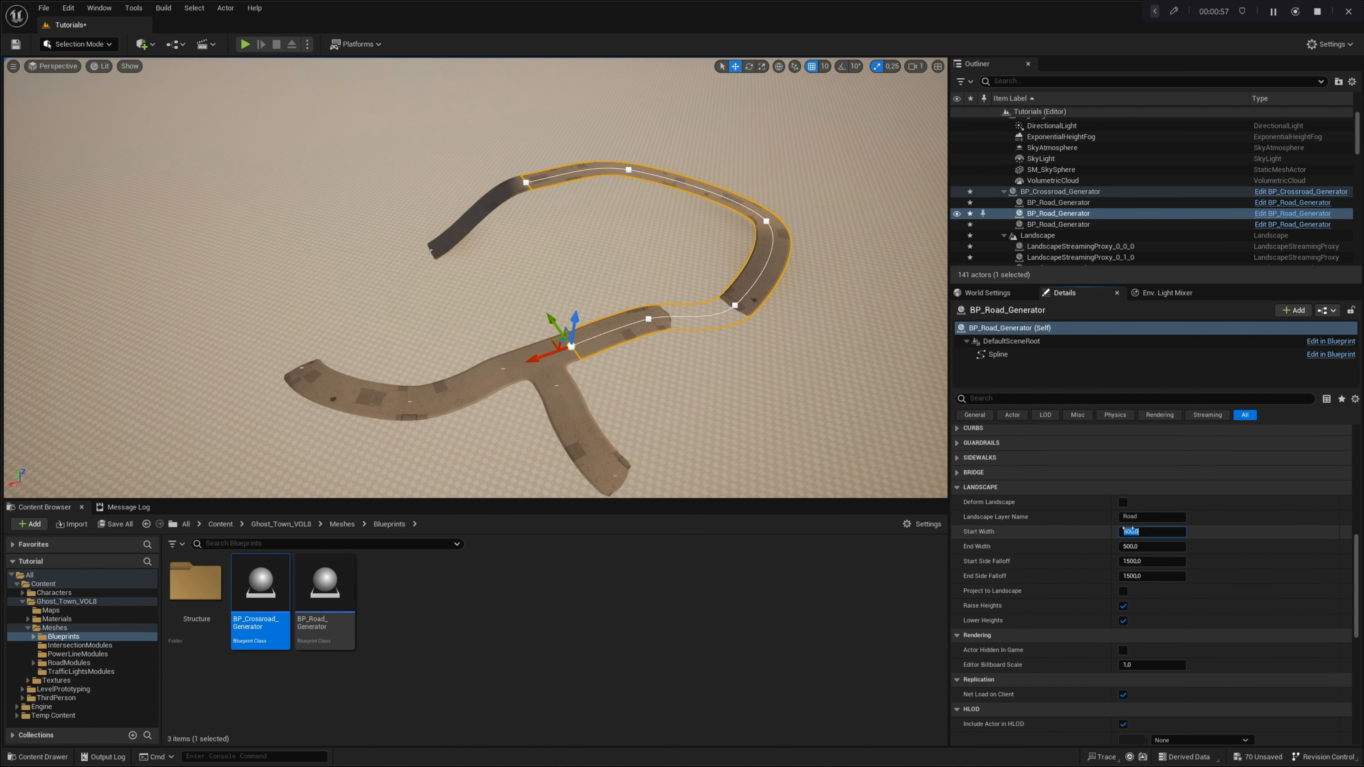
pyautogui.click(1127, 546)
pyautogui.write('250')
pyautogui.press('Return')
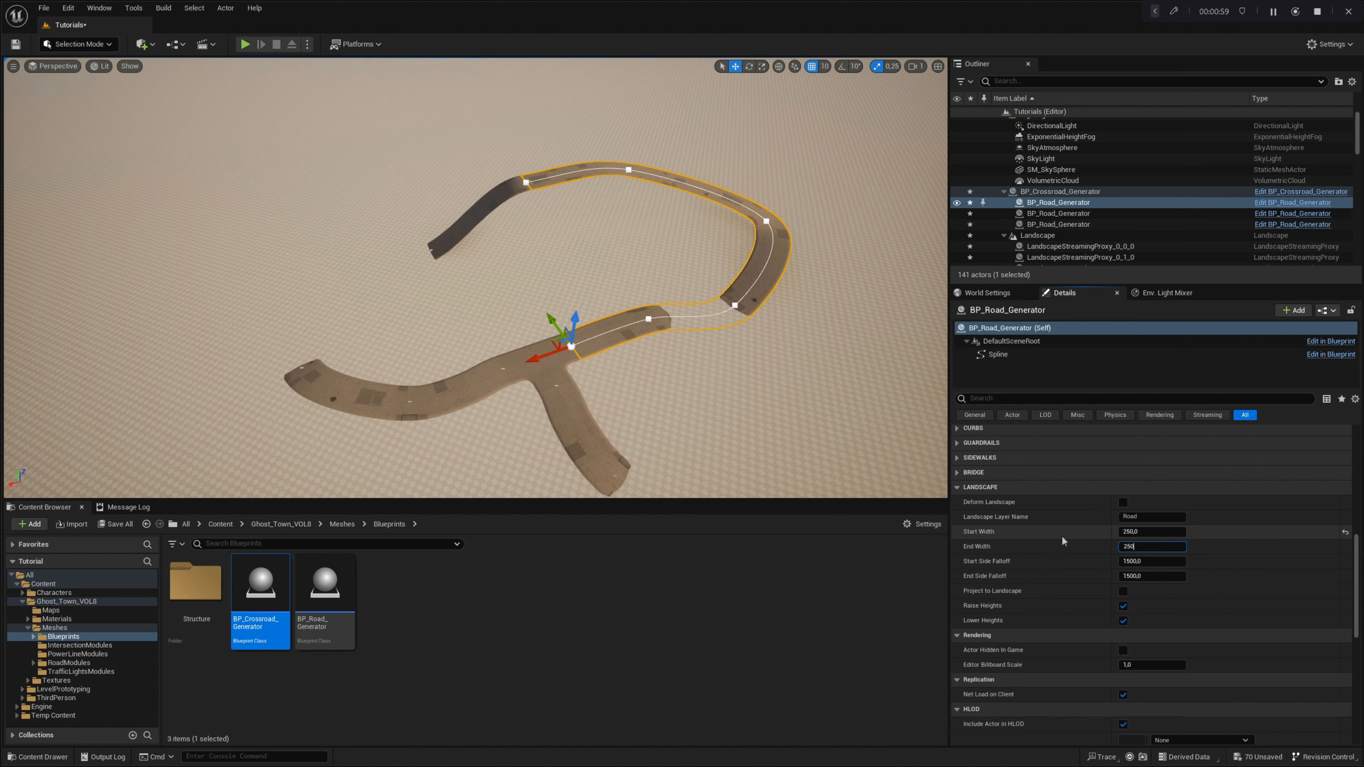
pyautogui.hotkey('ctrl', 'shift', 'f')
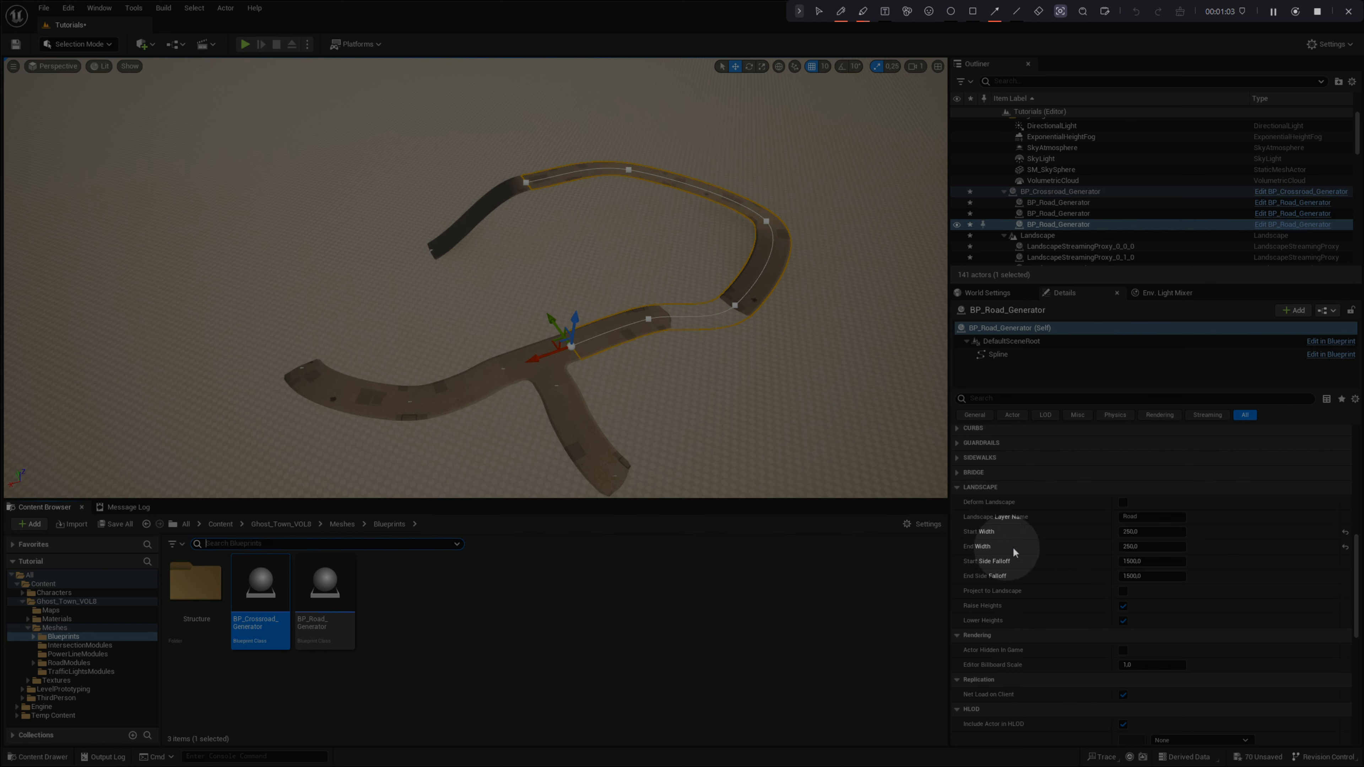
pyautogui.hotkey('ctrl', 'shift', 'f')
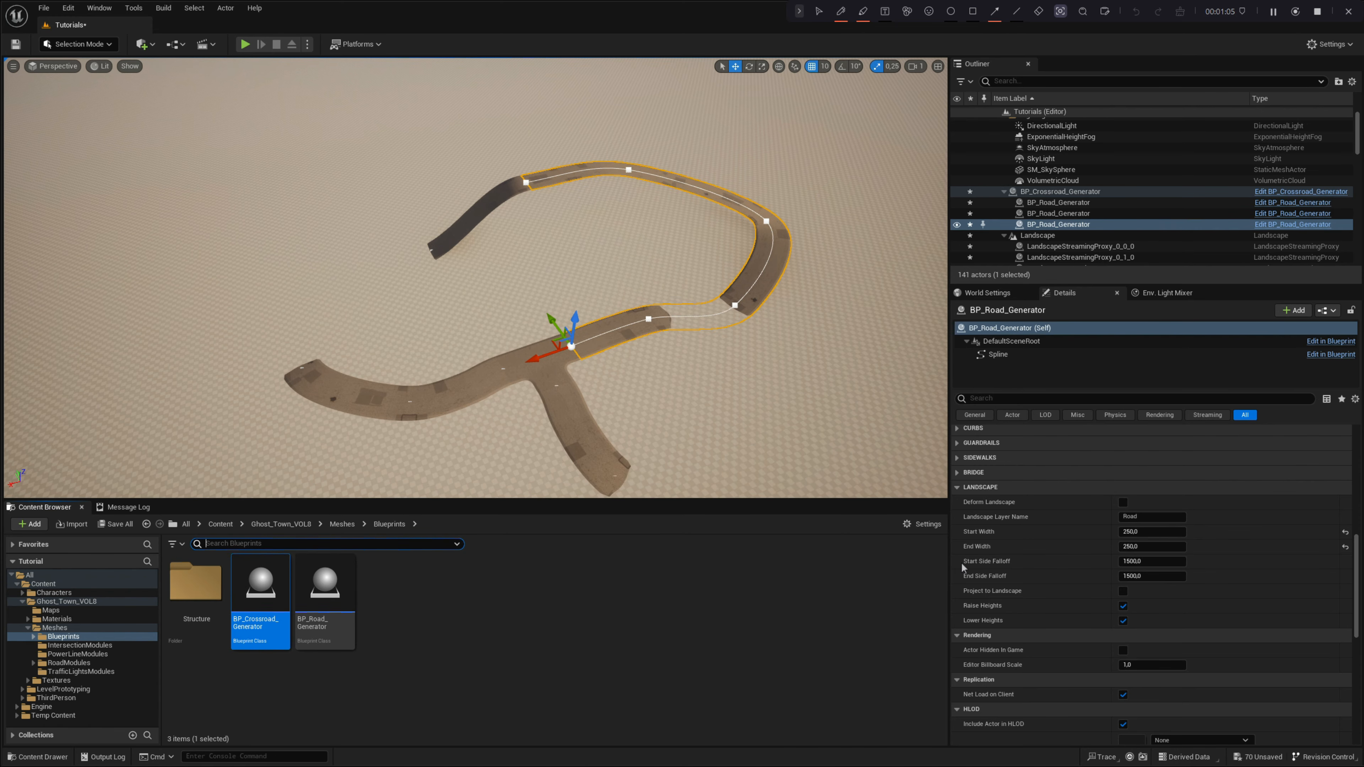
pyautogui.hotkey('ctrl', 'shift', 'f')
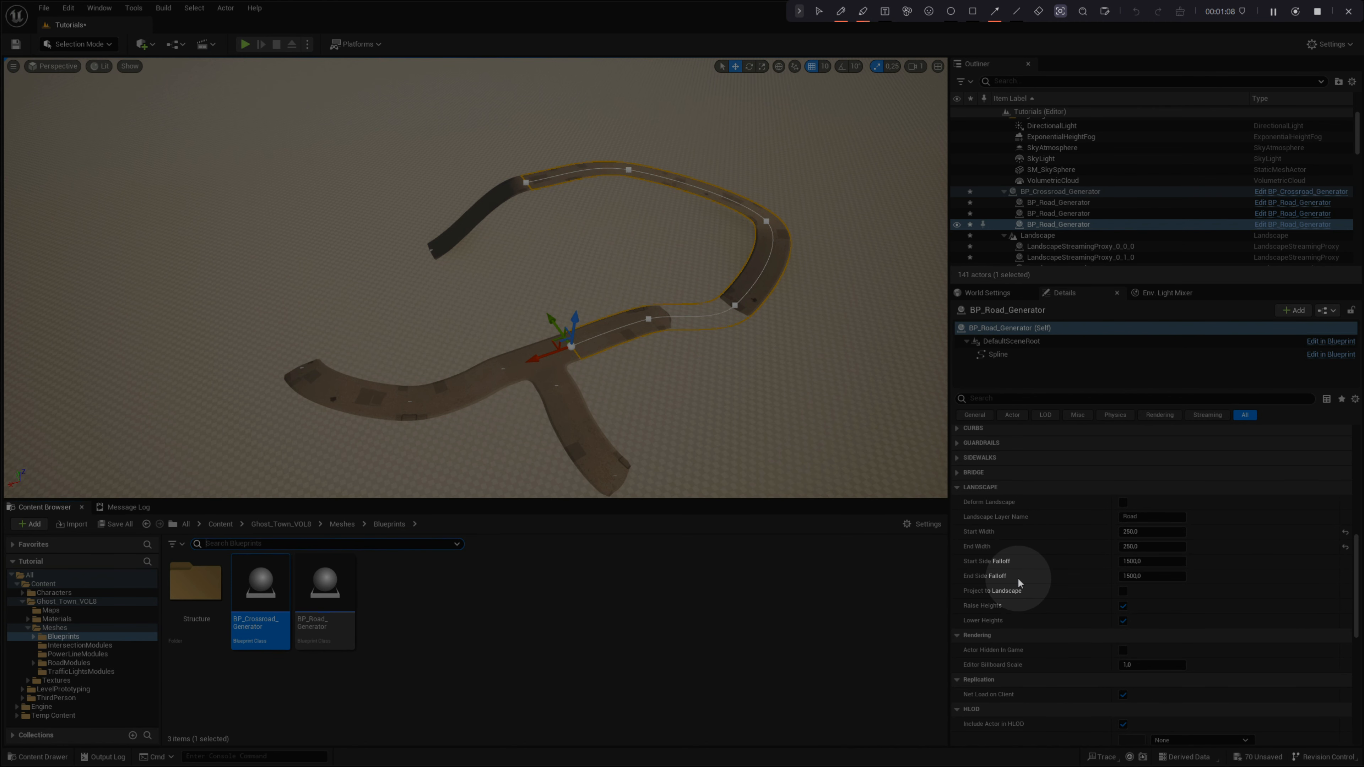
pyautogui.hotkey('ctrl', 'shift', 'f')
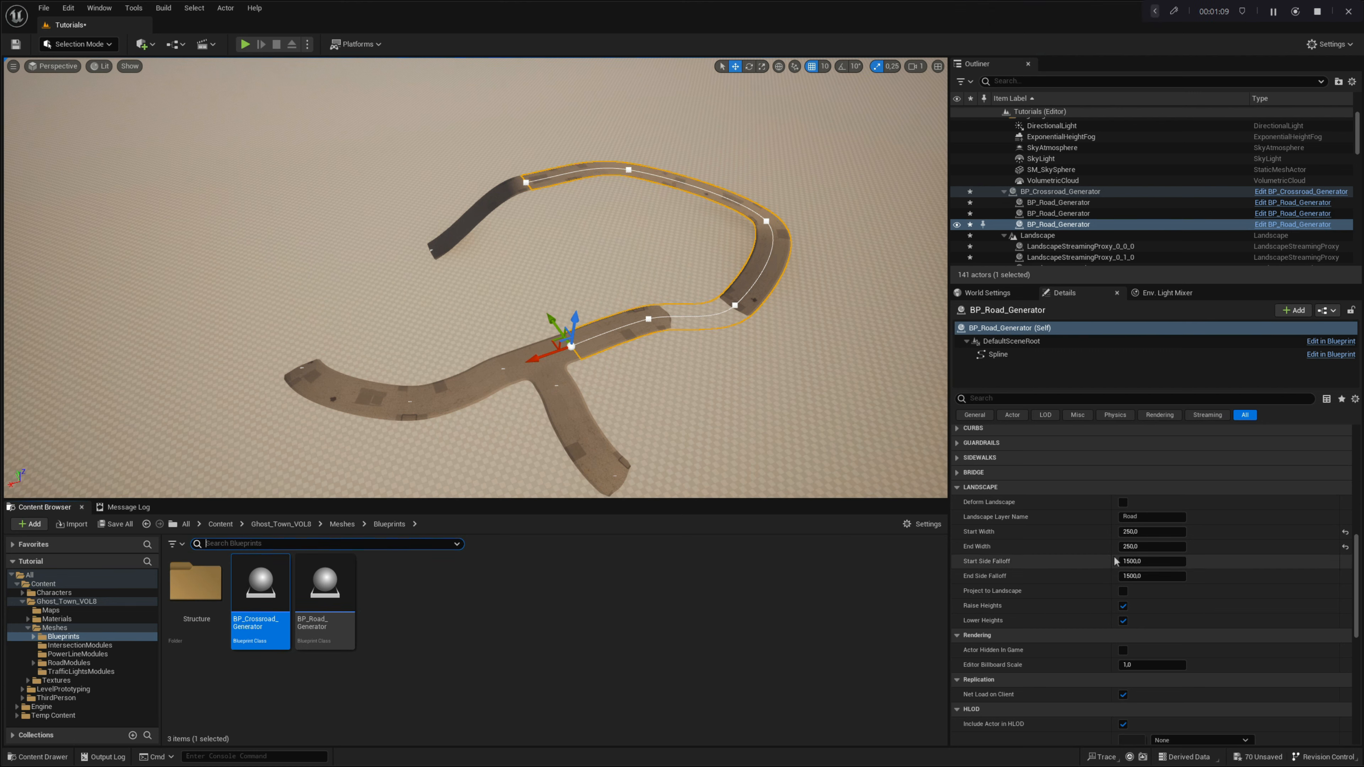
# Set Start and End Side Falloff to 800 for the looping road branch and enable its Deform Landscape option
pyautogui.click(1130, 560)
pyautogui.write('800')
pyautogui.press('Return')
pyautogui.click(1134, 576)
pyautogui.write('800')
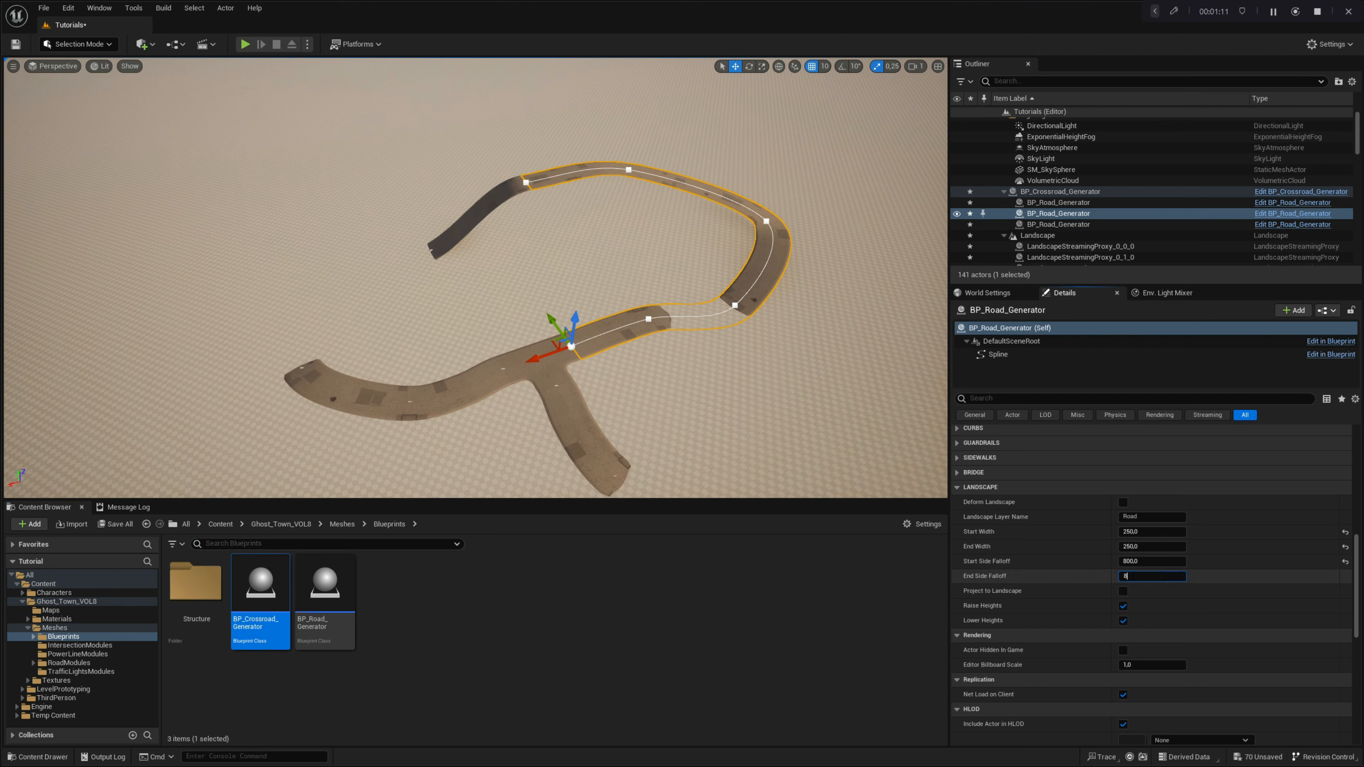
pyautogui.press('Return')
pyautogui.click(1123, 502)
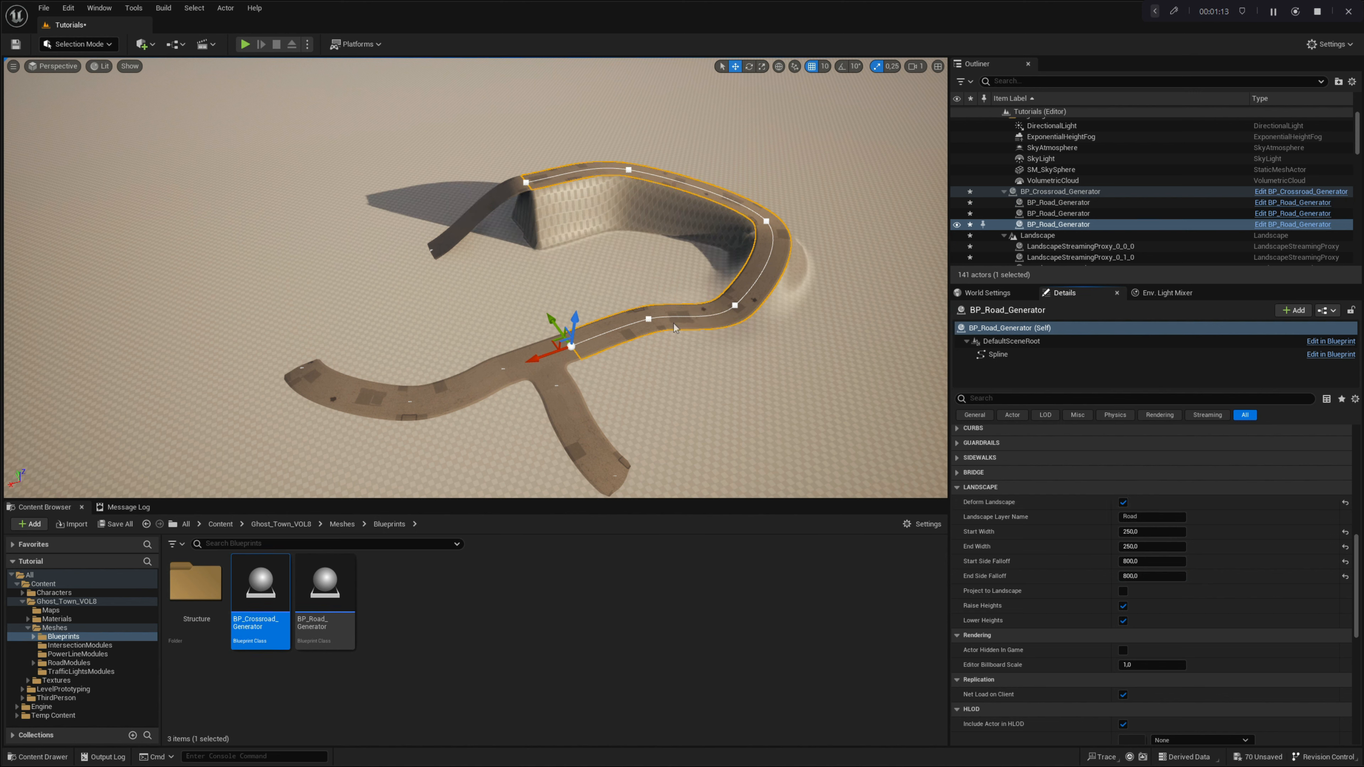
# Set the landscape Start and End Width to 600 for the branch meeting the loop's far end and enable Deform Landscape
pyautogui.click(492, 204)
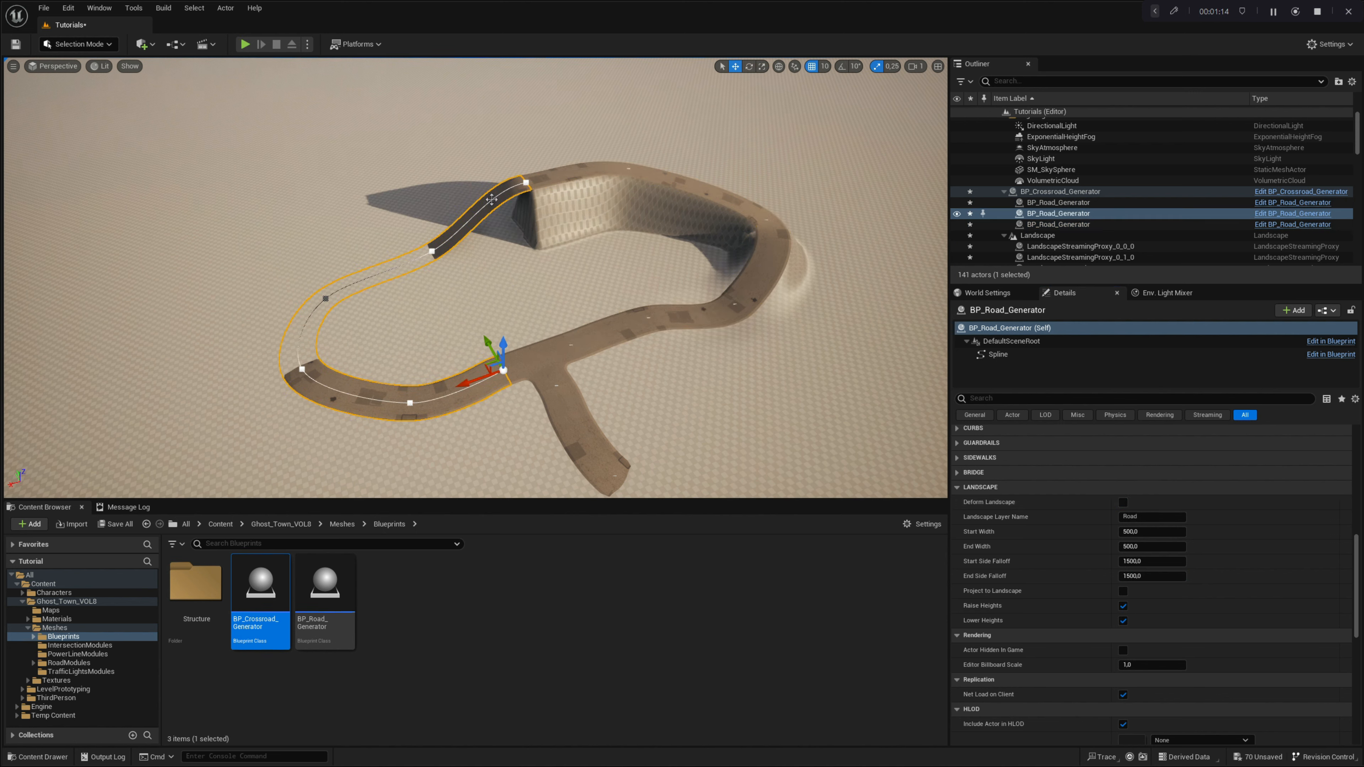
pyautogui.click(1131, 531)
pyautogui.write('600')
pyautogui.press('Return')
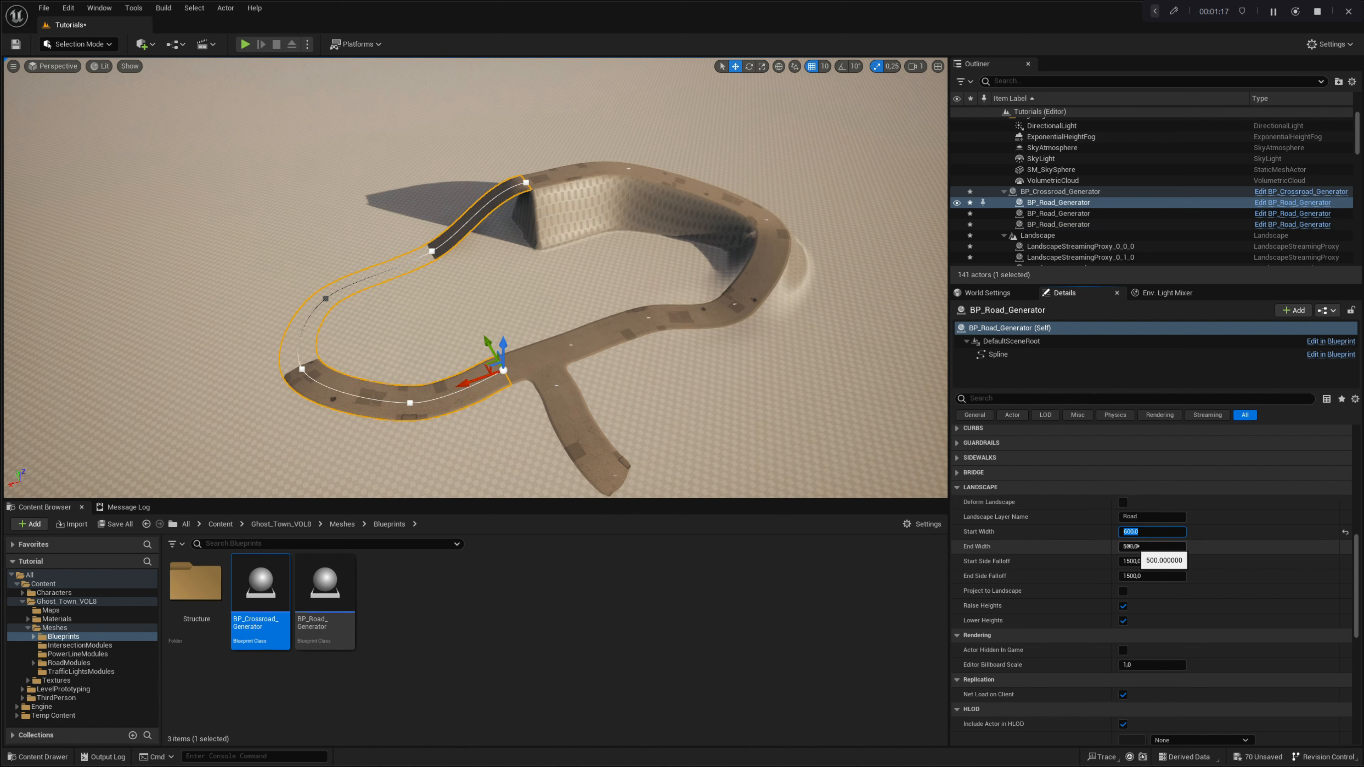
pyautogui.click(1132, 545)
pyautogui.write('600')
pyautogui.press('Return')
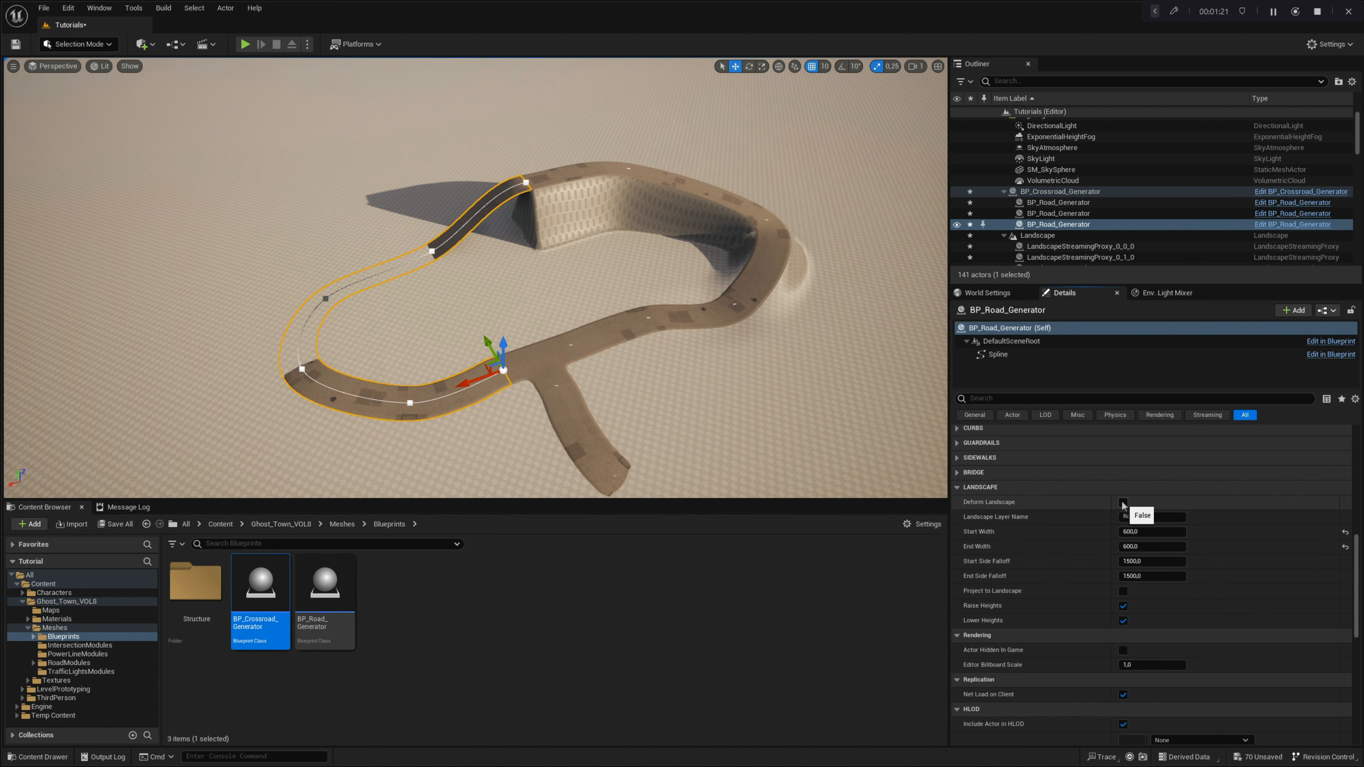
pyautogui.click(1123, 503)
# Set the landscape Start Width and End Width to 400 for the third crossroad branch
pyautogui.moveTo(490, 415)
pyautogui.keyDown('alt'); pyautogui.mouseDown()
pyautogui.moveTo(550, 412)
pyautogui.moveTo(483, 419)
pyautogui.mouseUp(); pyautogui.keyUp('alt')
pyautogui.click(502, 369)
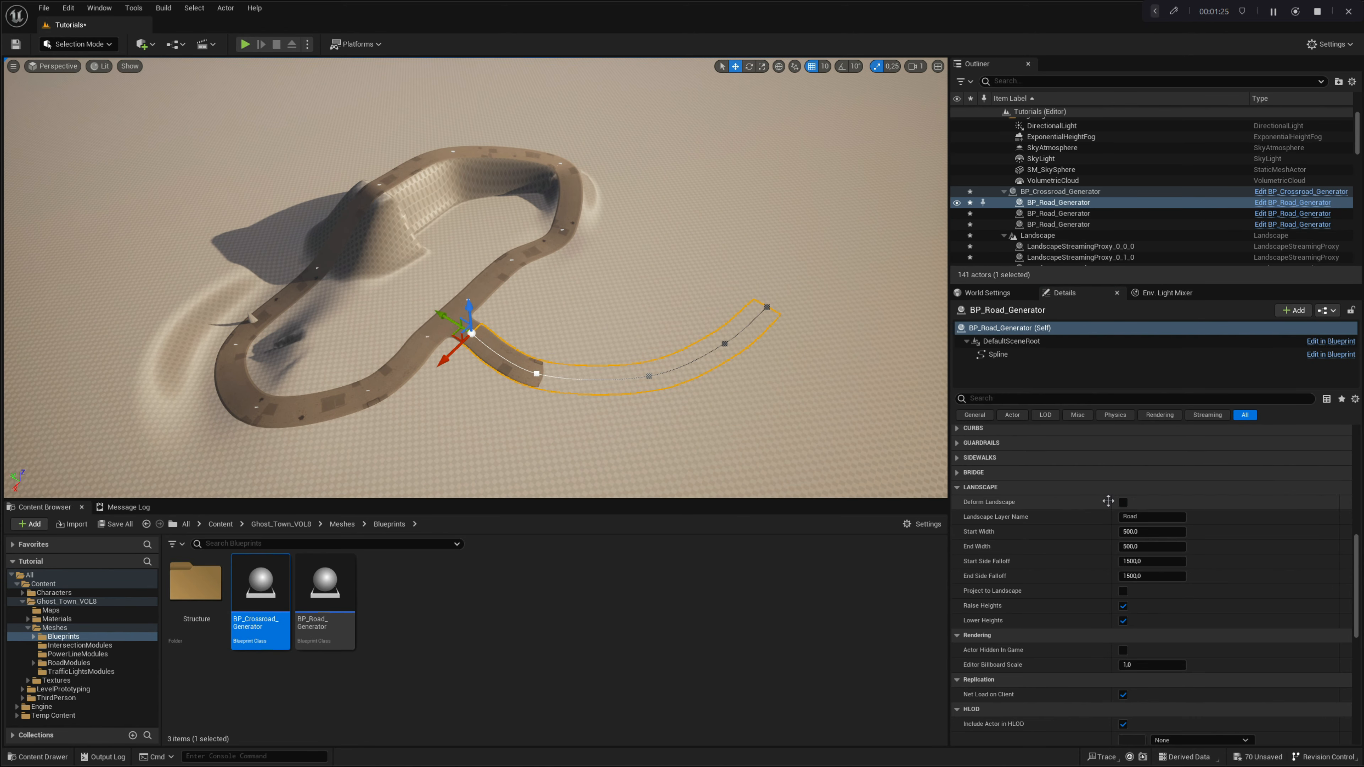
pyautogui.click(1133, 533)
pyautogui.write('400')
pyautogui.press('Return')
pyautogui.click(1133, 547)
pyautogui.write('400')
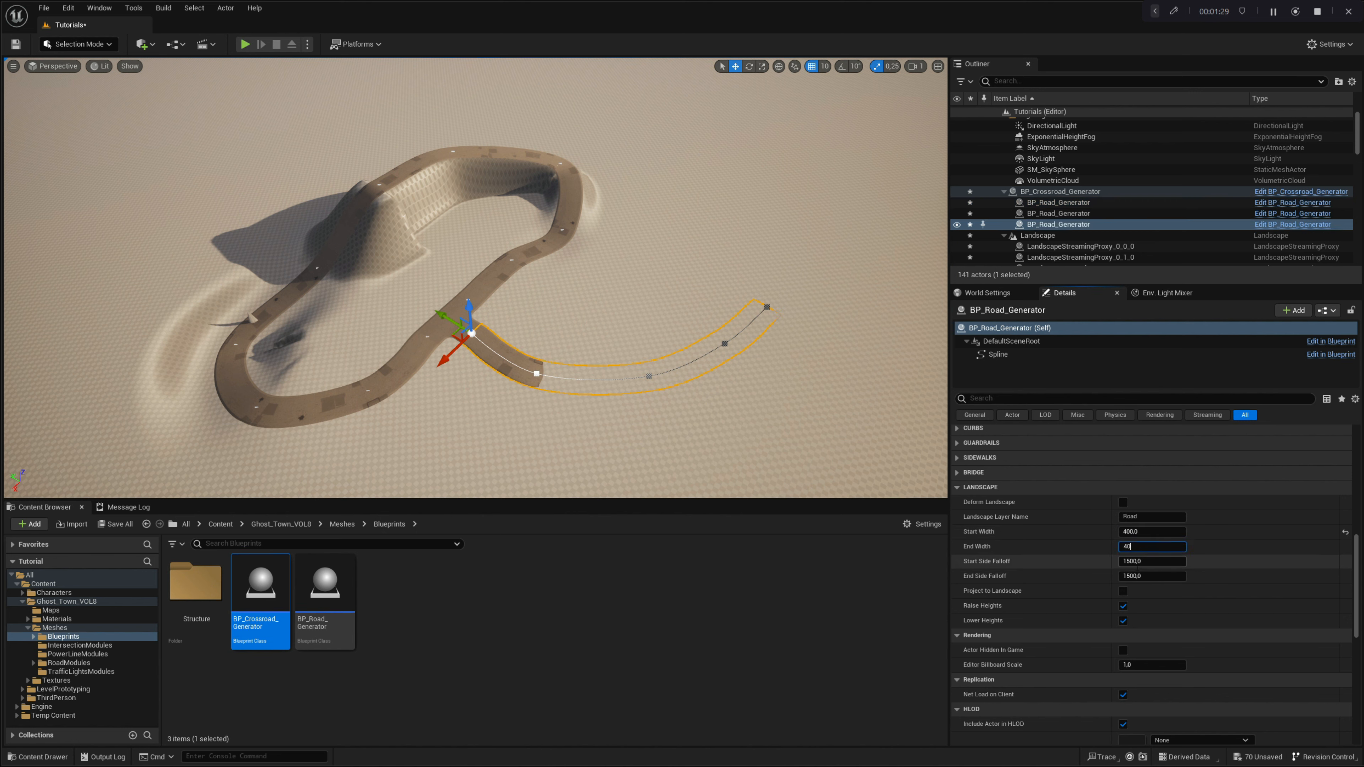
pyautogui.press('Return')
# Set the third branch's Start and End Side Falloff to 800 and enable Deform Landscape
pyautogui.click(1133, 561)
pyautogui.write('800')
pyautogui.press('Return')
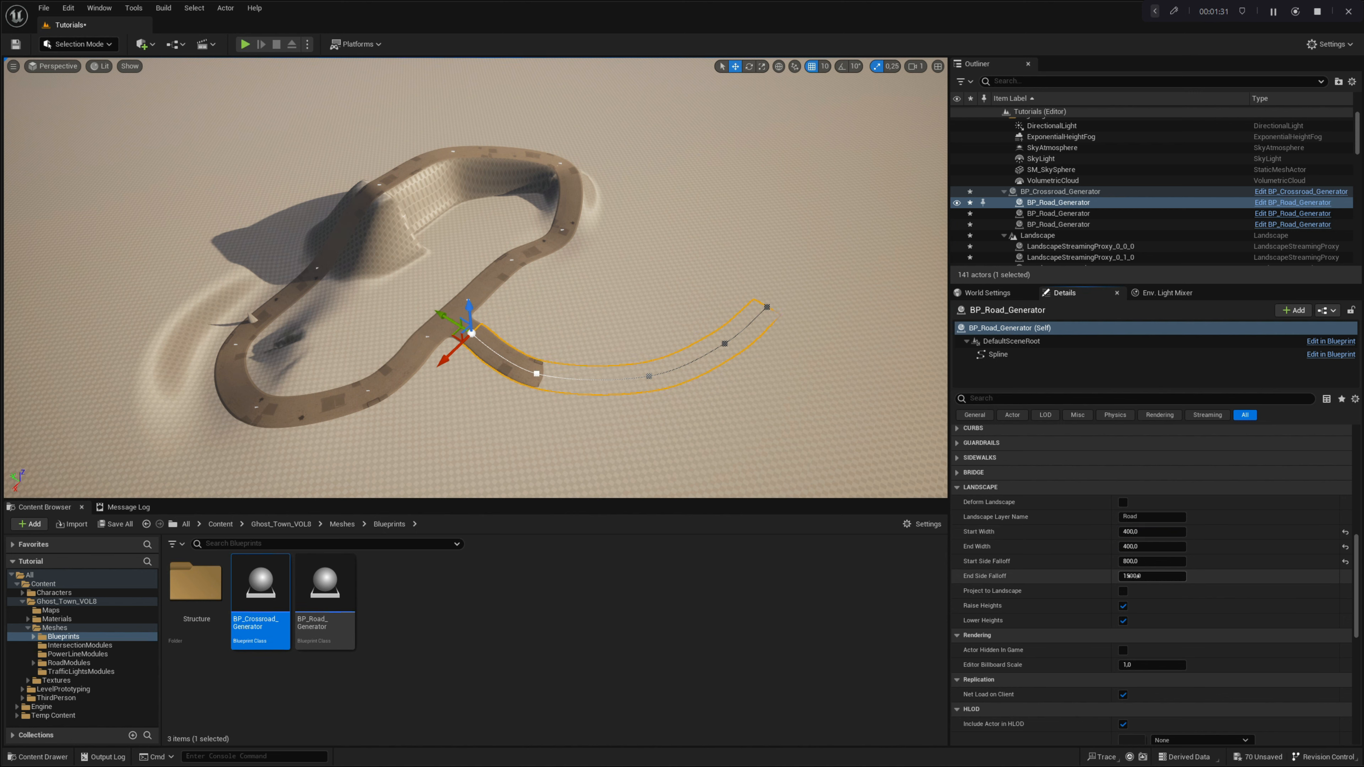
pyautogui.click(1133, 576)
pyautogui.write('800')
pyautogui.press('Return')
pyautogui.click(1122, 501)
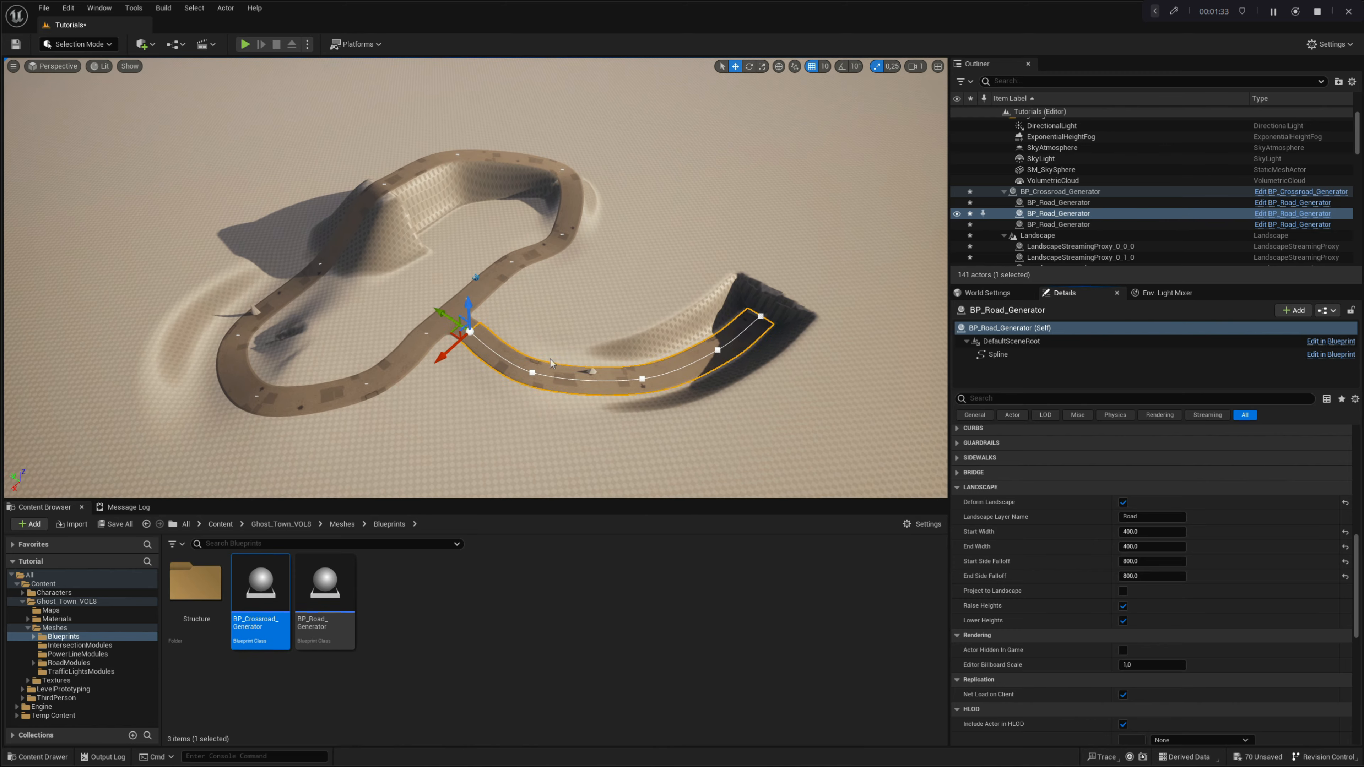
# Widen the third branch's landscape blend by setting Start Side Falloff and End Side Falloff to 1600
pyautogui.click(1136, 562)
pyautogui.write('1')
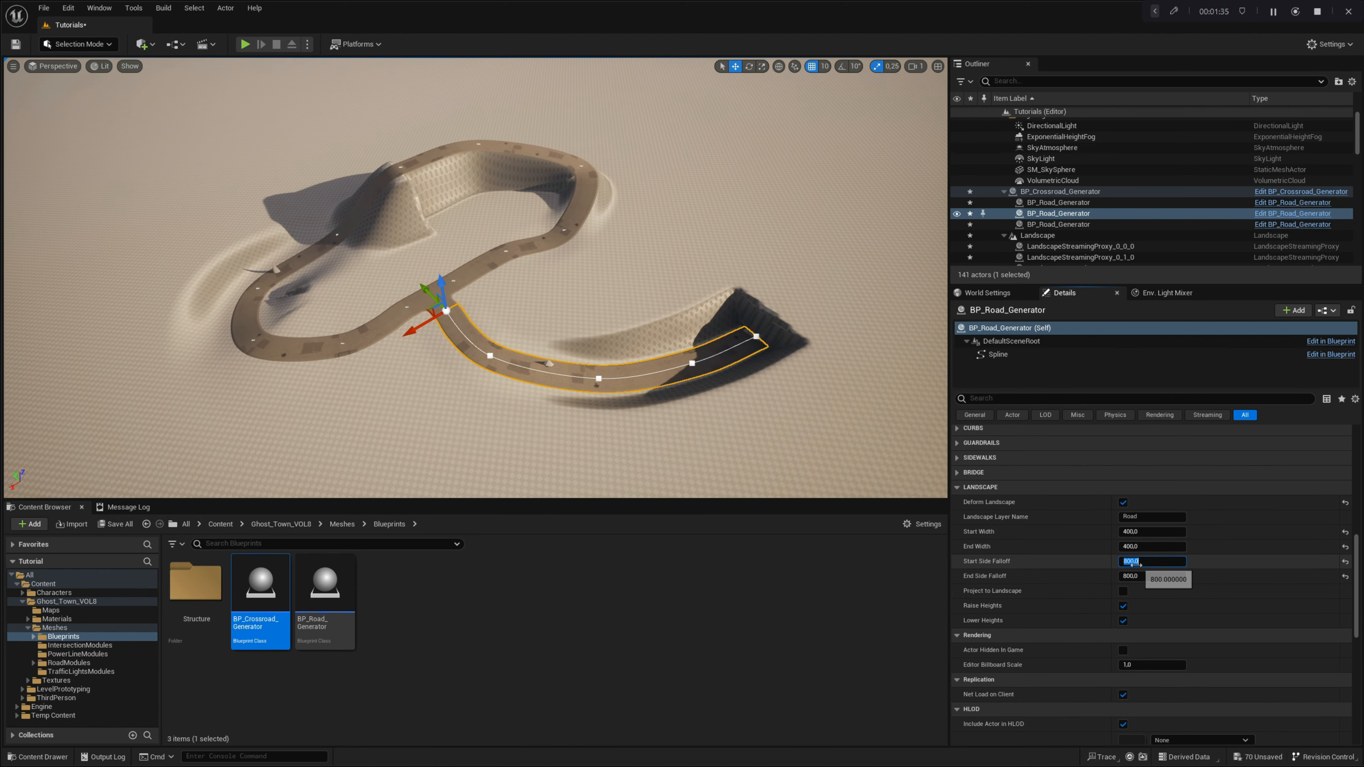
pyautogui.write('600')
pyautogui.press('Return')
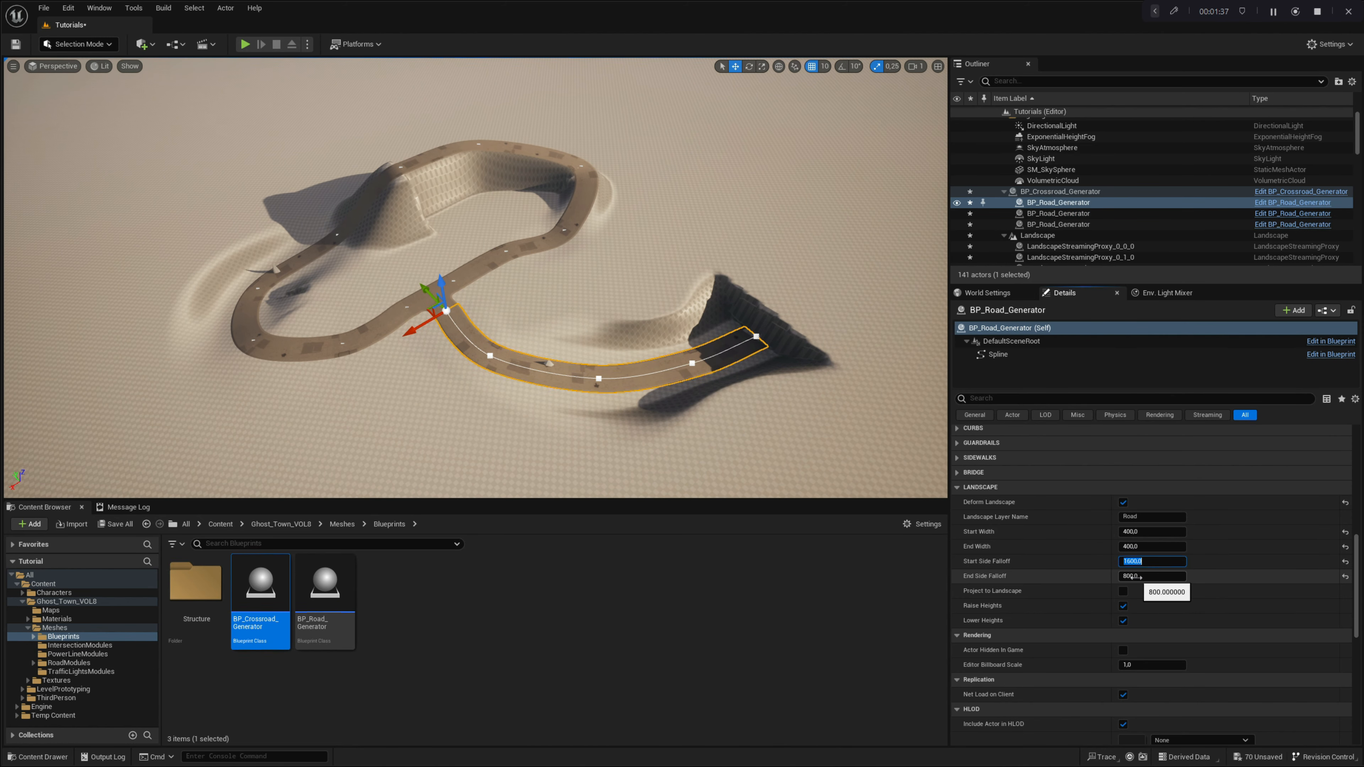
pyautogui.click(1131, 576)
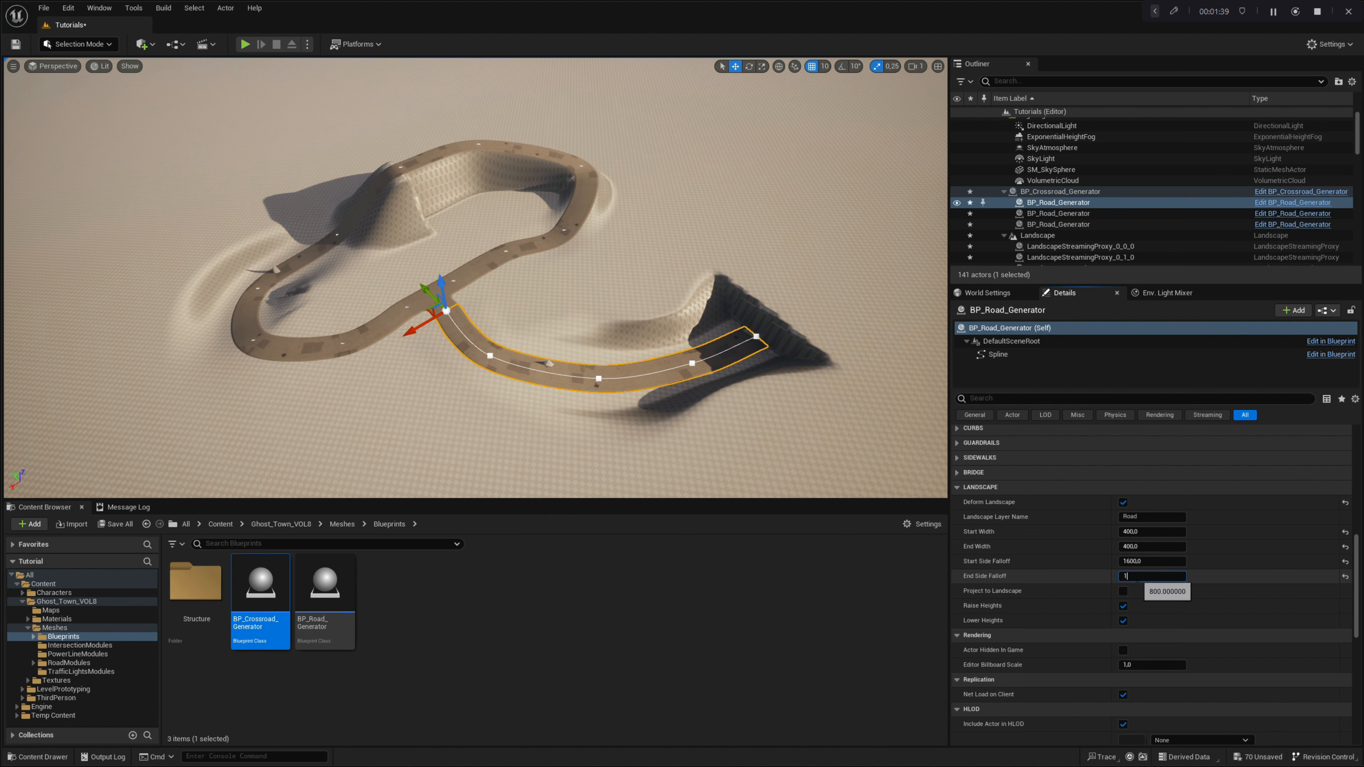
pyautogui.write('1600')
pyautogui.press('Return')
# Set the third branch's landscape Start Width to 800
pyautogui.click(1130, 531)
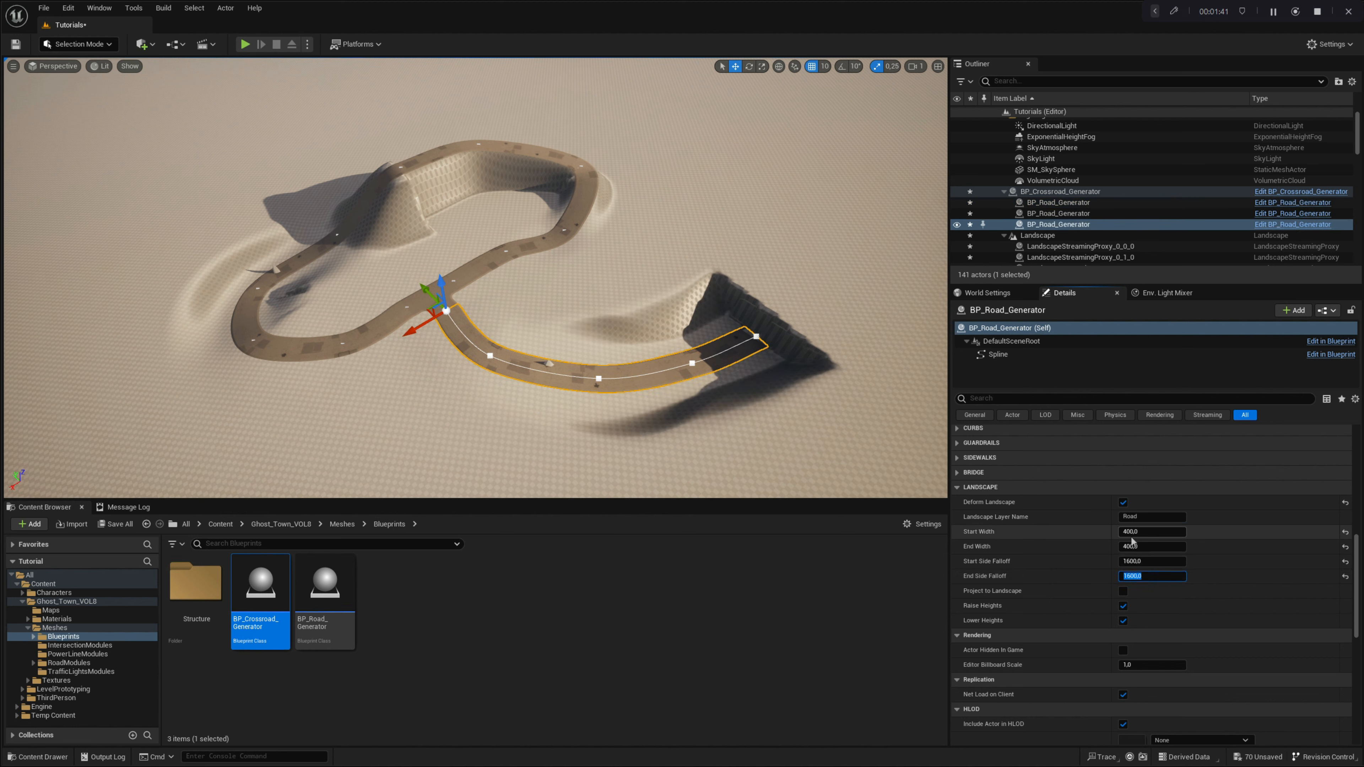
pyautogui.write('800')
pyautogui.press('Return')
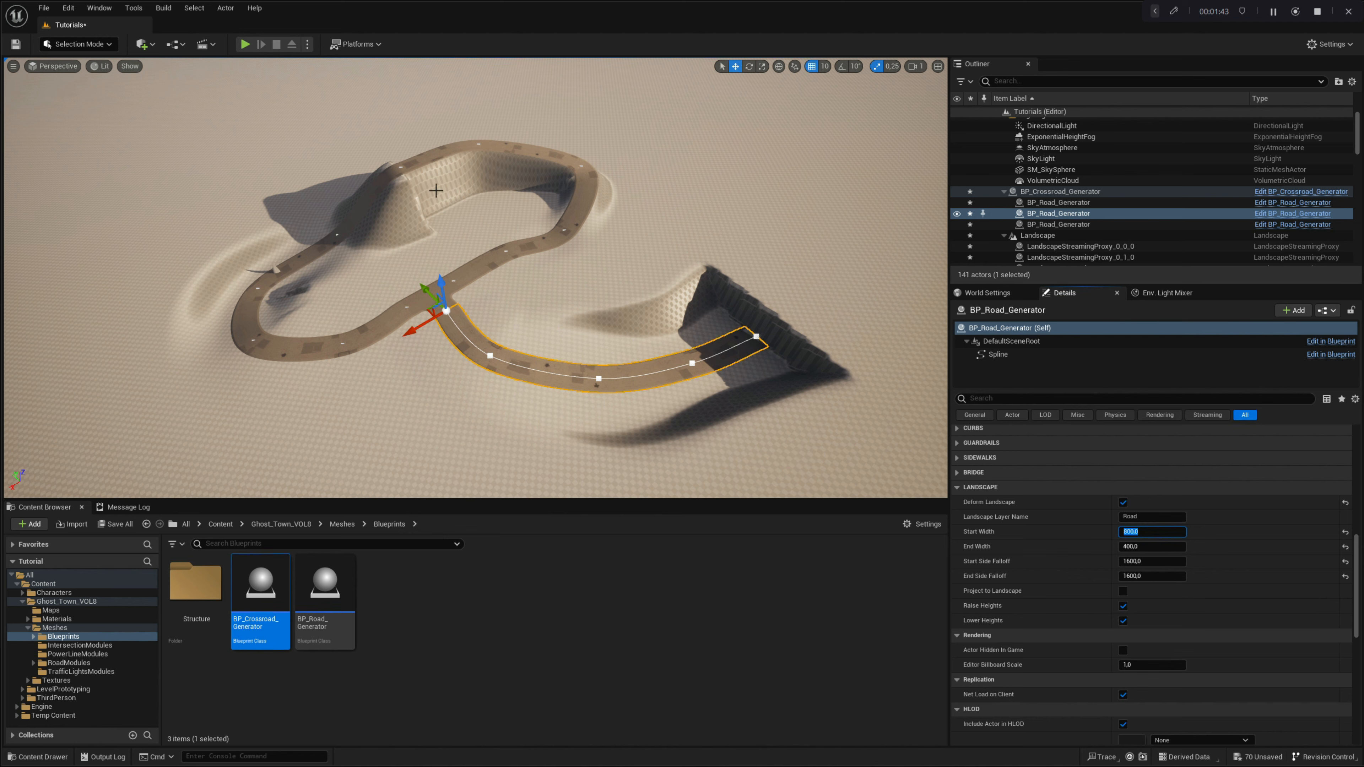
# Set the looping road branch's landscape Start Width to 400 and End Width to 600
pyautogui.click(492, 145)
pyautogui.moveTo(657, 360); pyautogui.dragTo(658, 359, button='right')
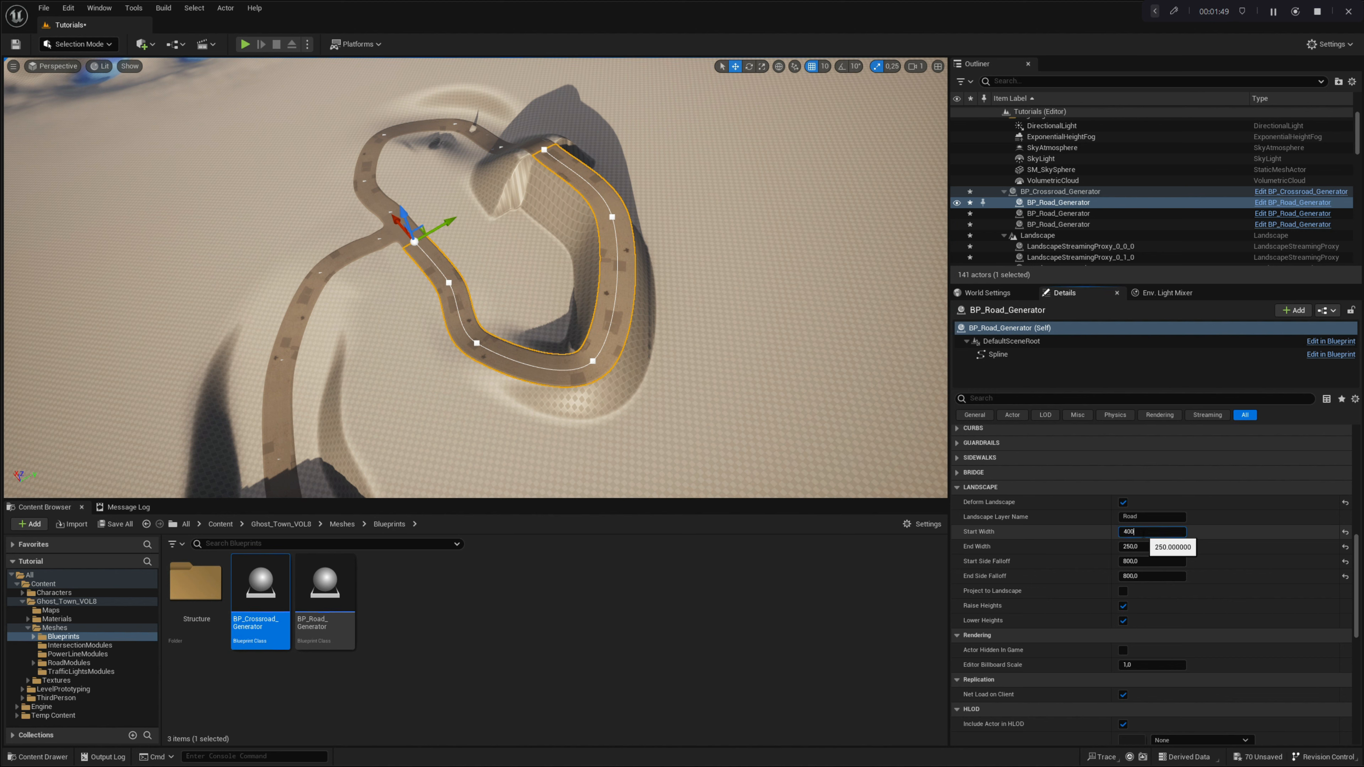
pyautogui.press('Return')
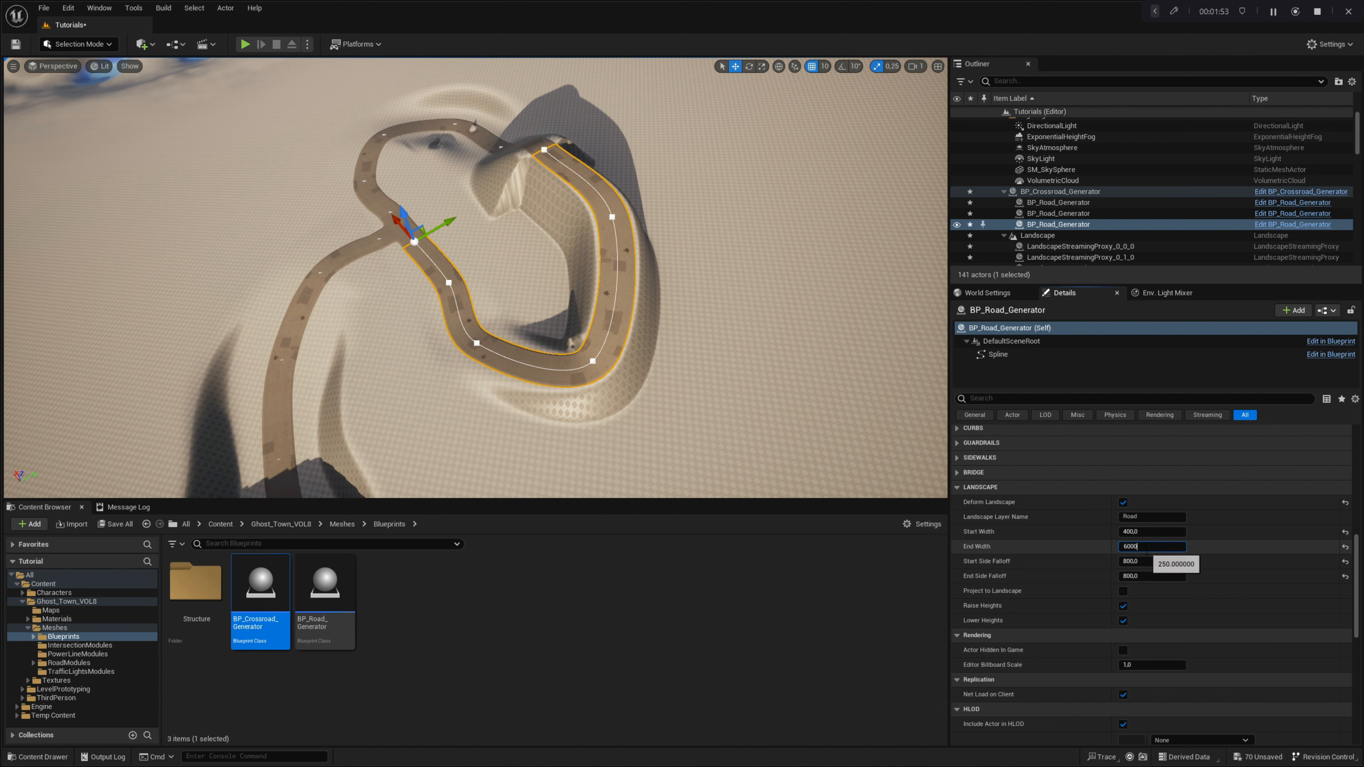
pyautogui.press('Return')
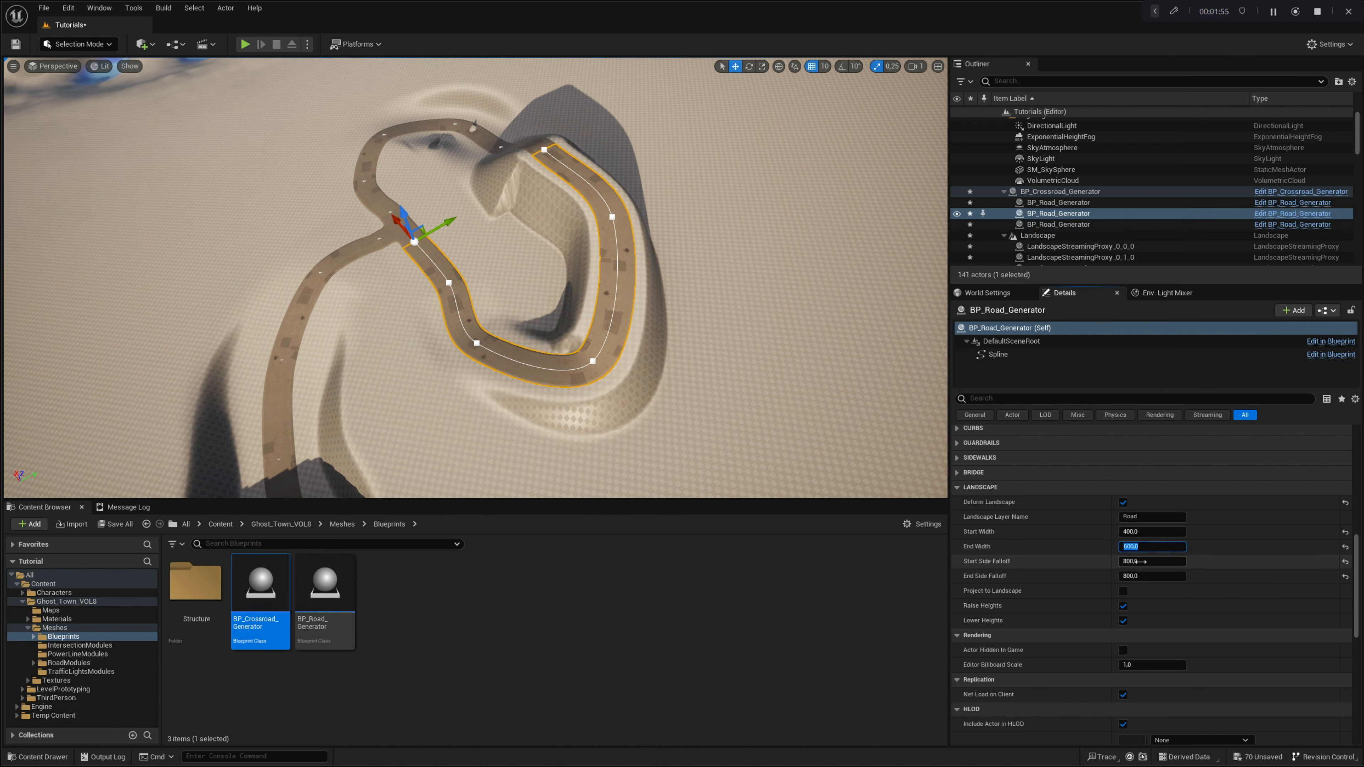
# Set the looping road branch's Start Side Falloff to 1500
pyautogui.click(1142, 563)
pyautogui.write('1500')
pyautogui.press('Return')
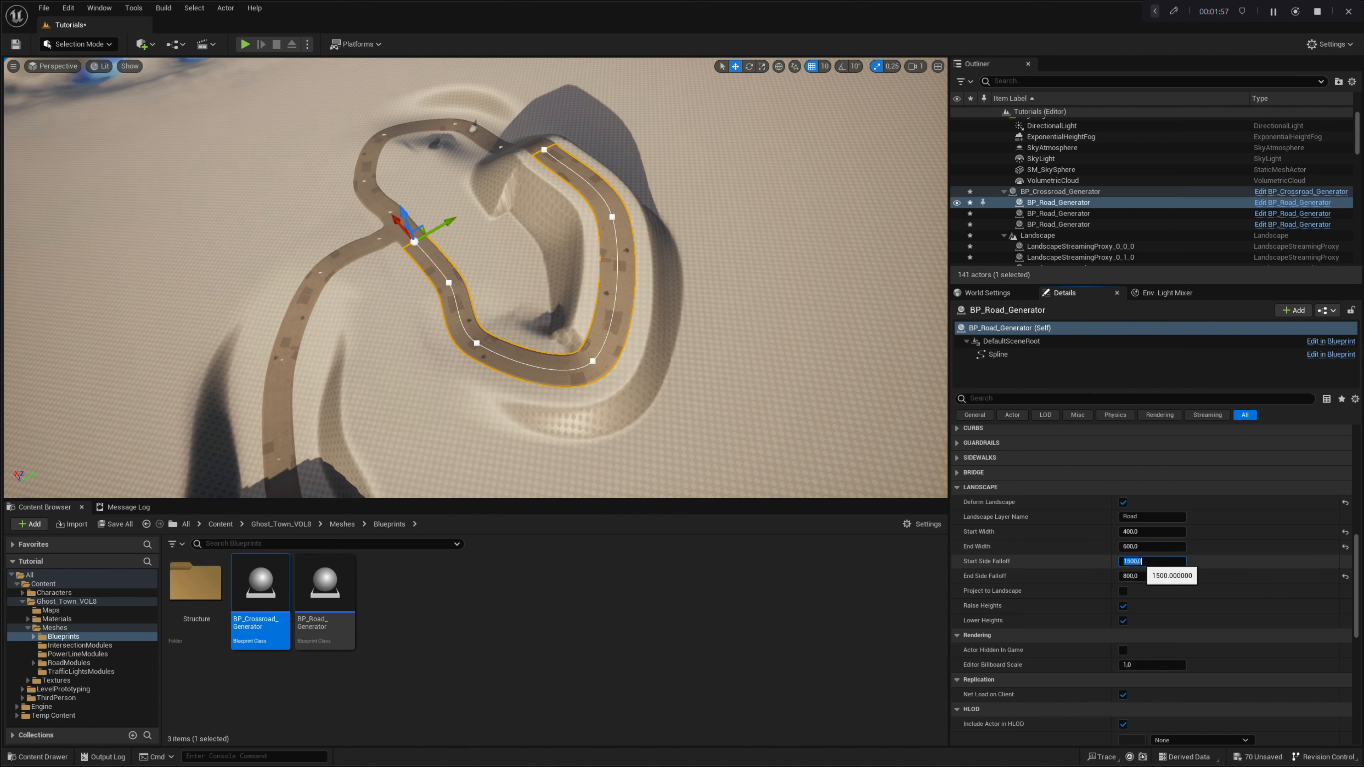
# Place a new BP_Crossroad_Generator on the sculpted dunes and set its crossroad type to X Crossroad
pyautogui.moveTo(592, 306); pyautogui.dragTo(445, 356, button='right')
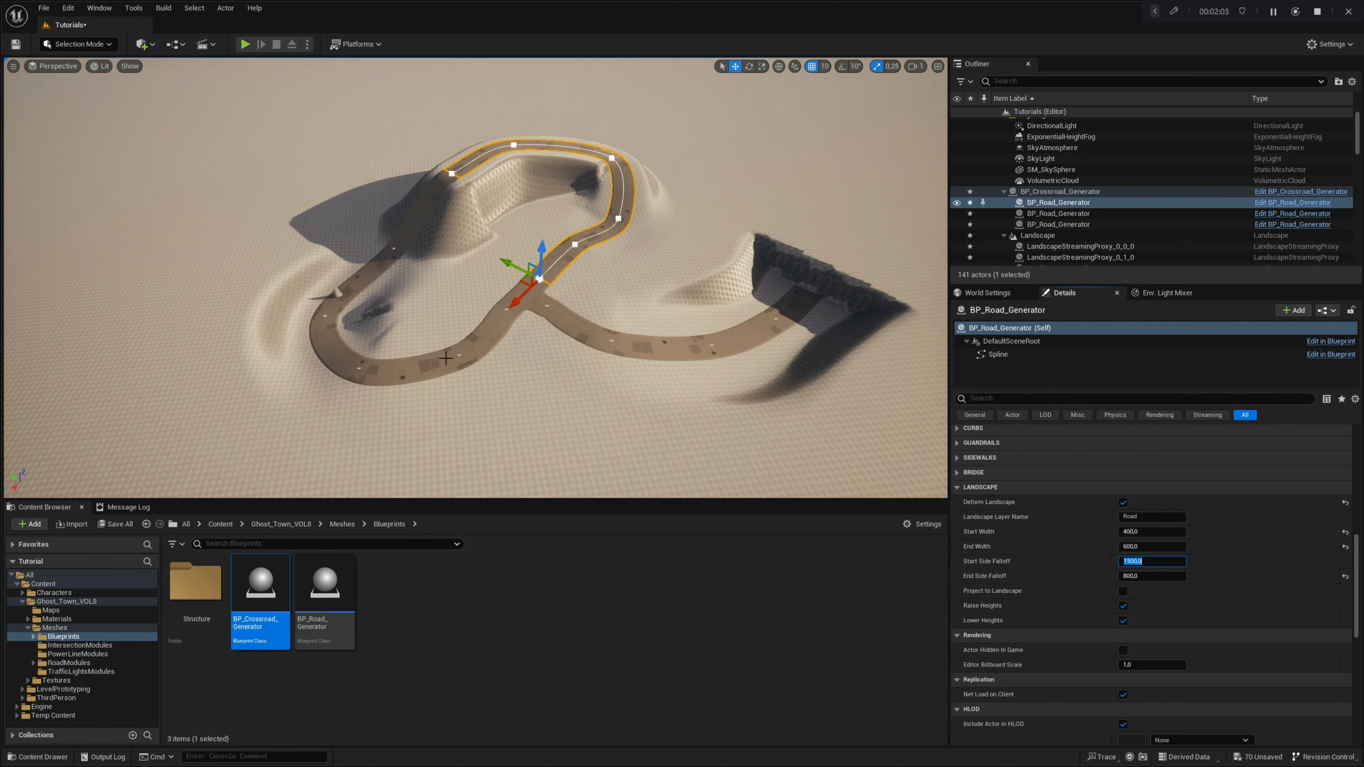
pyautogui.moveTo(445, 319); pyautogui.dragTo(440, 297, button='right')
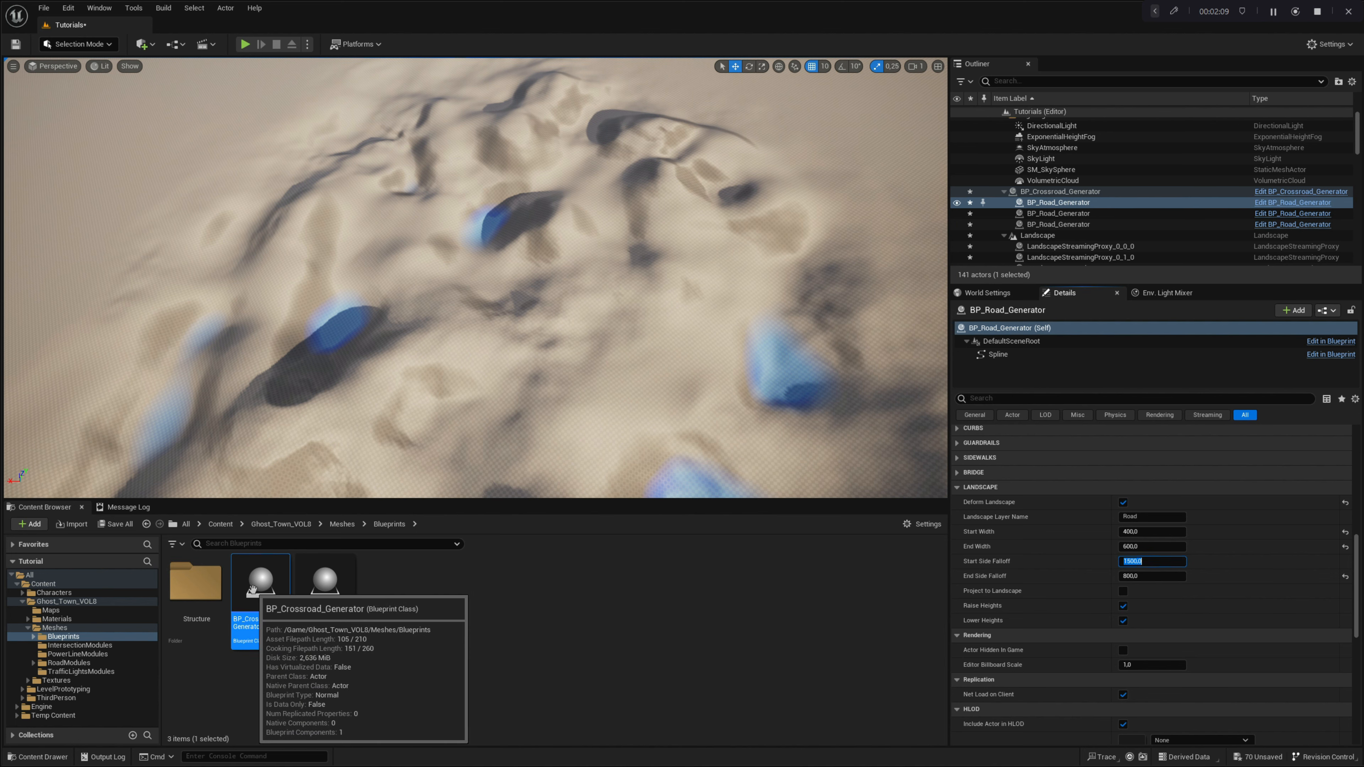
pyautogui.moveTo(256, 574); pyautogui.dragTo(496, 247)
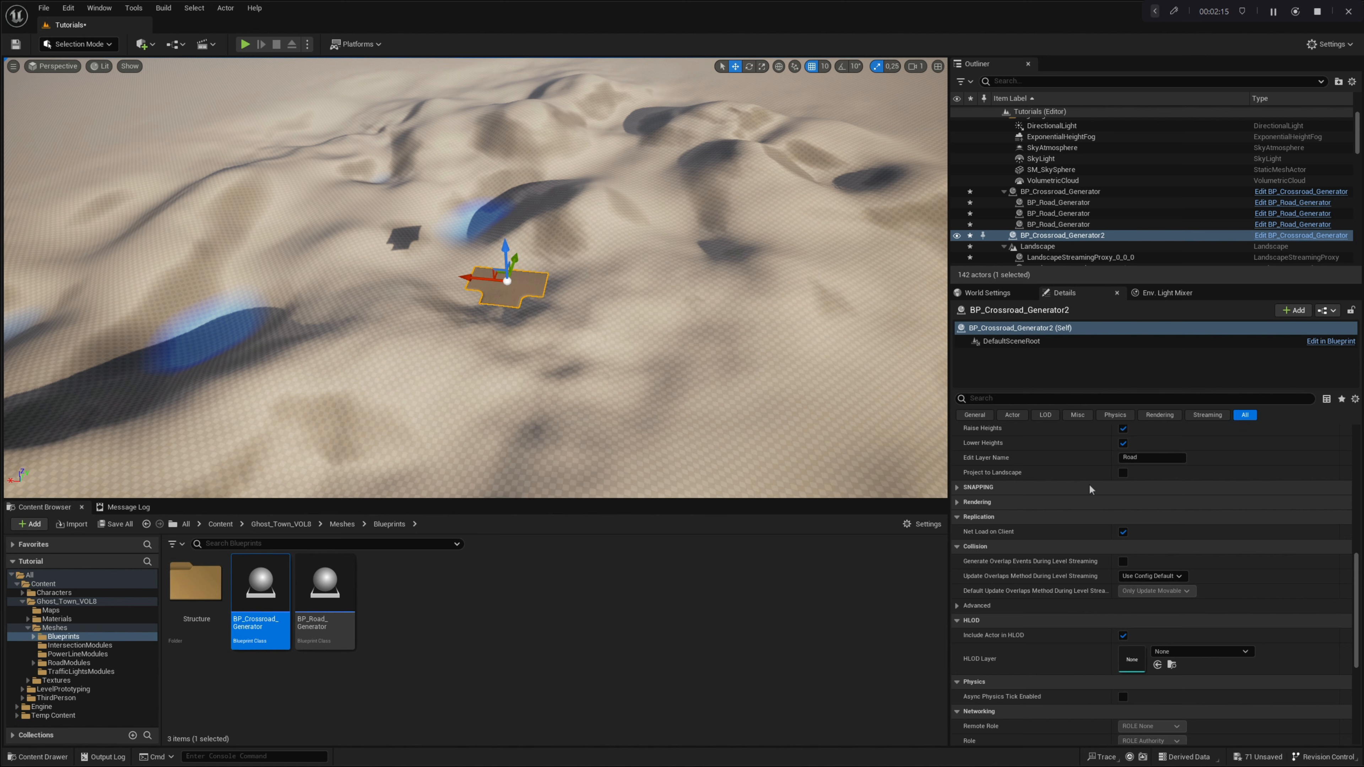
pyautogui.scroll(10, 1090, 488)
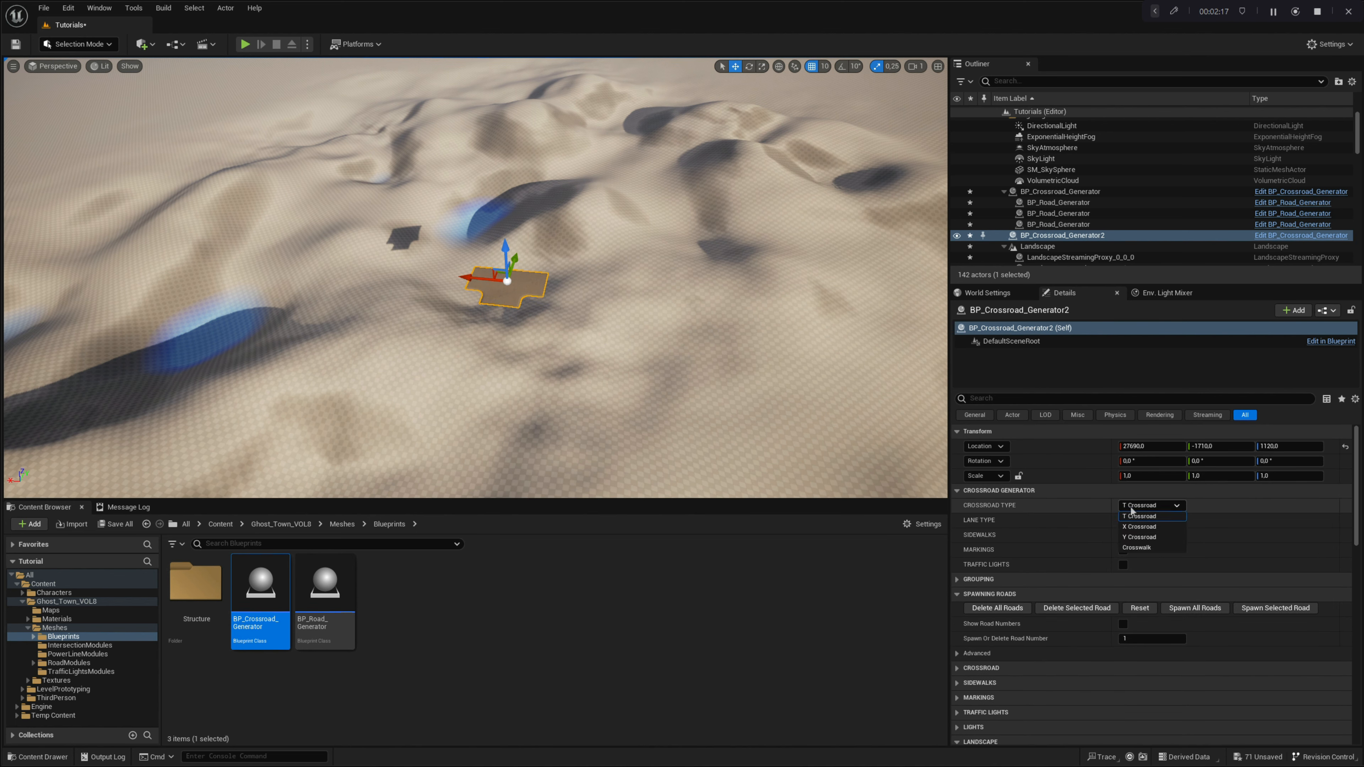
pyautogui.click(1138, 526)
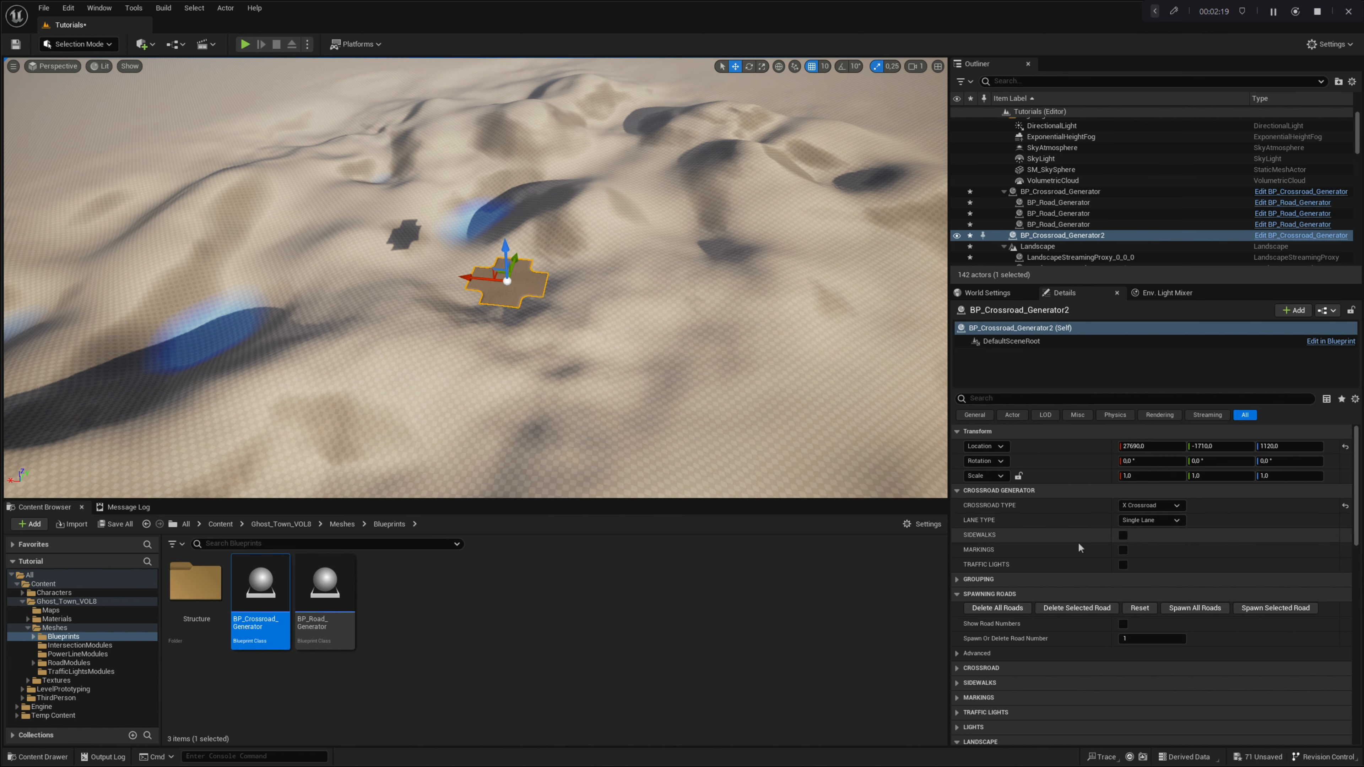
# Enable Project to Landscape for the new crossroad and move it across the dunes to a spot beside the small mound
pyautogui.scroll(-10, 1078, 542)
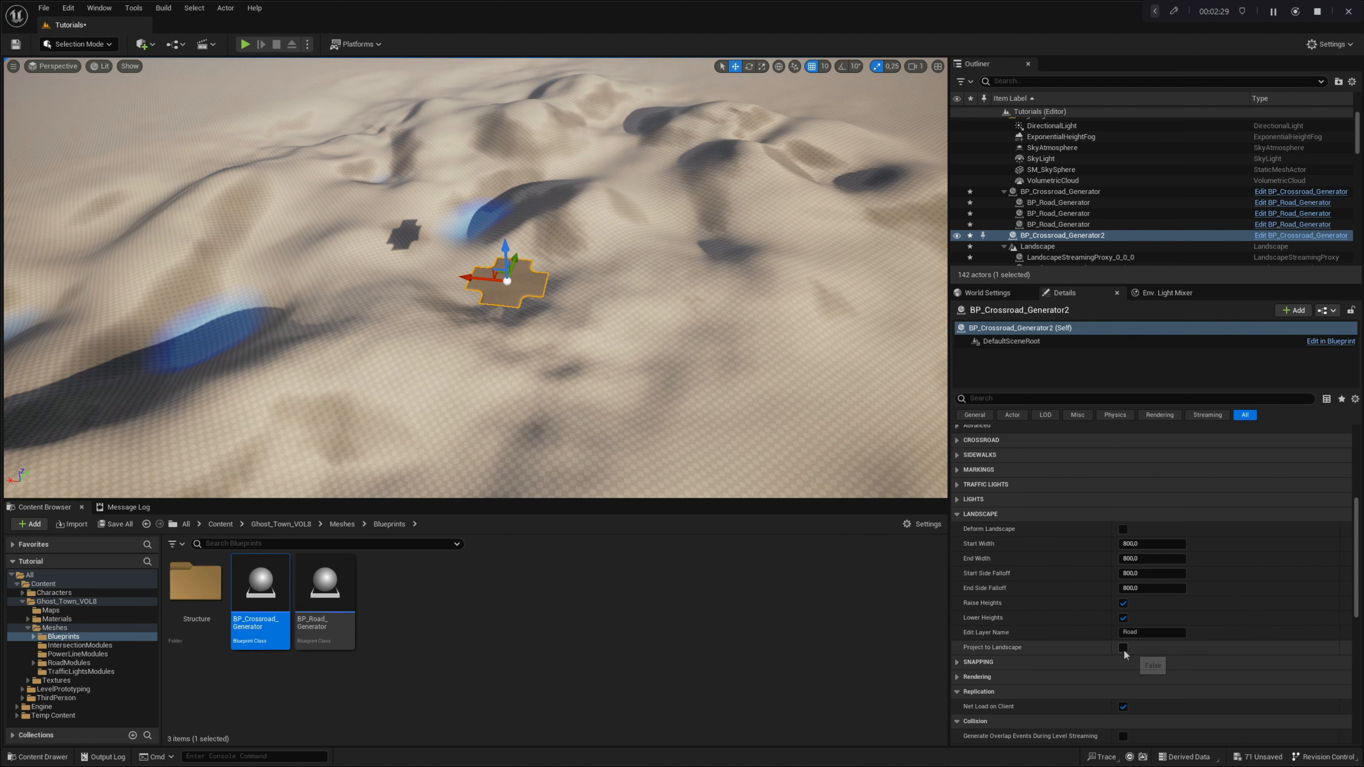
pyautogui.click(1122, 647)
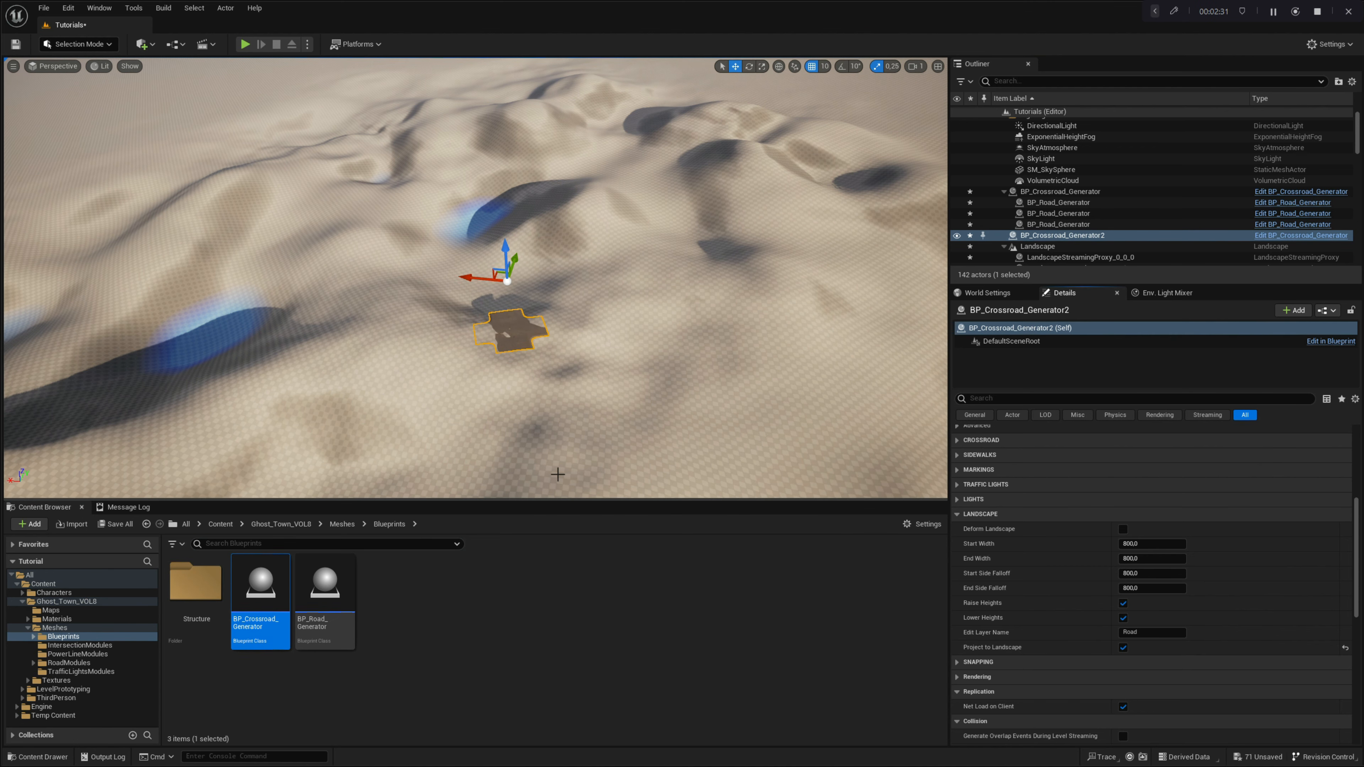
pyautogui.moveTo(537, 383); pyautogui.dragTo(525, 411, button='right')
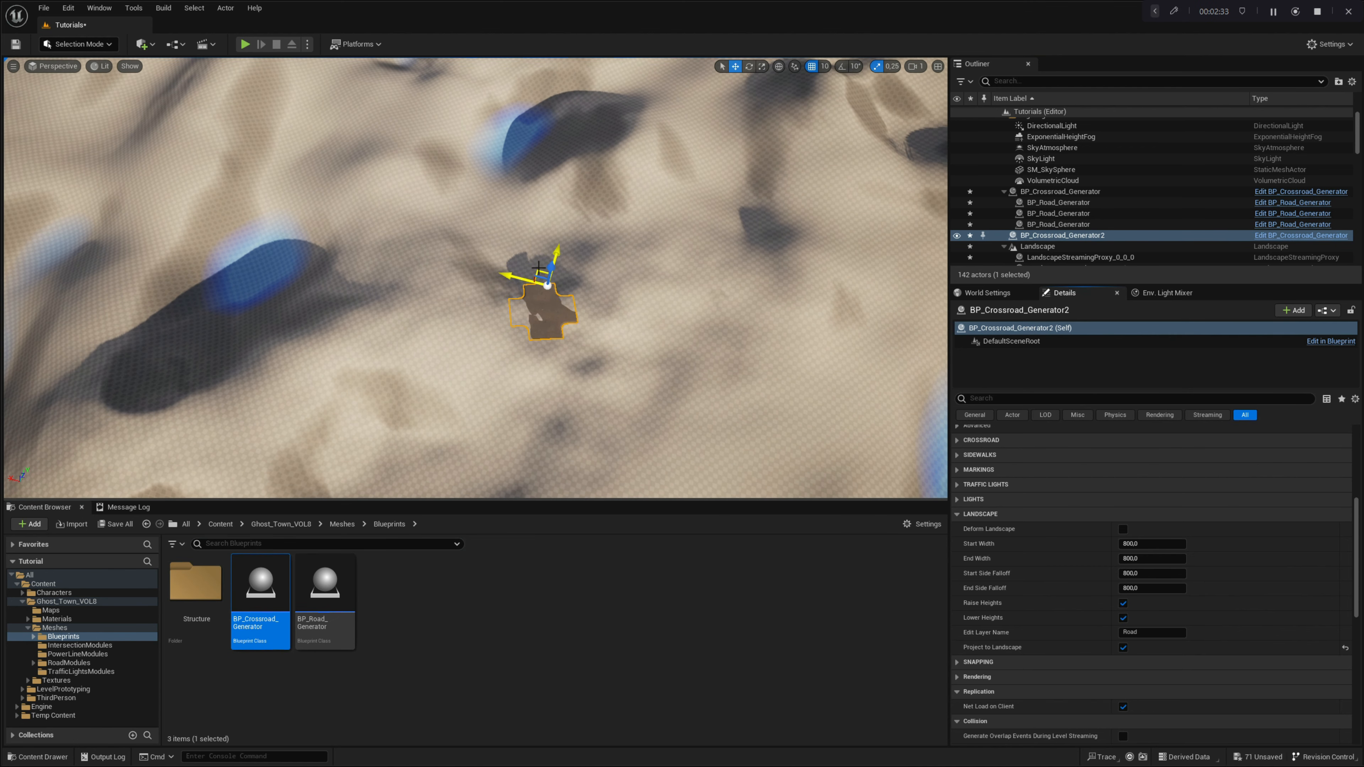
pyautogui.moveTo(539, 271); pyautogui.dragTo(451, 259)
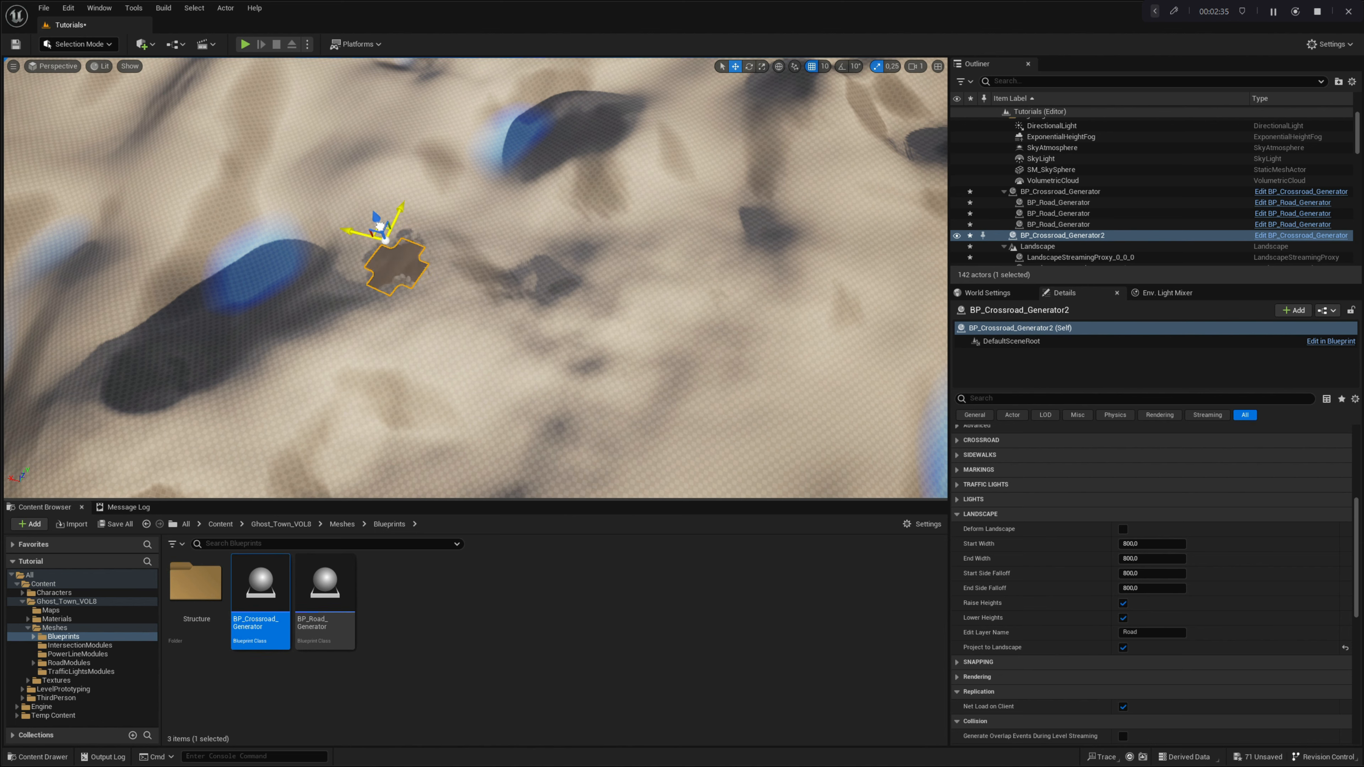
pyautogui.moveTo(380, 225); pyautogui.dragTo(585, 215)
pyautogui.moveTo(564, 253); pyautogui.dragTo(567, 288, button='right')
pyautogui.moveTo(567, 288); pyautogui.dragTo(557, 320)
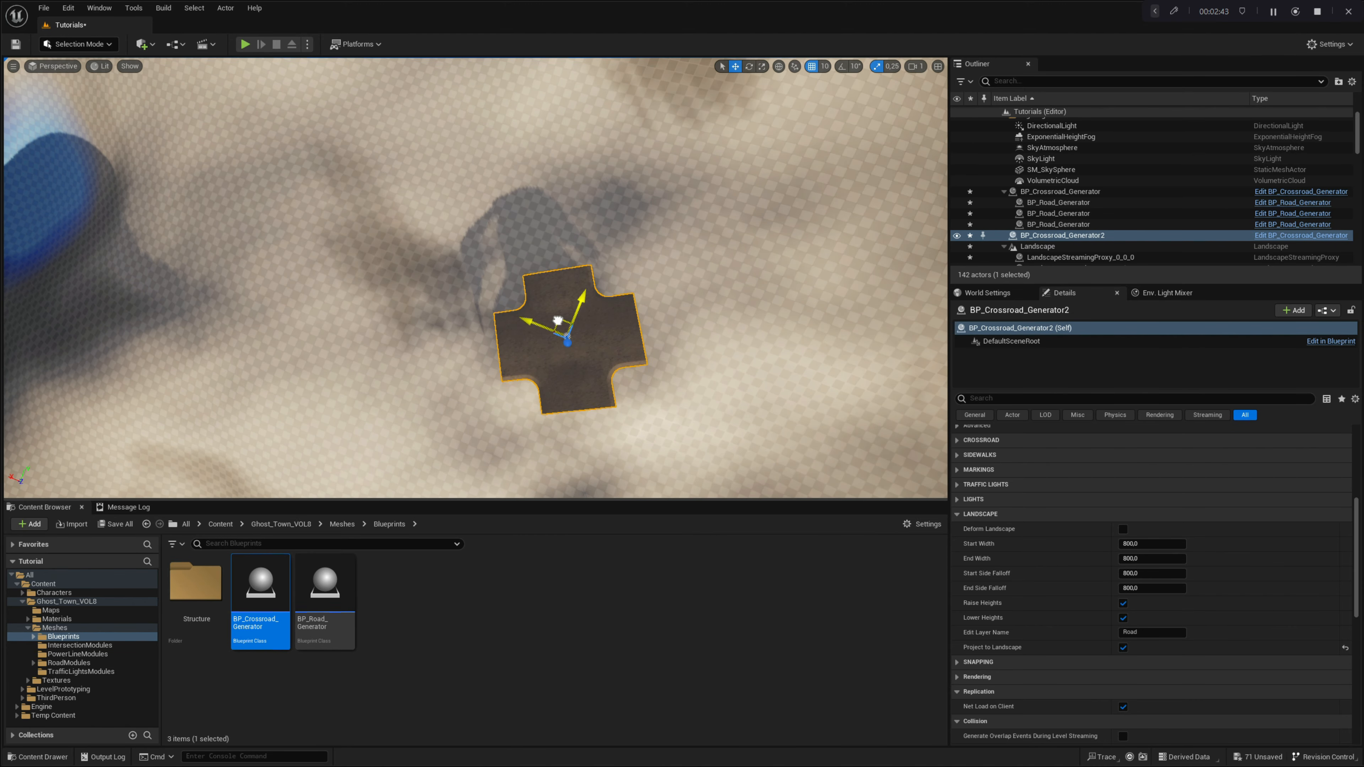
# Turn off Project to Landscape for the new crossroad and switch Deform Landscape on and off again
pyautogui.moveTo(476, 335); pyautogui.dragTo(476, 306, button='right')
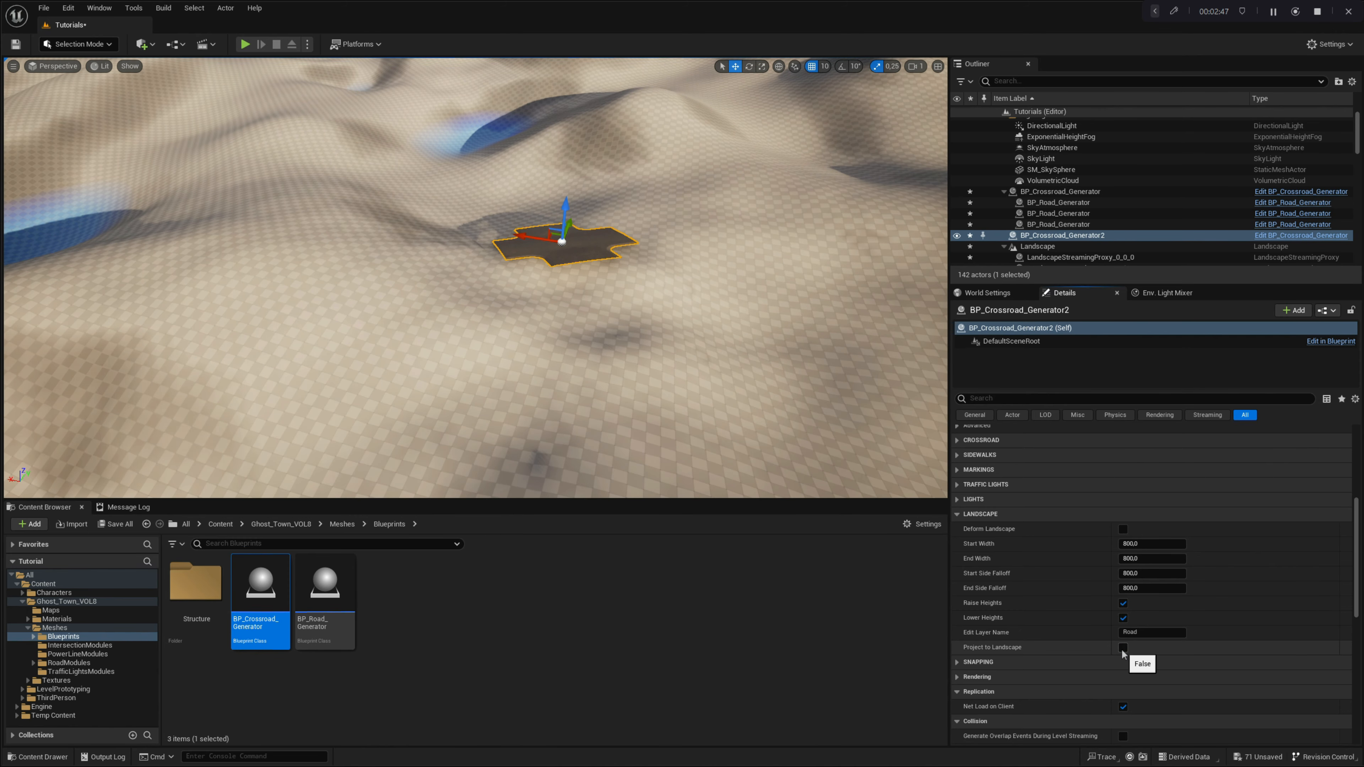
pyautogui.click(1122, 528)
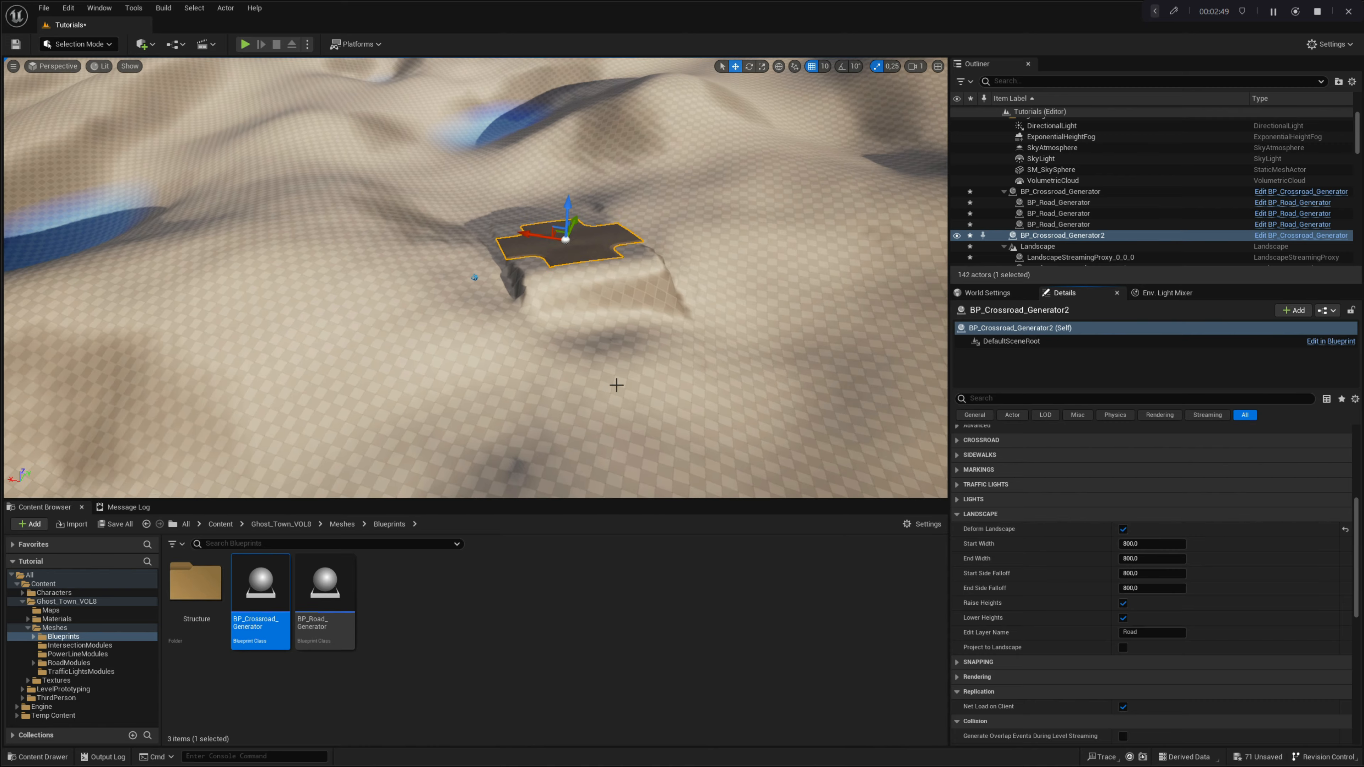
pyautogui.moveTo(616, 385); pyautogui.dragTo(553, 387, button='right')
pyautogui.keyDown('alt'); pyautogui.moveTo(724, 438); pyautogui.dragTo(753, 421); pyautogui.keyUp('alt')
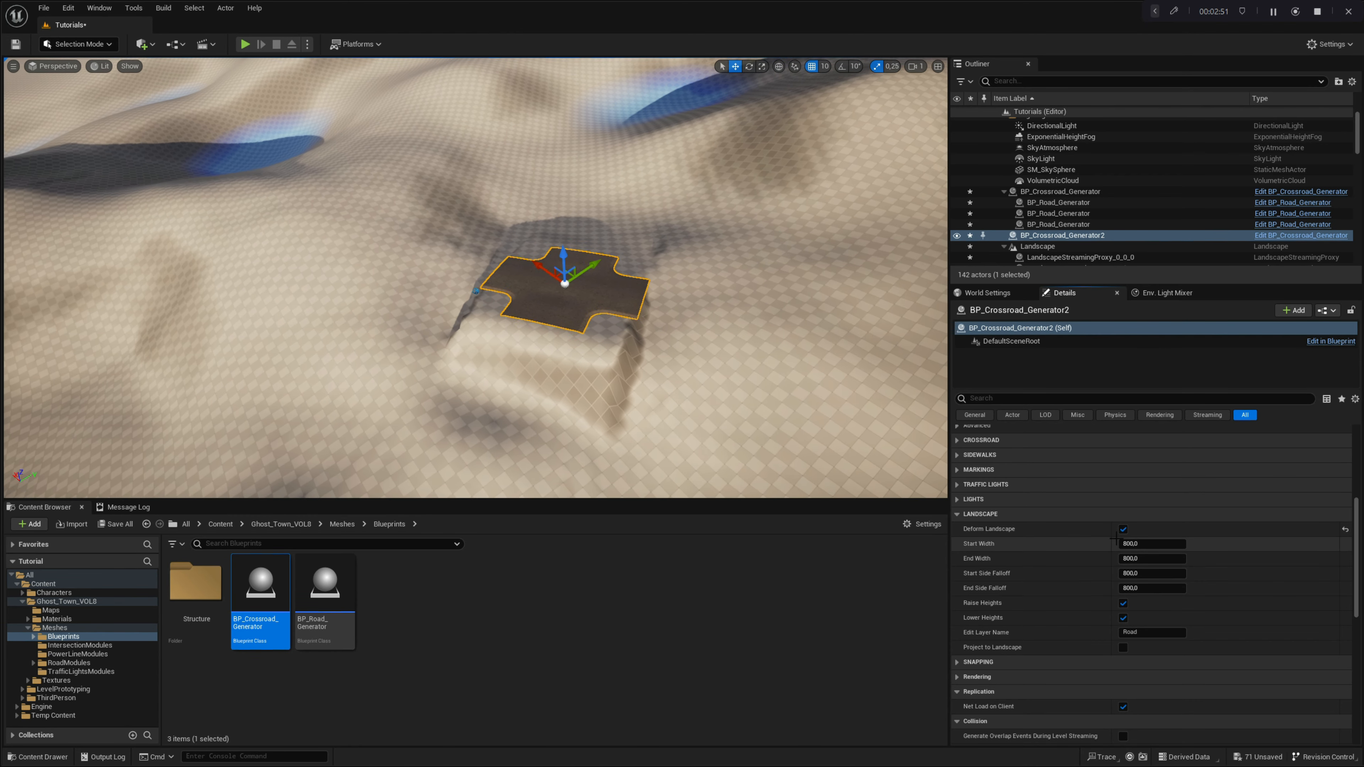
pyautogui.click(1122, 529)
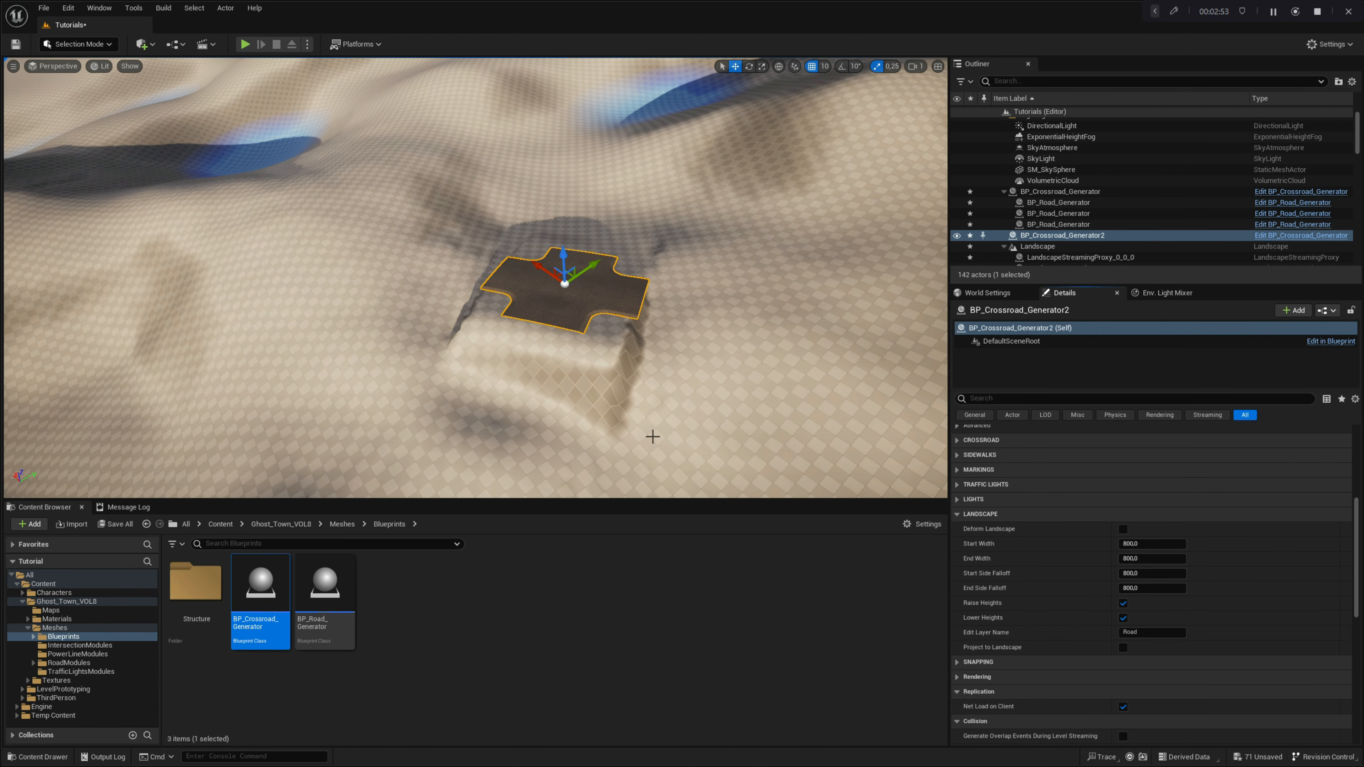
# Spawn all road branches from the new X crossroad
pyautogui.scroll(1, 1038, 526)
pyautogui.keyDown('alt'); pyautogui.moveTo(607, 436); pyautogui.dragTo(491, 428); pyautogui.keyUp('alt')
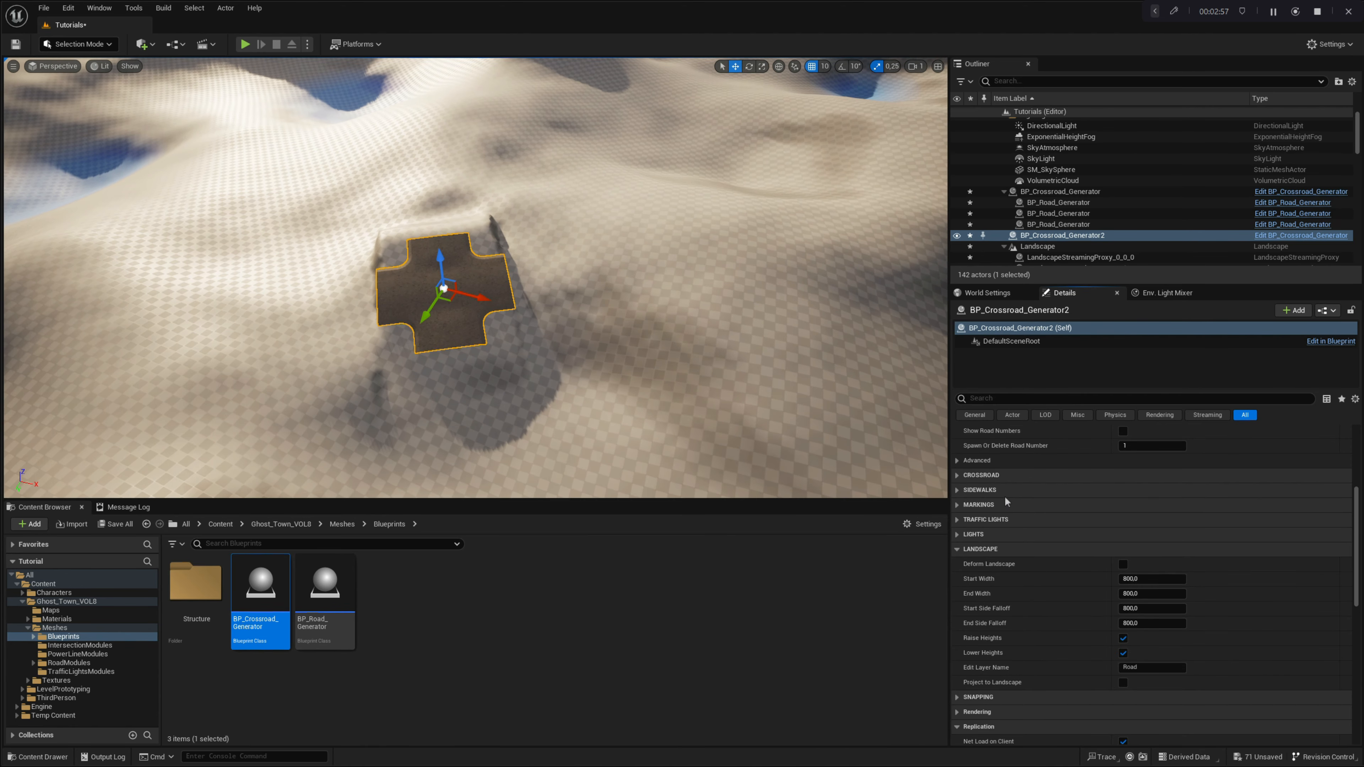
pyautogui.scroll(3, 954, 519)
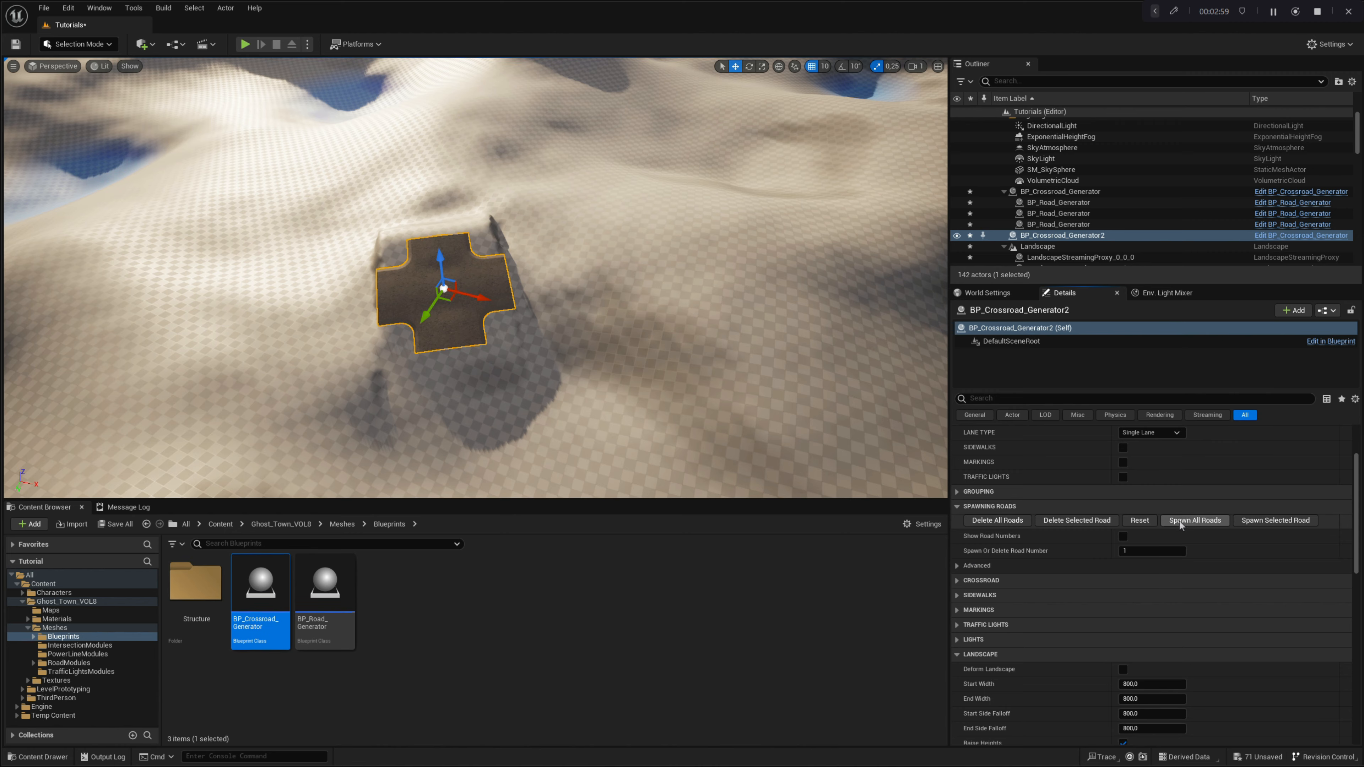
pyautogui.click(1181, 521)
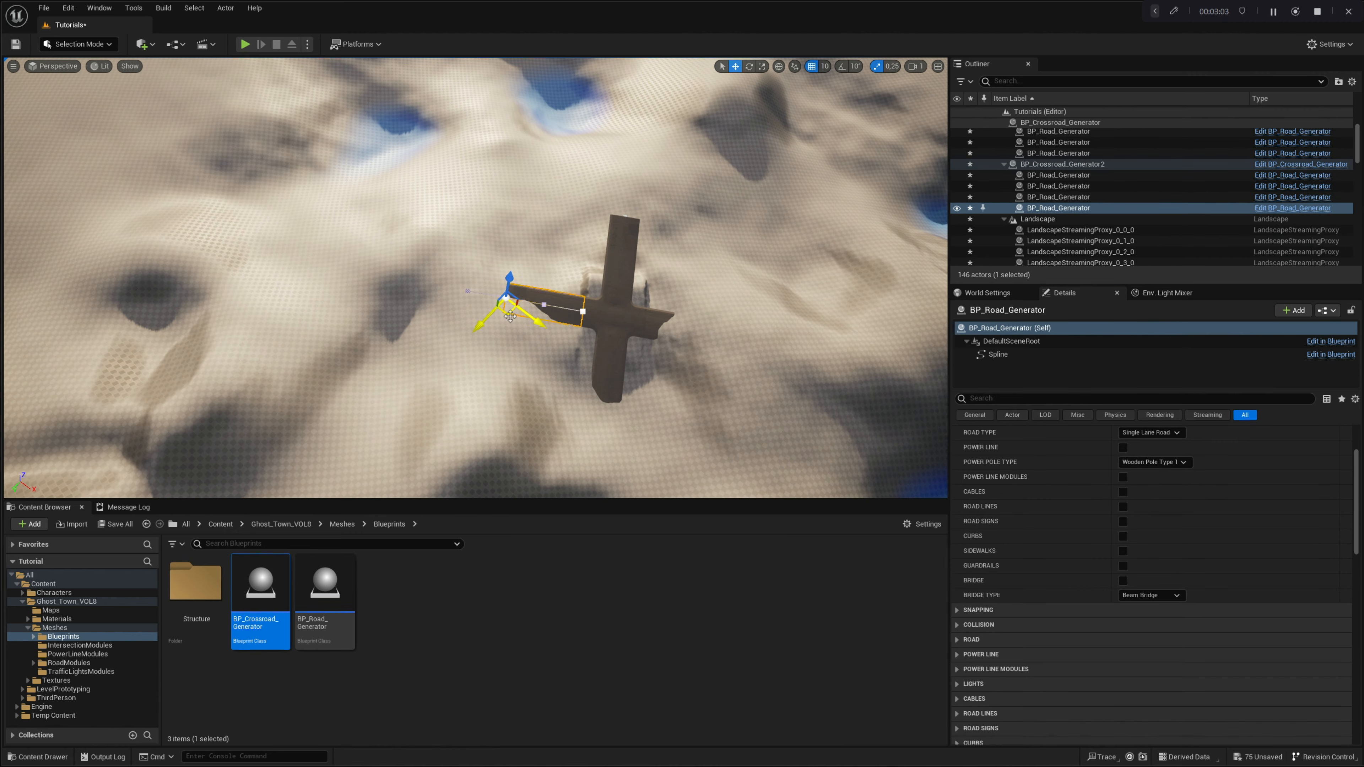
# Extend the X crossroad's spawned road branches outward across the dunes by pulling new spline points from their ends
pyautogui.click(333, 250)
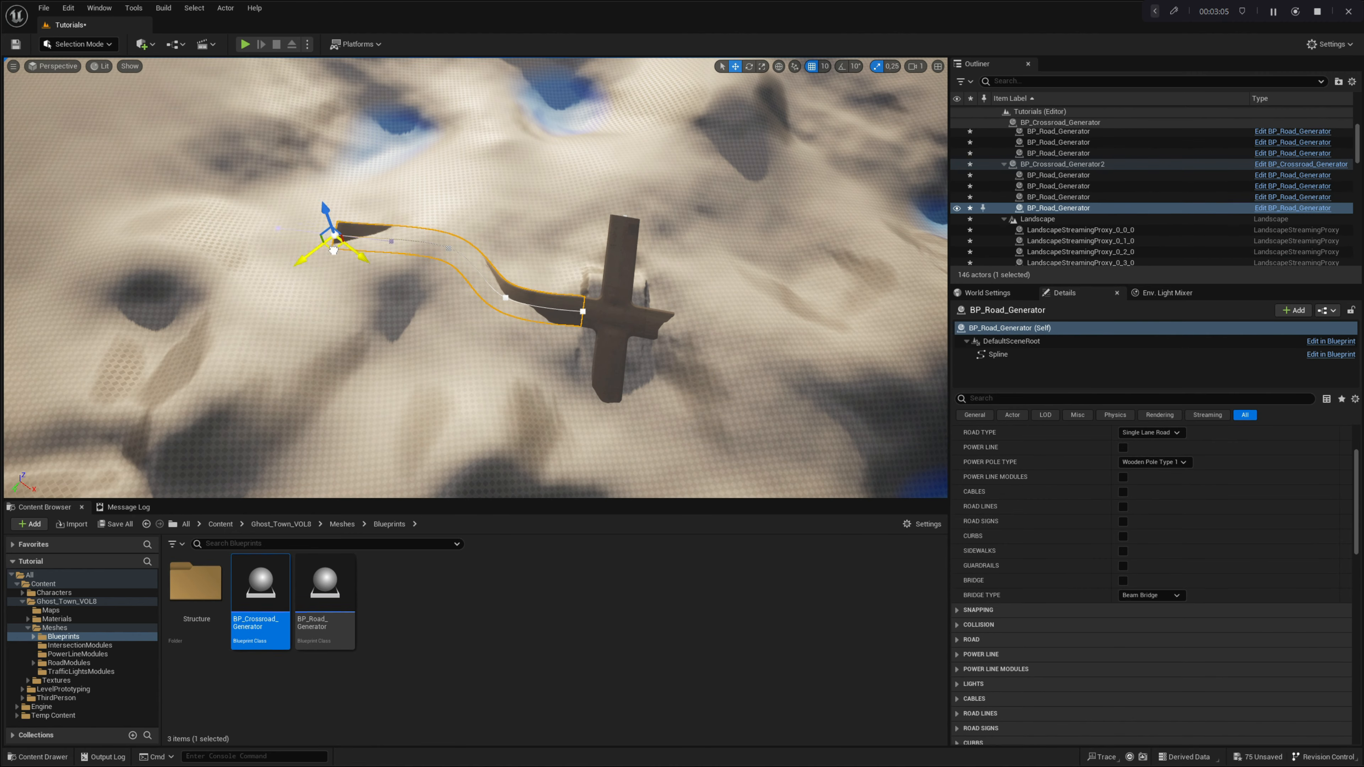
pyautogui.moveTo(333, 249); pyautogui.dragTo(189, 250)
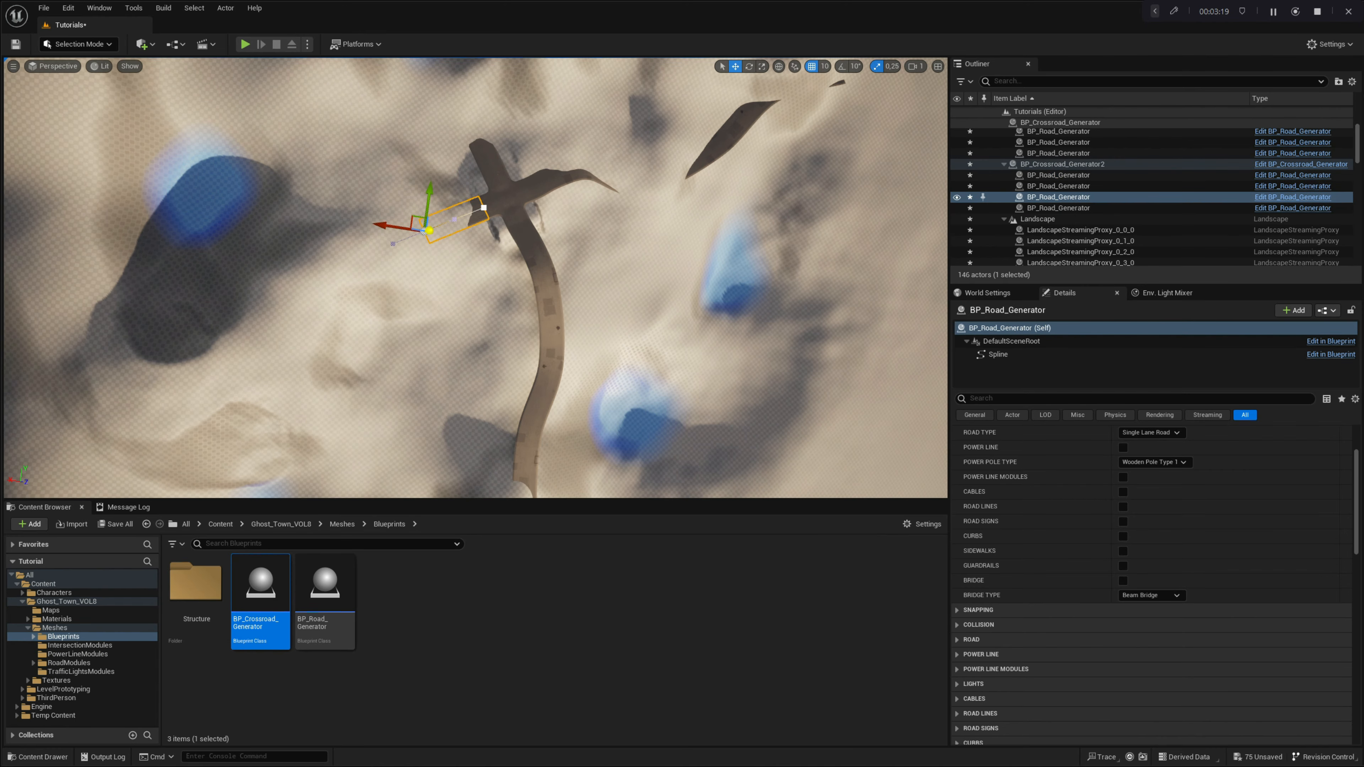
pyautogui.click(347, 220)
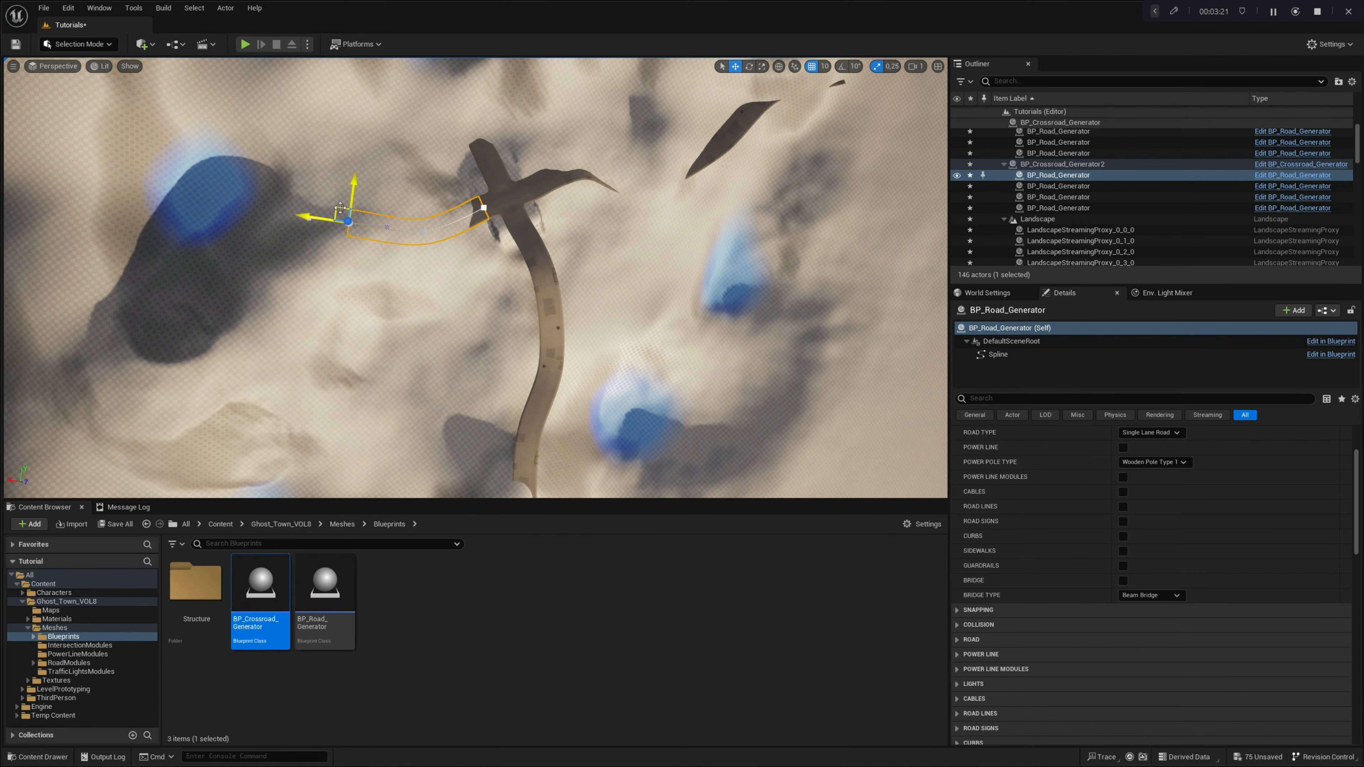
pyautogui.moveTo(340, 208); pyautogui.dragTo(94, 225)
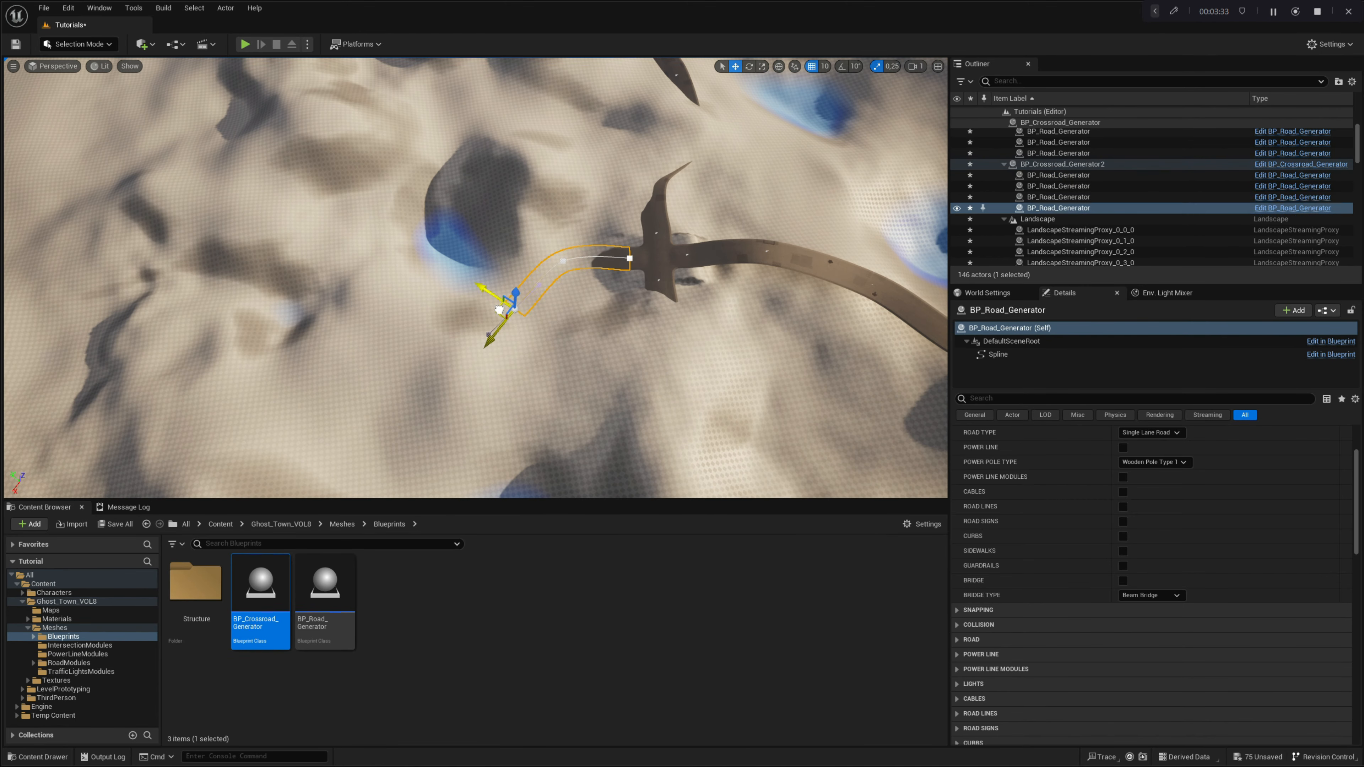
pyautogui.moveTo(493, 305); pyautogui.dragTo(242, 277)
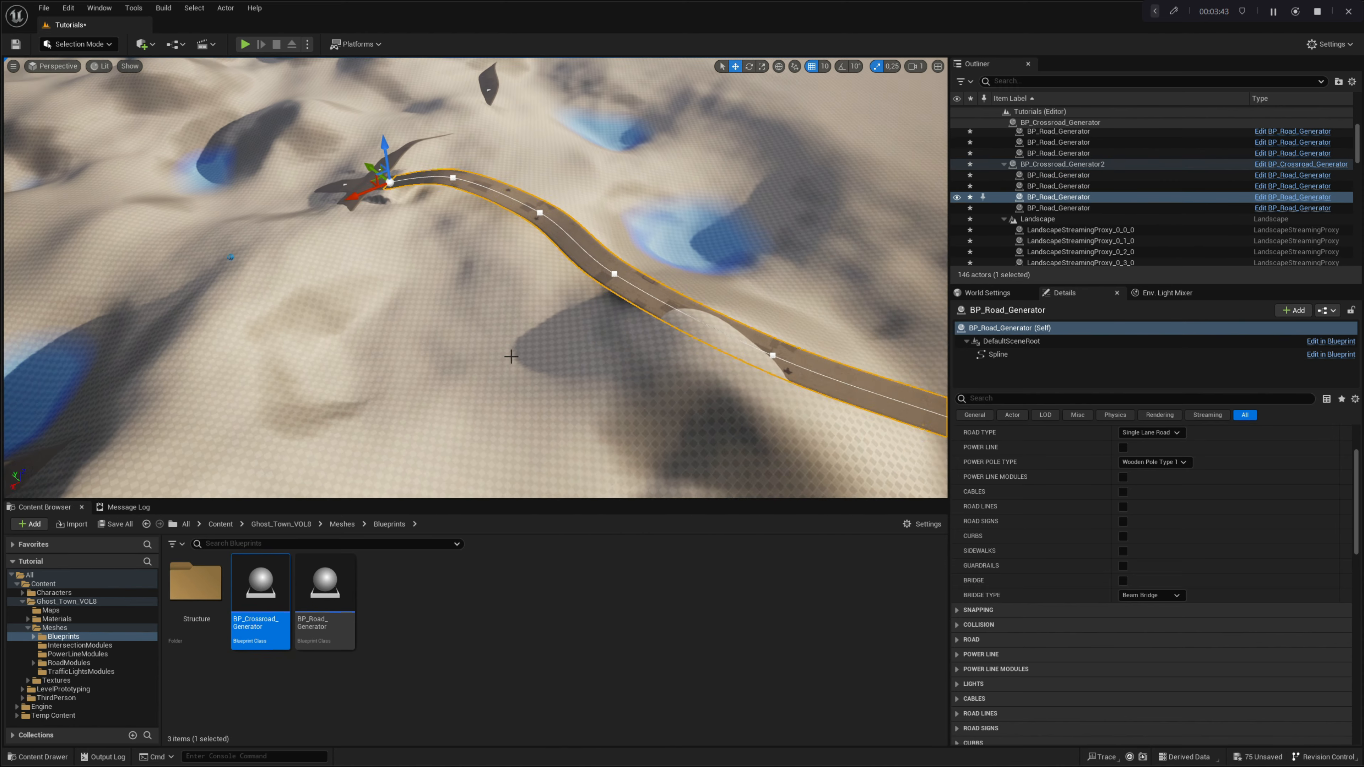
# Enable Project to Landscape for the crossroad's road branches in their landscape settings
pyautogui.scroll(-5, 1092, 625)
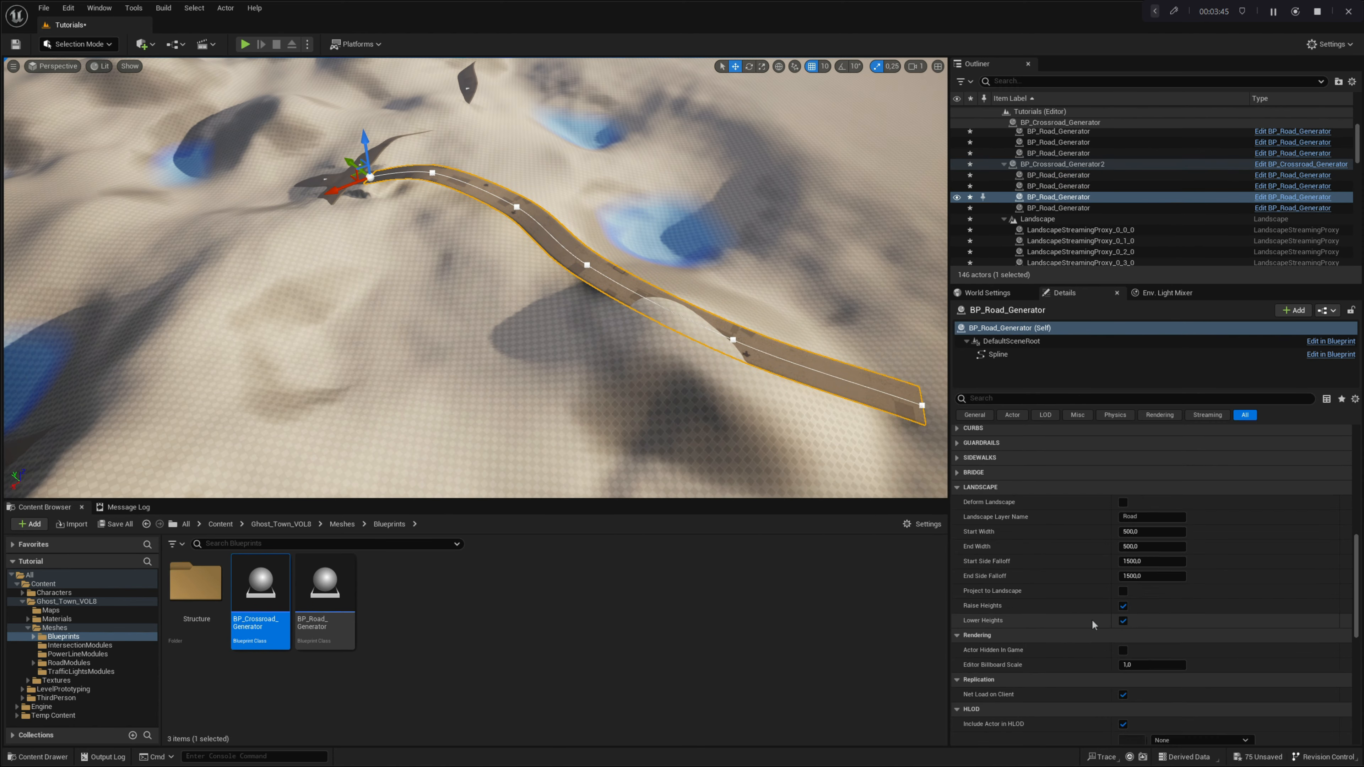
pyautogui.scroll(-2, 1093, 624)
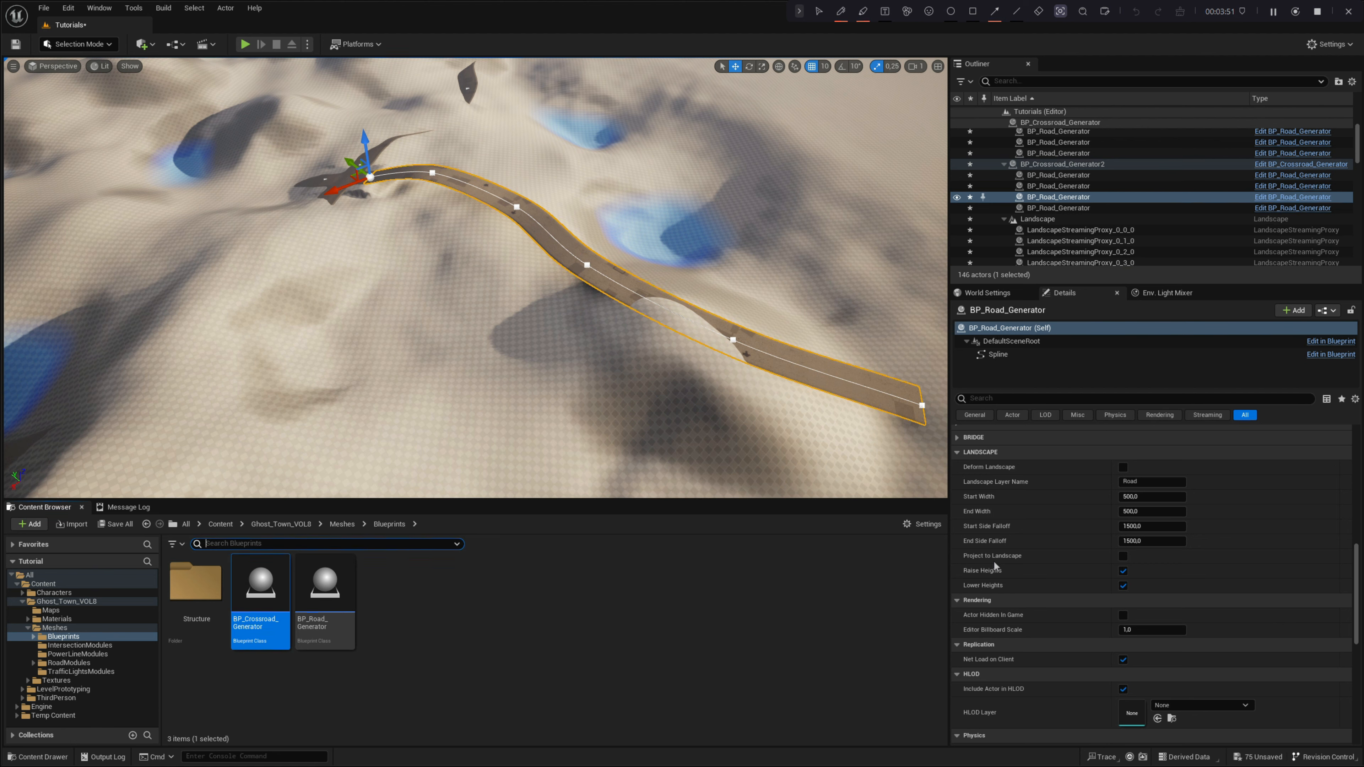
pyautogui.click(1122, 555)
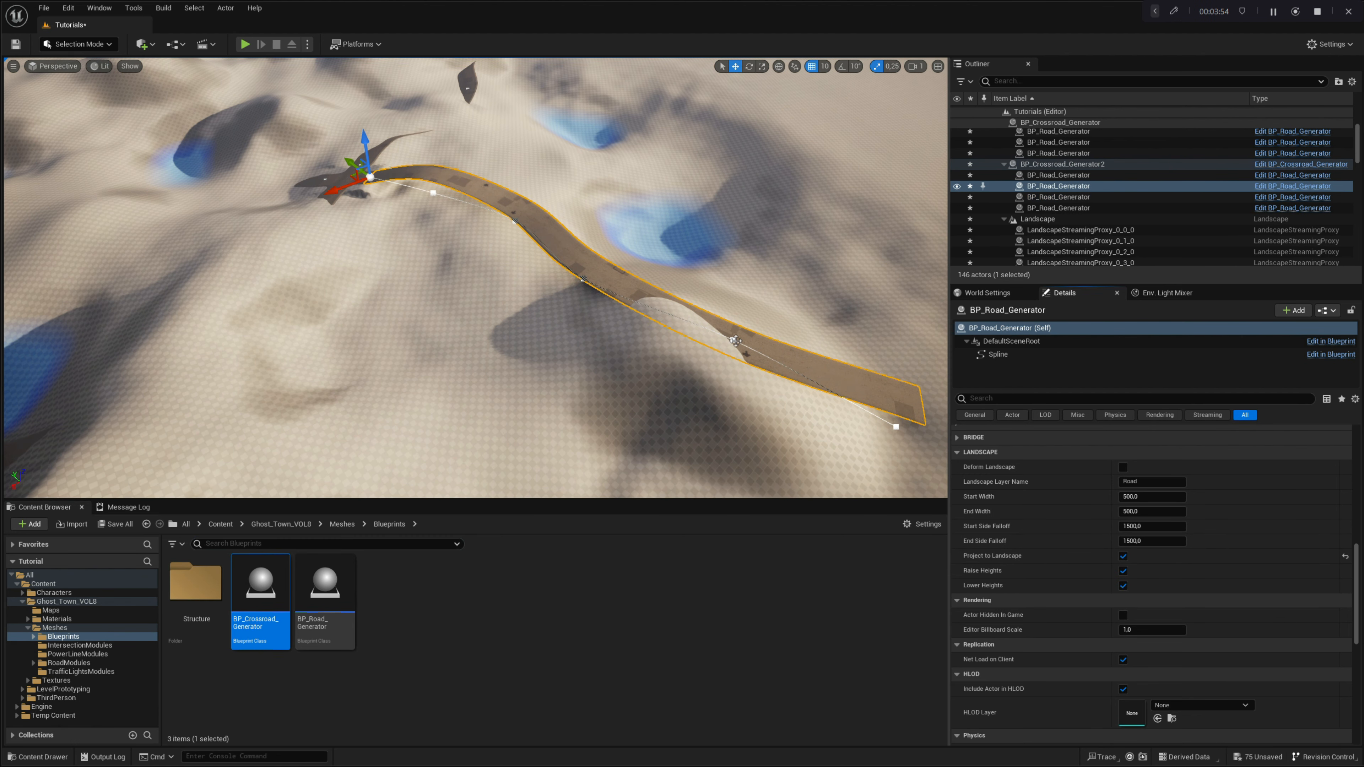
pyautogui.moveTo(734, 340); pyautogui.dragTo(678, 362, button='right')
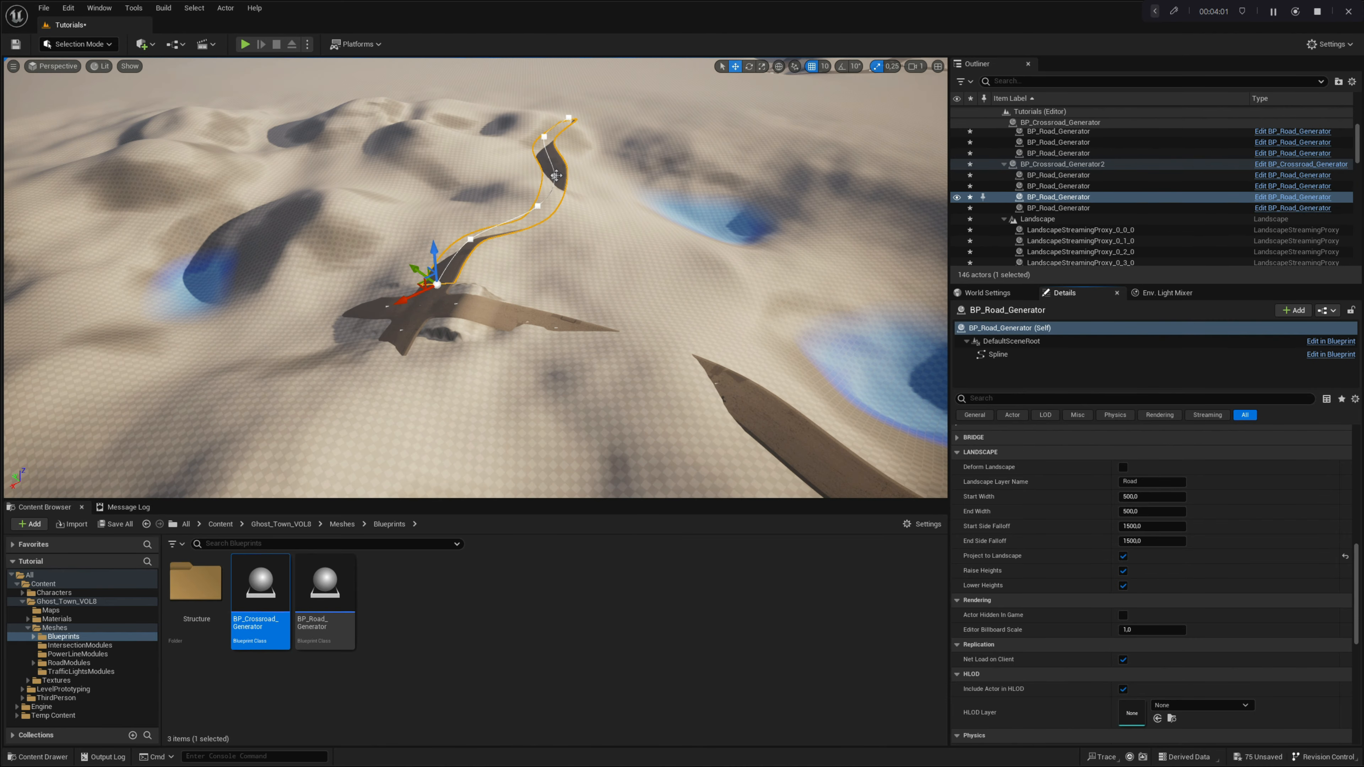
# Reshape the projected road branches by inserting spline points along them and extending their far ends over the dunes
pyautogui.click(556, 176)
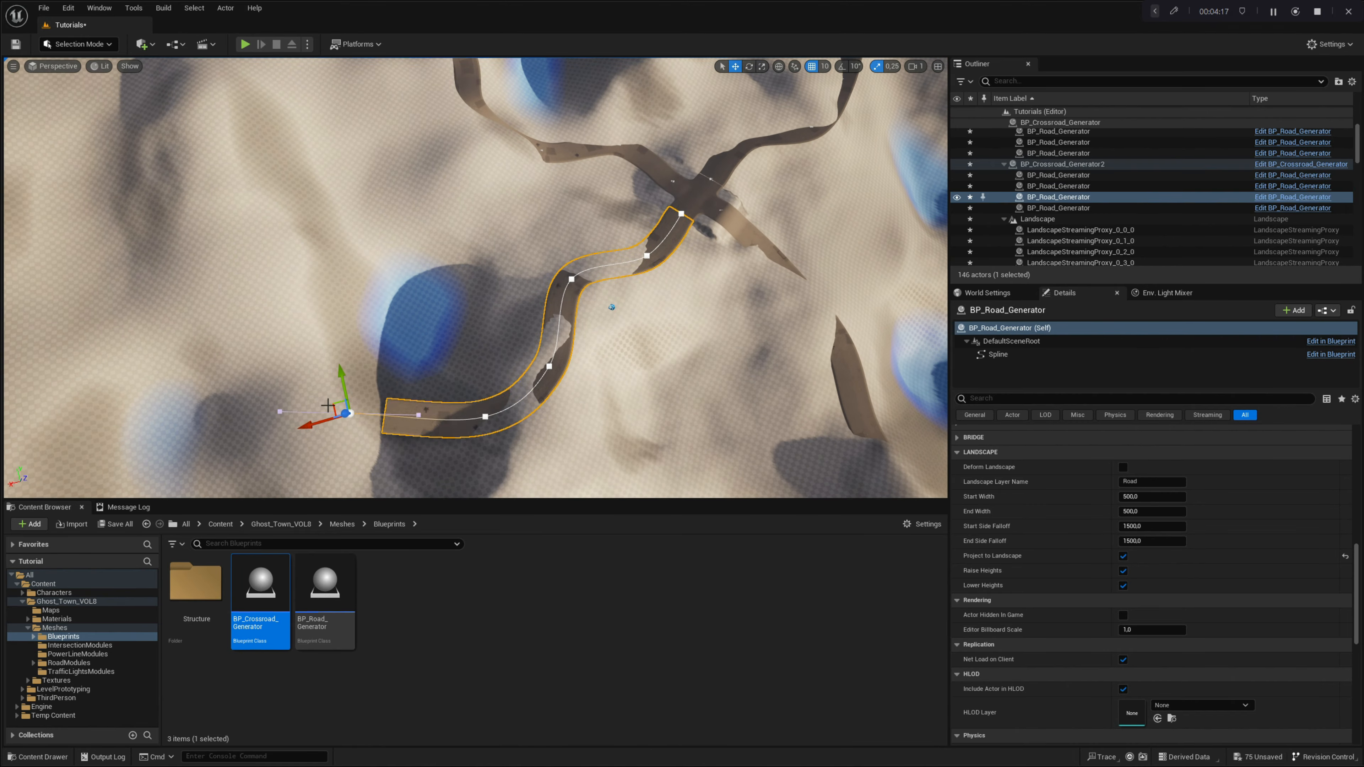
pyautogui.moveTo(327, 405); pyautogui.dragTo(344, 212)
pyautogui.rightClick(624, 263)
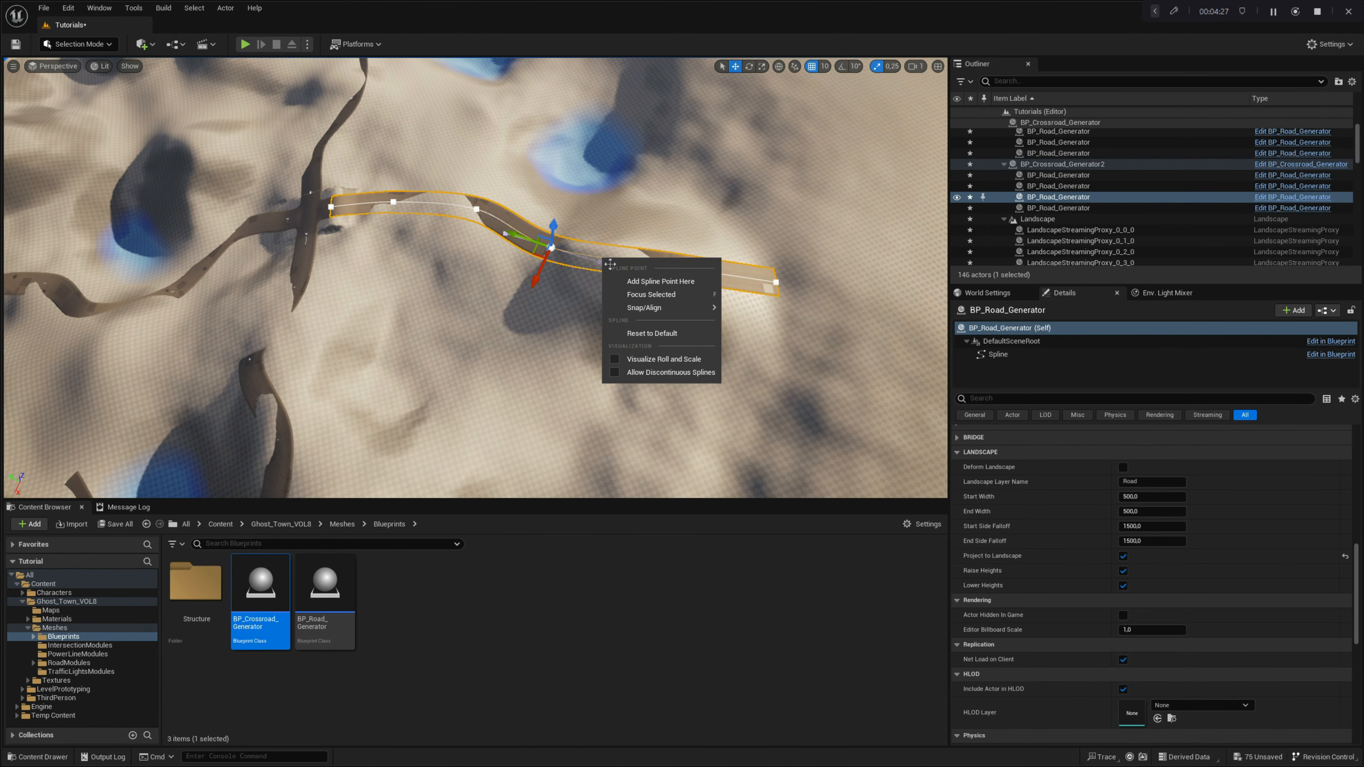
pyautogui.click(639, 273)
pyautogui.rightClick(441, 214)
pyautogui.click(456, 220)
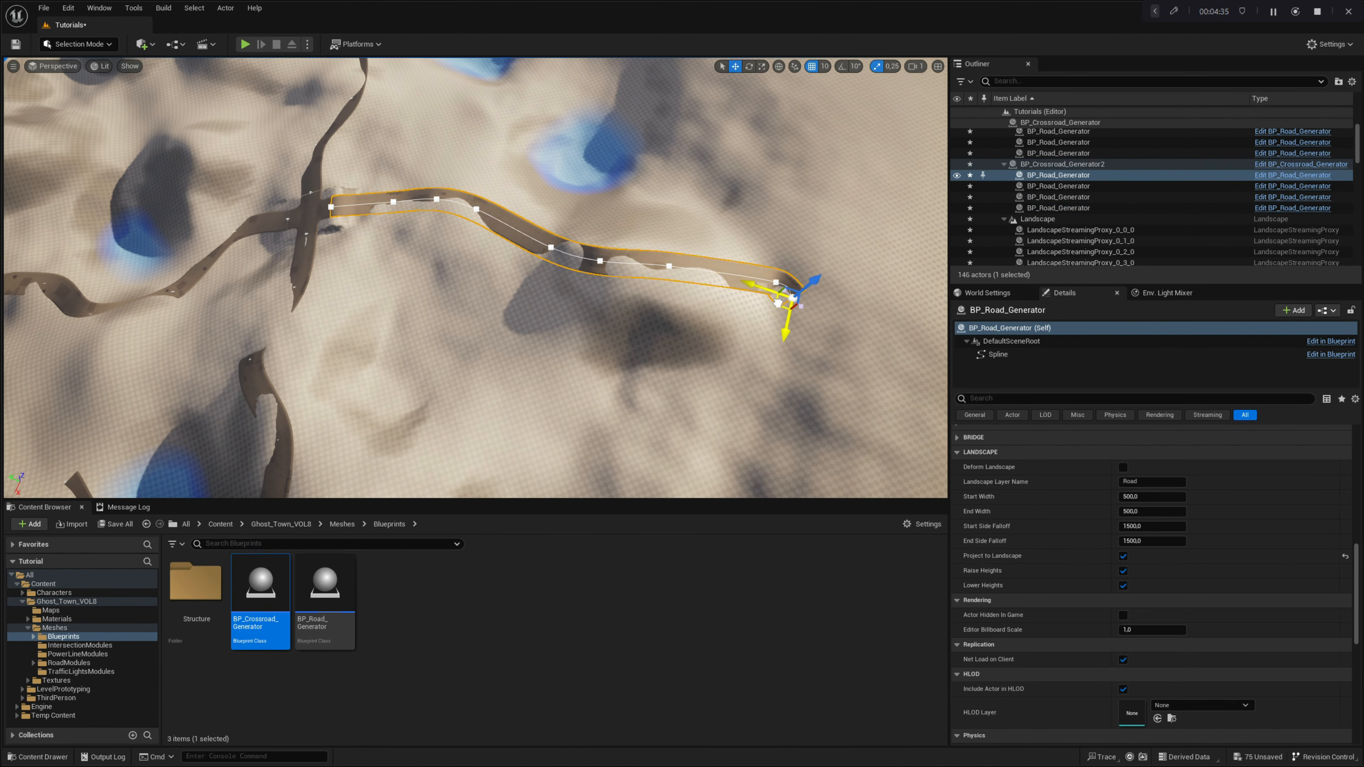
pyautogui.moveTo(775, 282); pyautogui.dragTo(806, 359)
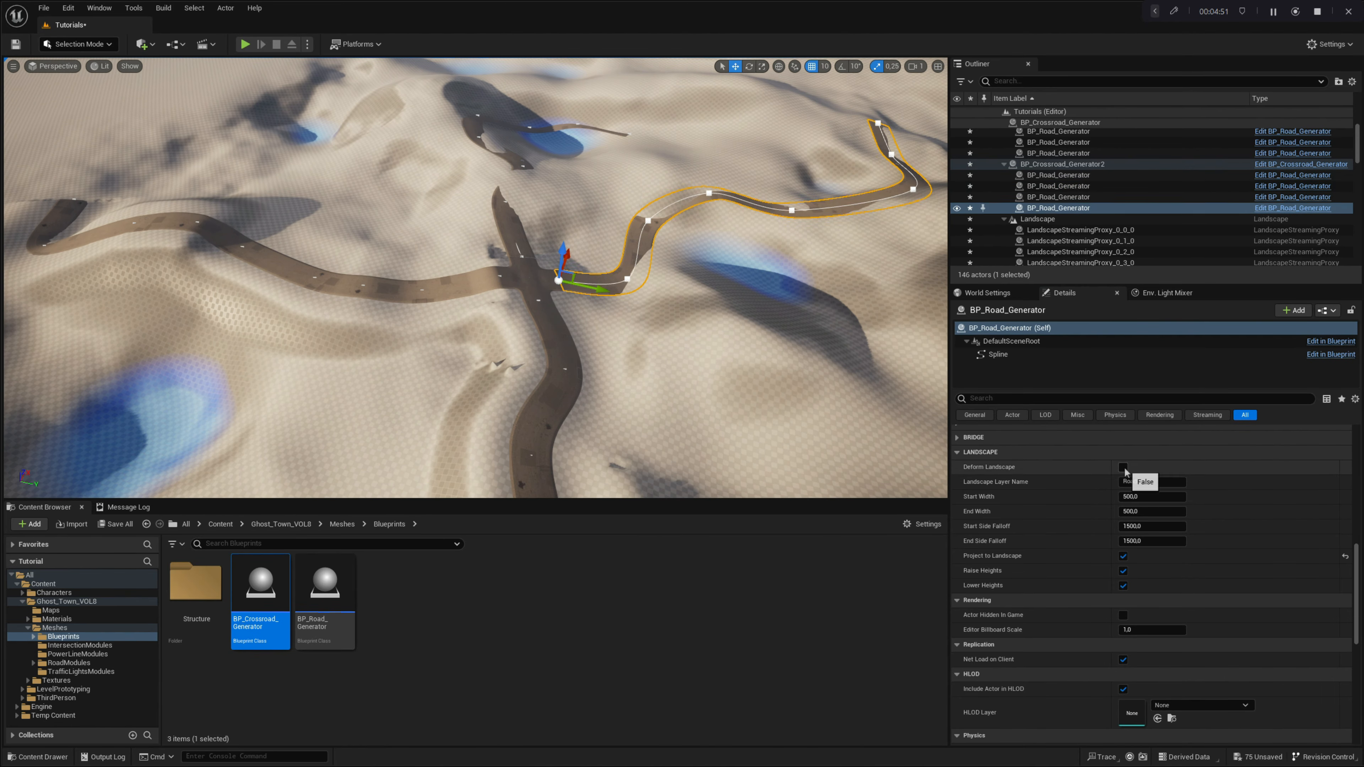
# Turn on Deform Landscape for the road branches and switch to Landscape mode to adjust the Smooth tool's strength
pyautogui.click(1123, 467)
pyautogui.click(512, 269)
pyautogui.click(1123, 468)
pyautogui.keyDown('alt'); pyautogui.moveTo(563, 349); pyautogui.dragTo(101, 48); pyautogui.keyUp('alt')
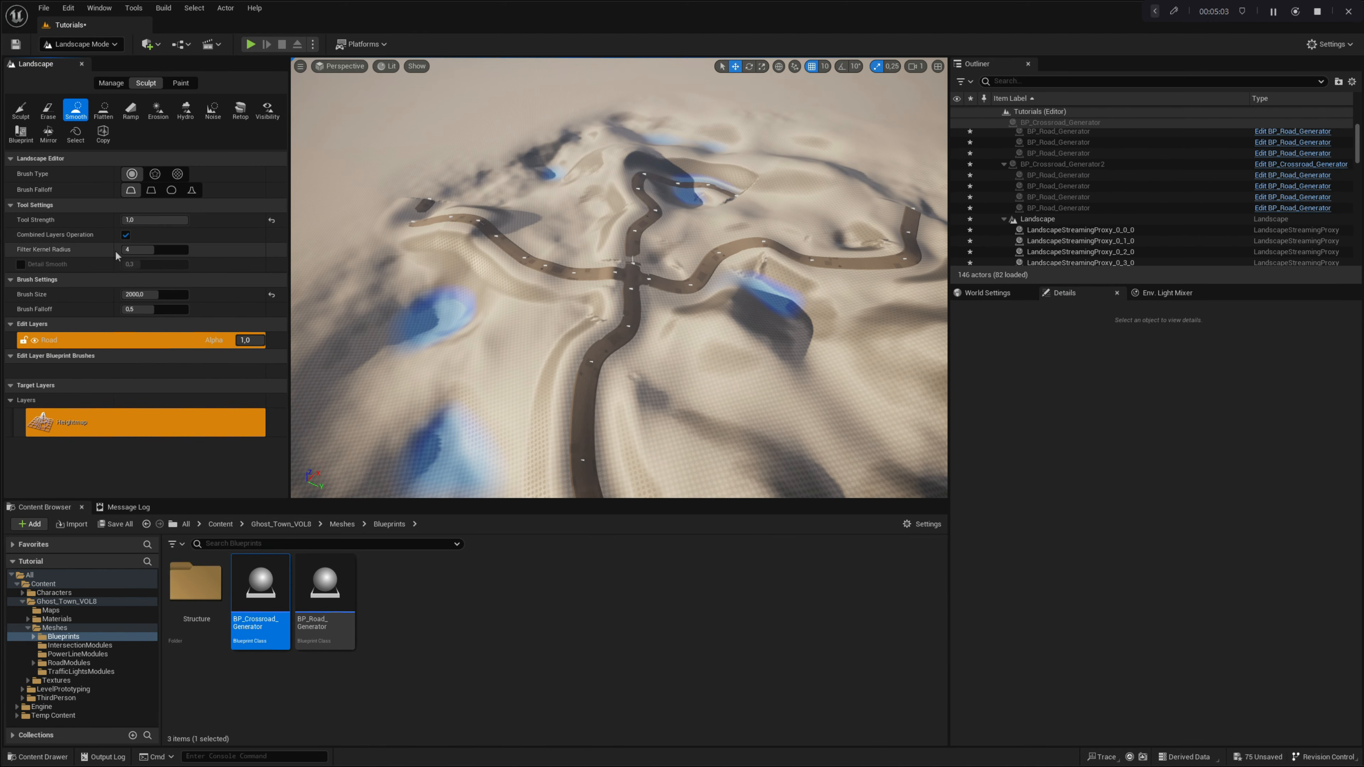
pyautogui.click(155, 220)
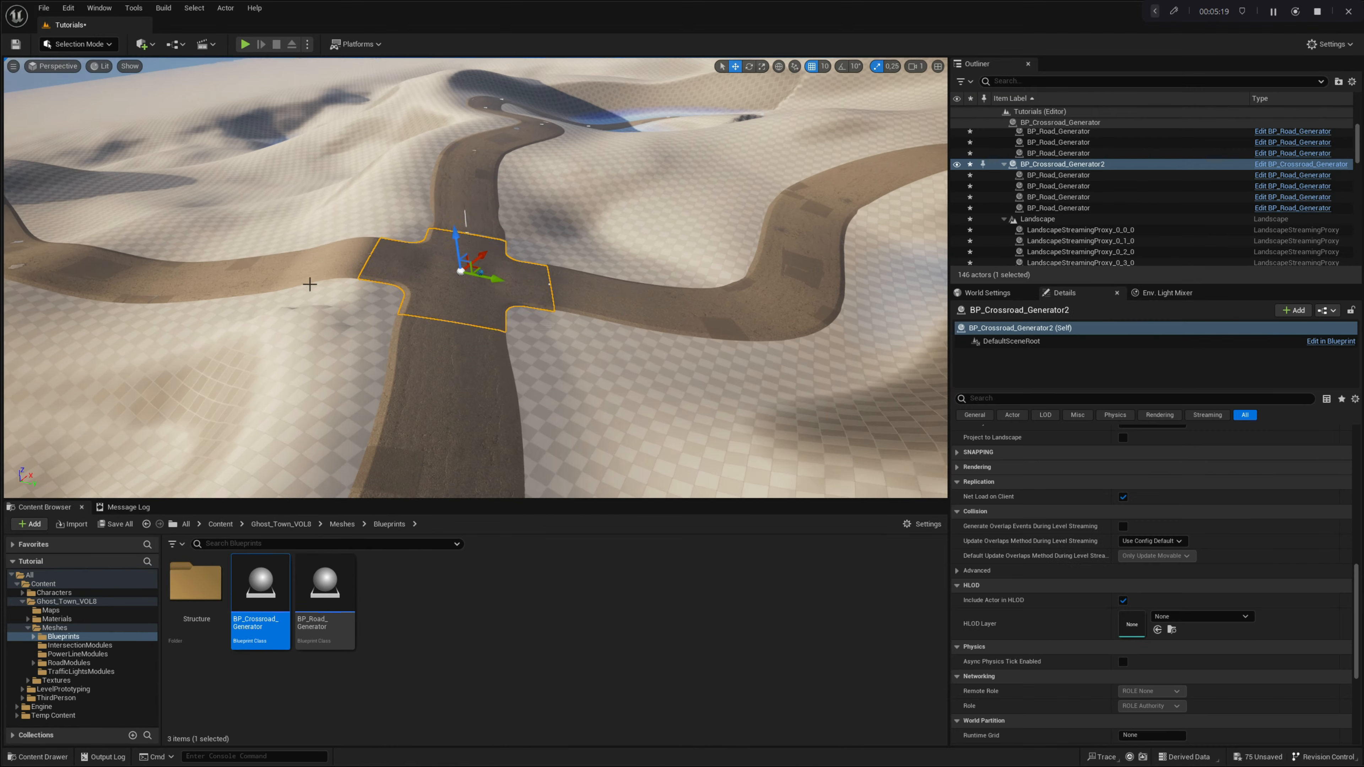
# Enable traffic lights, markings and sidewalks for the X crossroad
pyautogui.scroll(-3, 1083, 523)
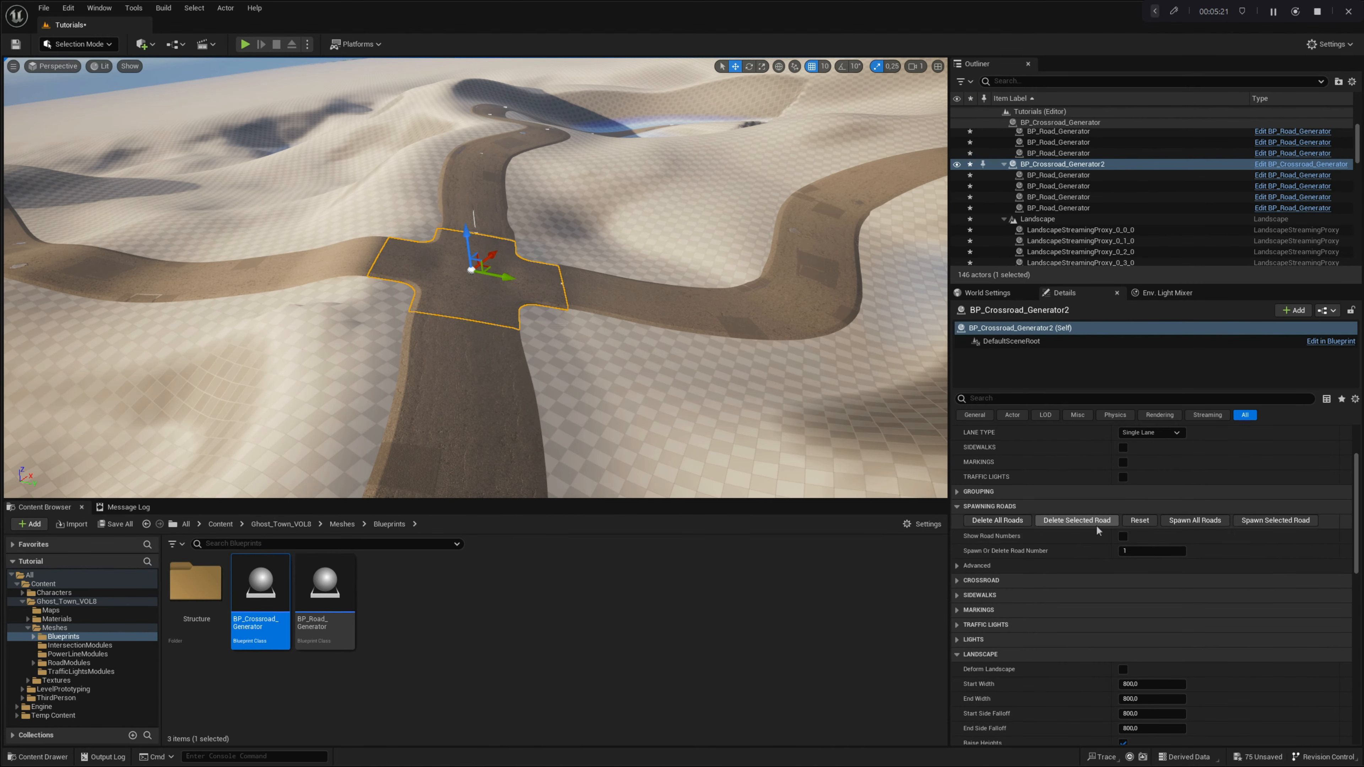
pyautogui.scroll(3, 1096, 526)
pyautogui.click(1123, 564)
pyautogui.click(1123, 550)
pyautogui.click(1123, 536)
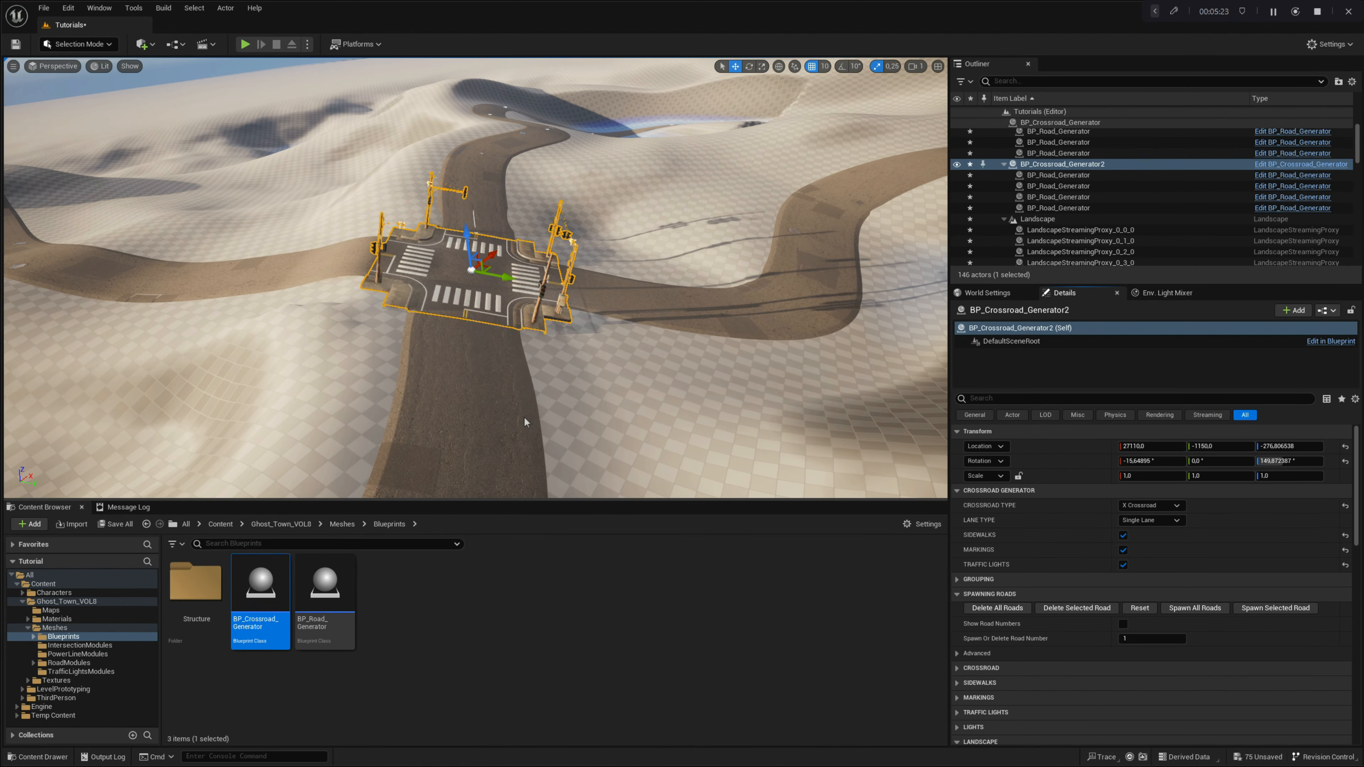
pyautogui.keyDown('alt'); pyautogui.moveTo(524, 419); pyautogui.dragTo(493, 356); pyautogui.keyUp('alt')
pyautogui.scroll(5, 517, 400)
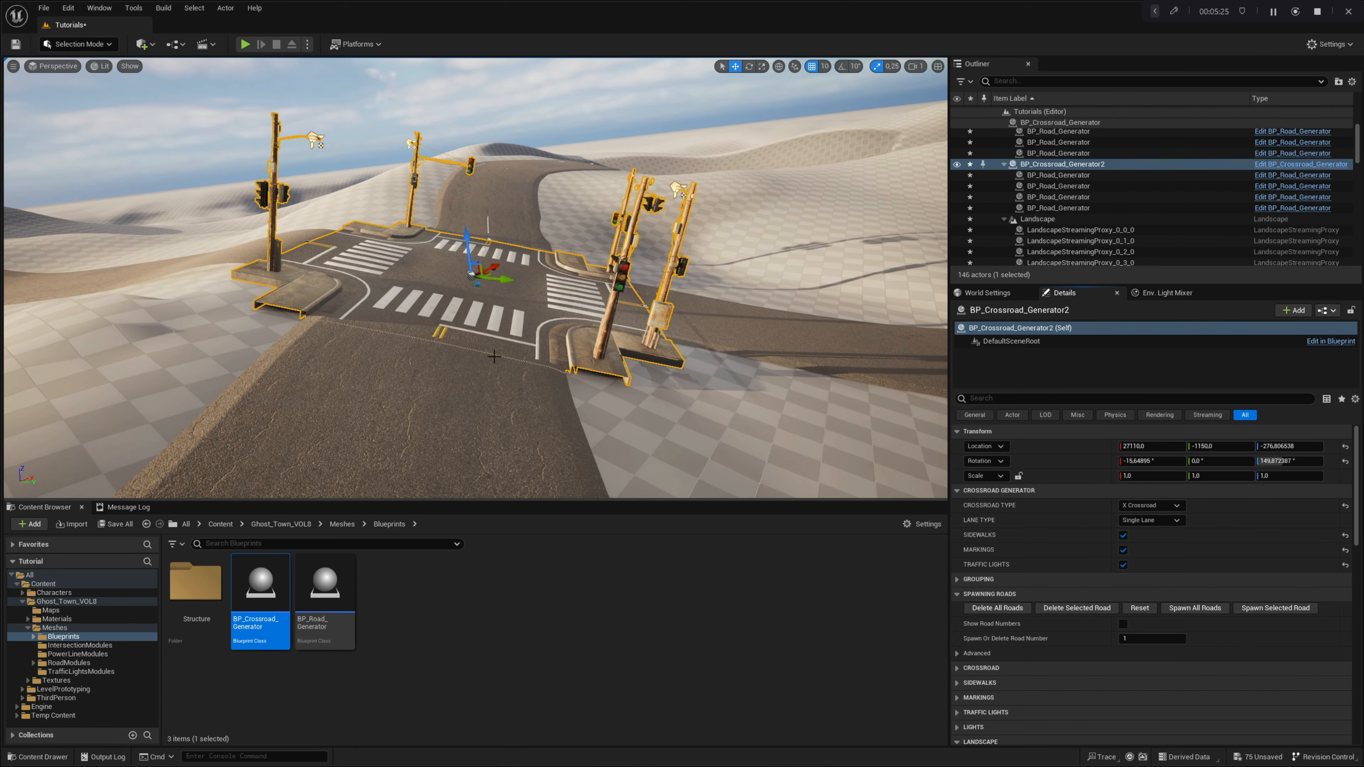
# Turn on Lock Vertical Slope for the crossroad's first traffic light, Index 0 of the Traffic Lights Settings
pyautogui.scroll(-3, 1083, 609)
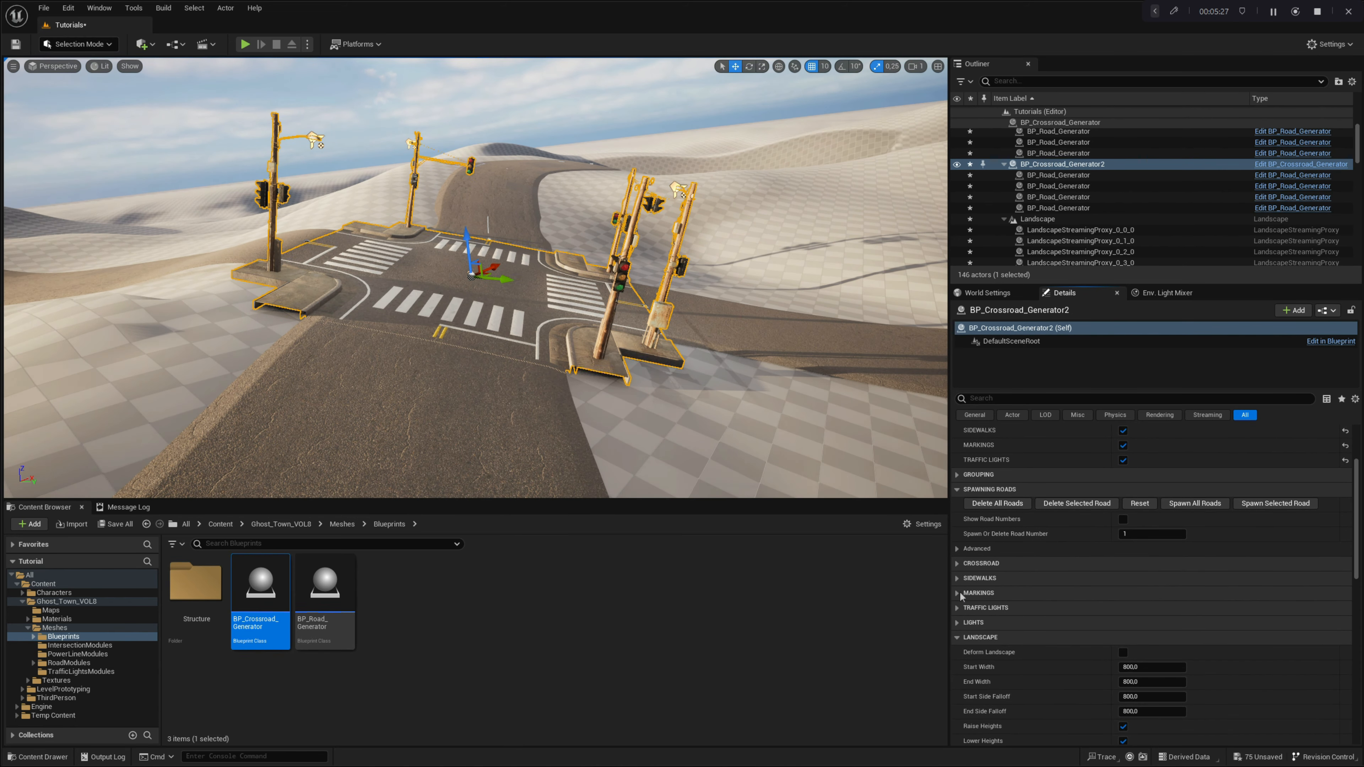
pyautogui.click(956, 607)
pyautogui.scroll(-1, 955, 615)
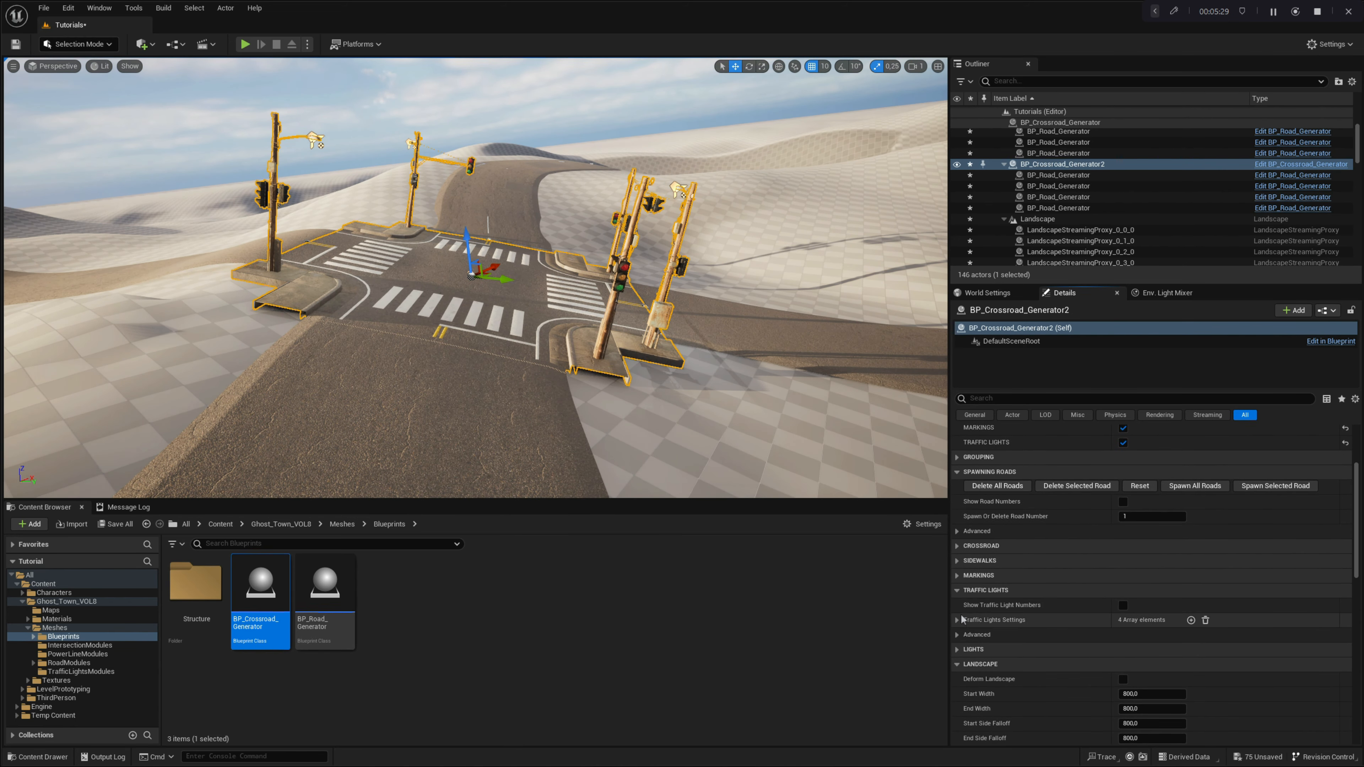
pyautogui.click(956, 620)
pyautogui.scroll(-1, 959, 624)
pyautogui.click(966, 599)
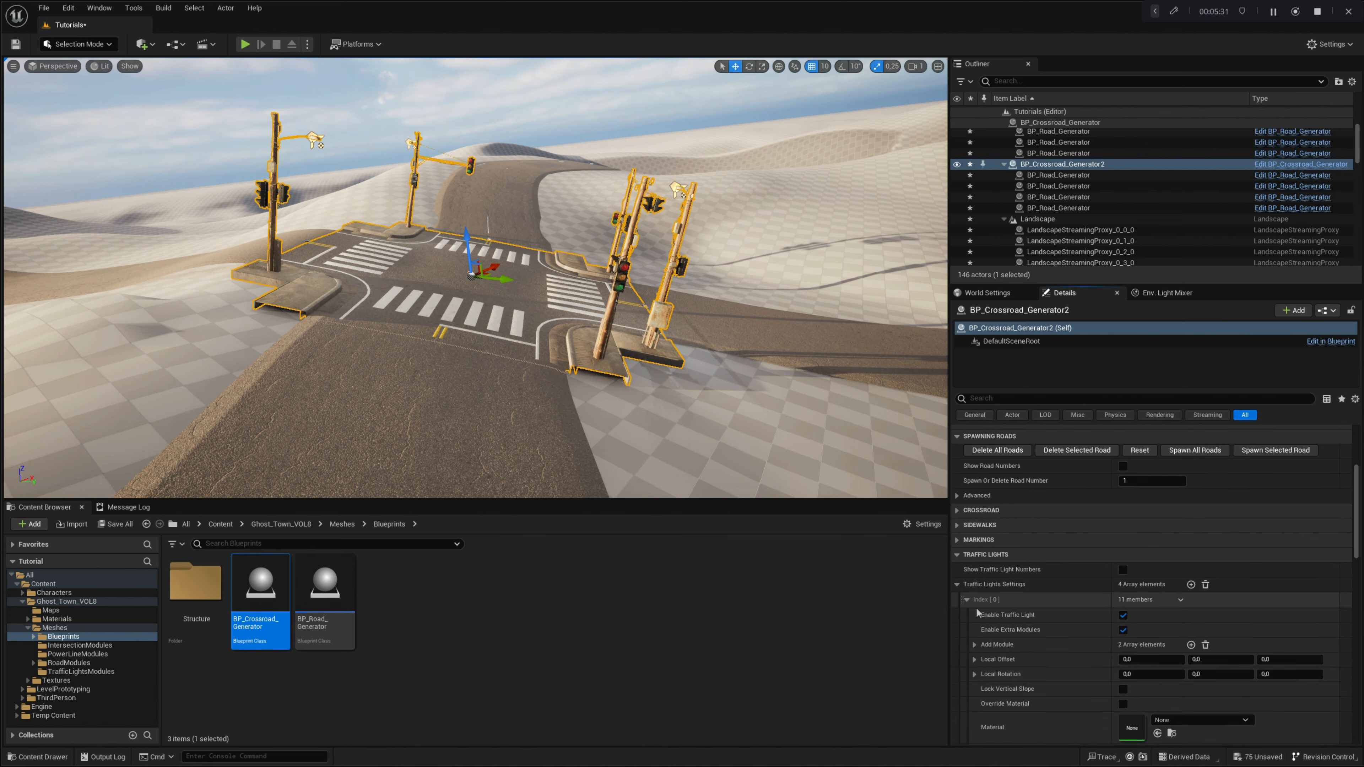
pyautogui.scroll(-2, 966, 599)
pyautogui.click(1122, 637)
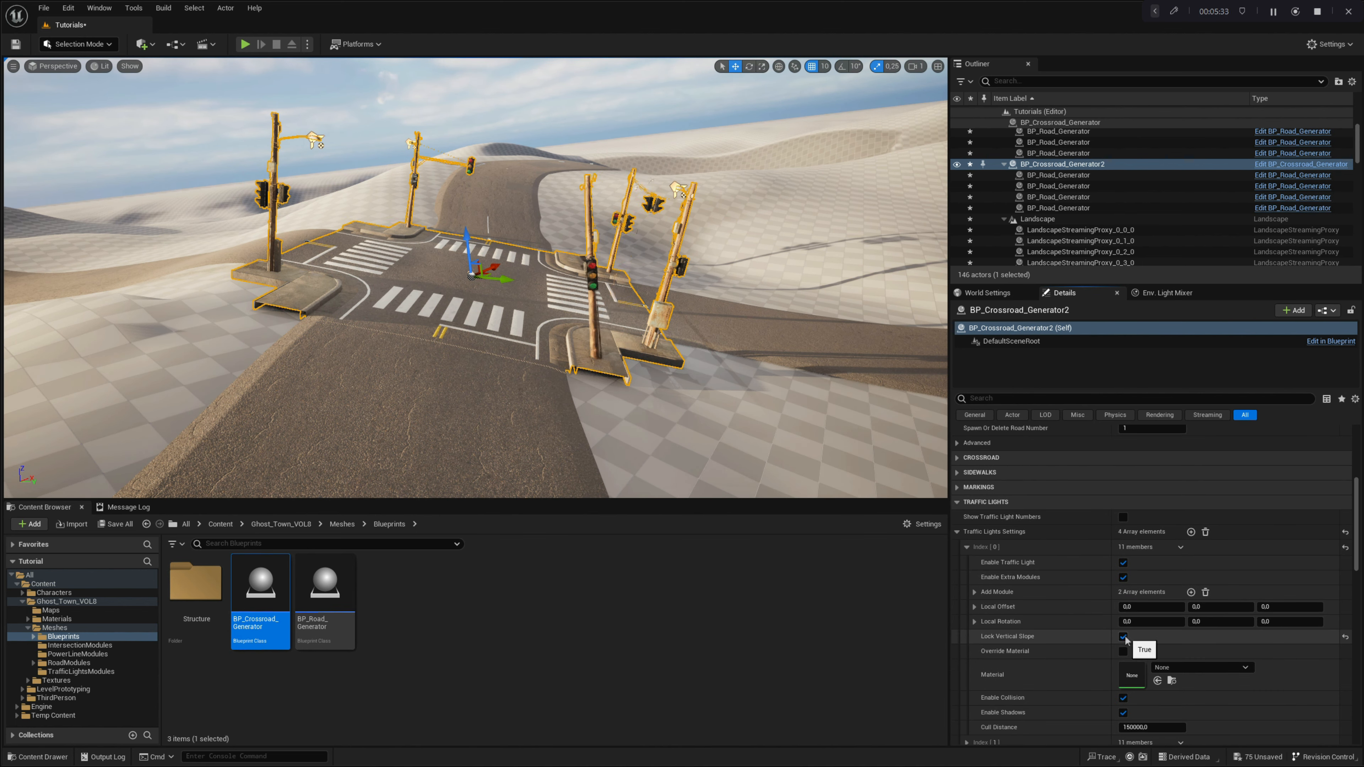
# Turn on Lock Vertical Slope for the second traffic light, Index 1 of the Traffic Lights Settings
pyautogui.click(966, 547)
pyautogui.click(966, 563)
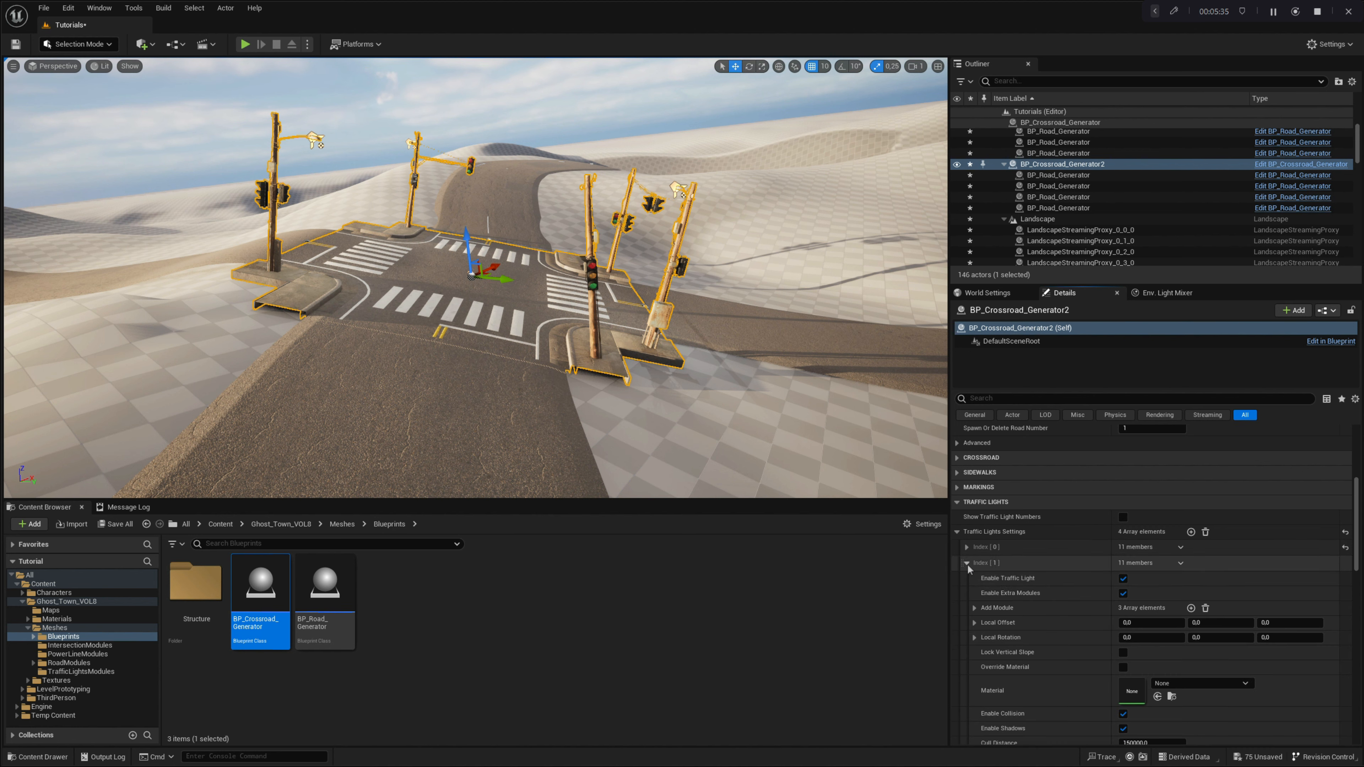
pyautogui.click(1122, 652)
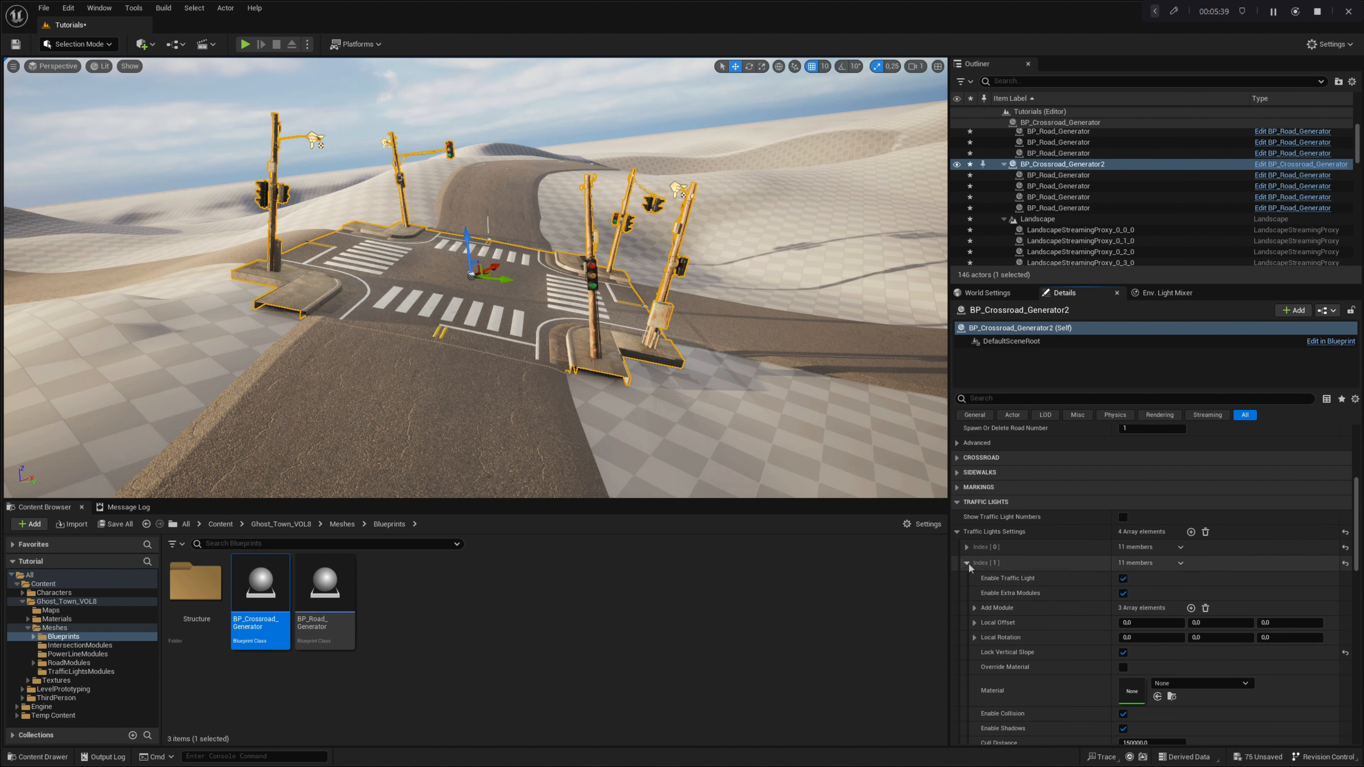
pyautogui.click(967, 564)
pyautogui.moveTo(494, 411); pyautogui.dragTo(494, 429, button='right')
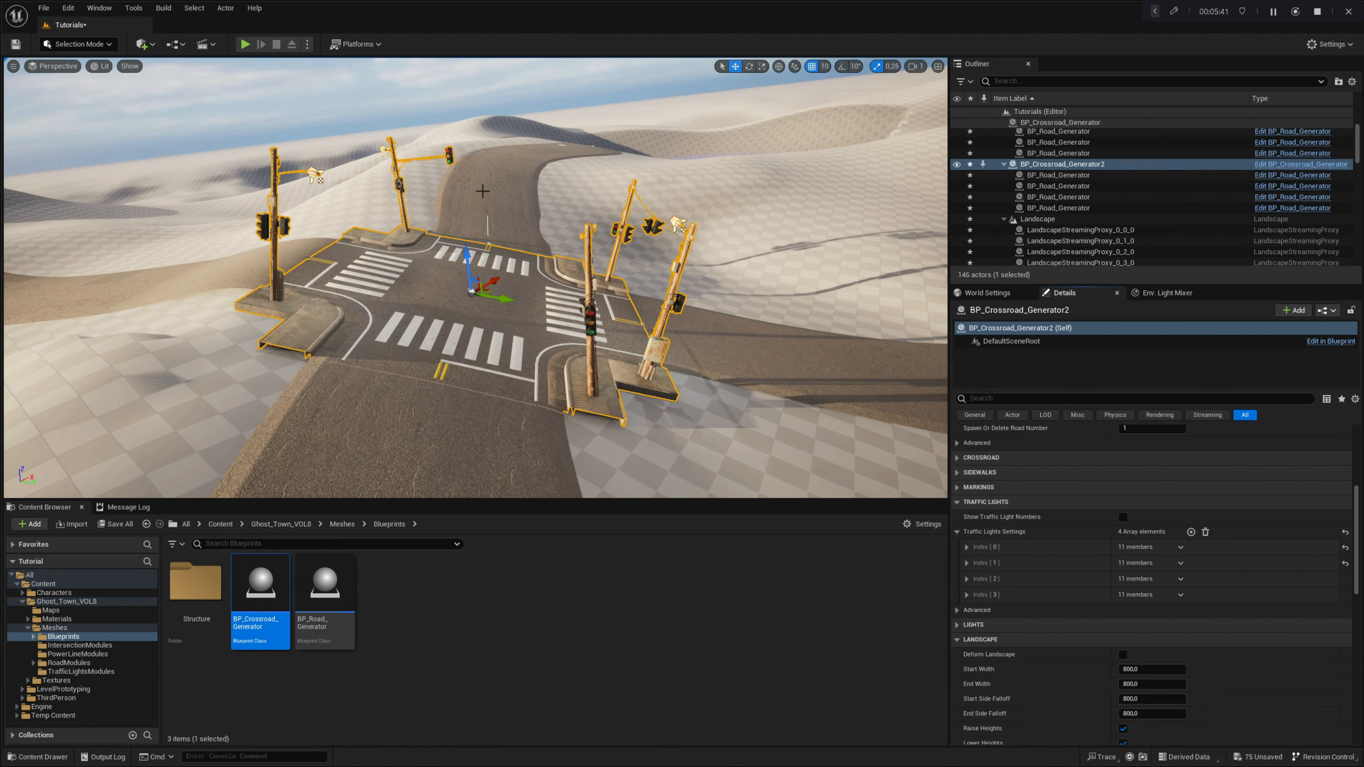
# Enable curbs and sidewalks for the road branch on the far side of the crossroad
pyautogui.click(483, 191)
pyautogui.scroll(5, 982, 440)
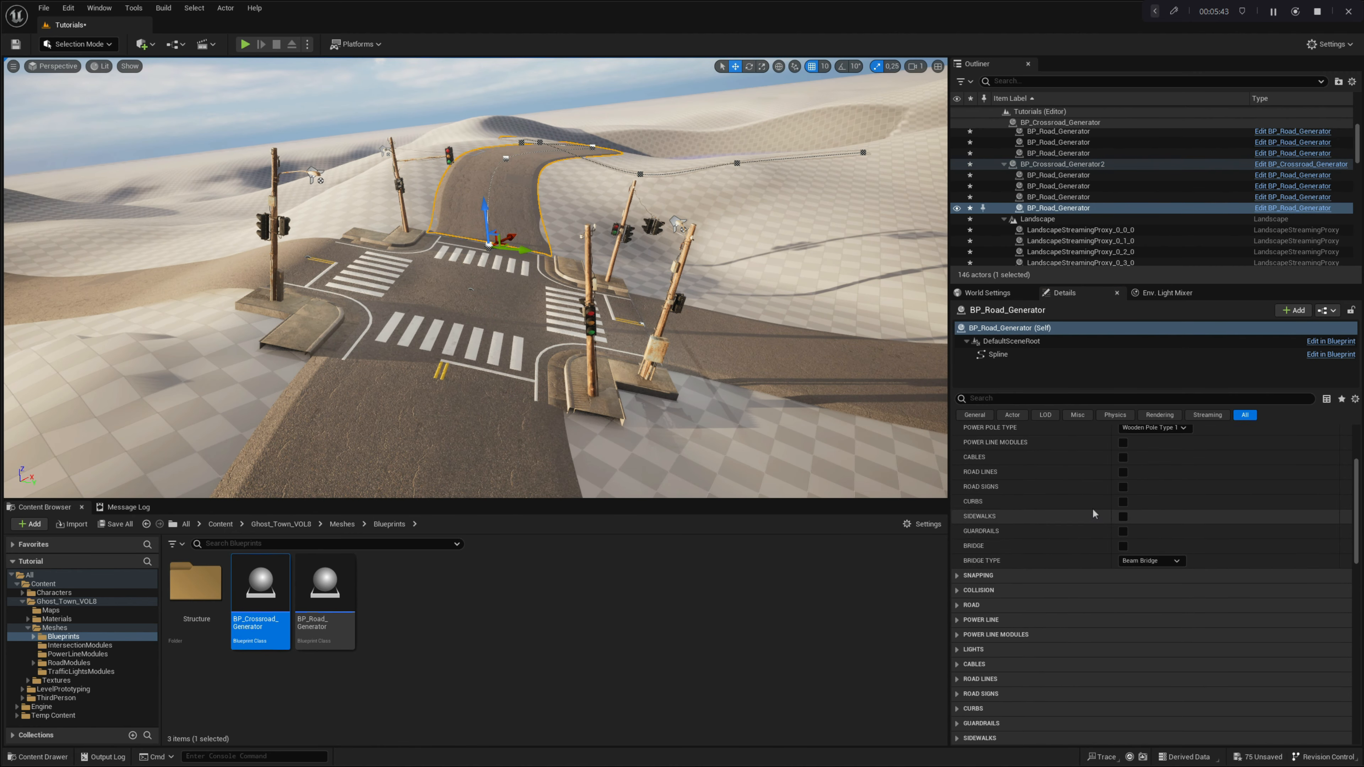
pyautogui.click(1123, 501)
pyautogui.click(1122, 516)
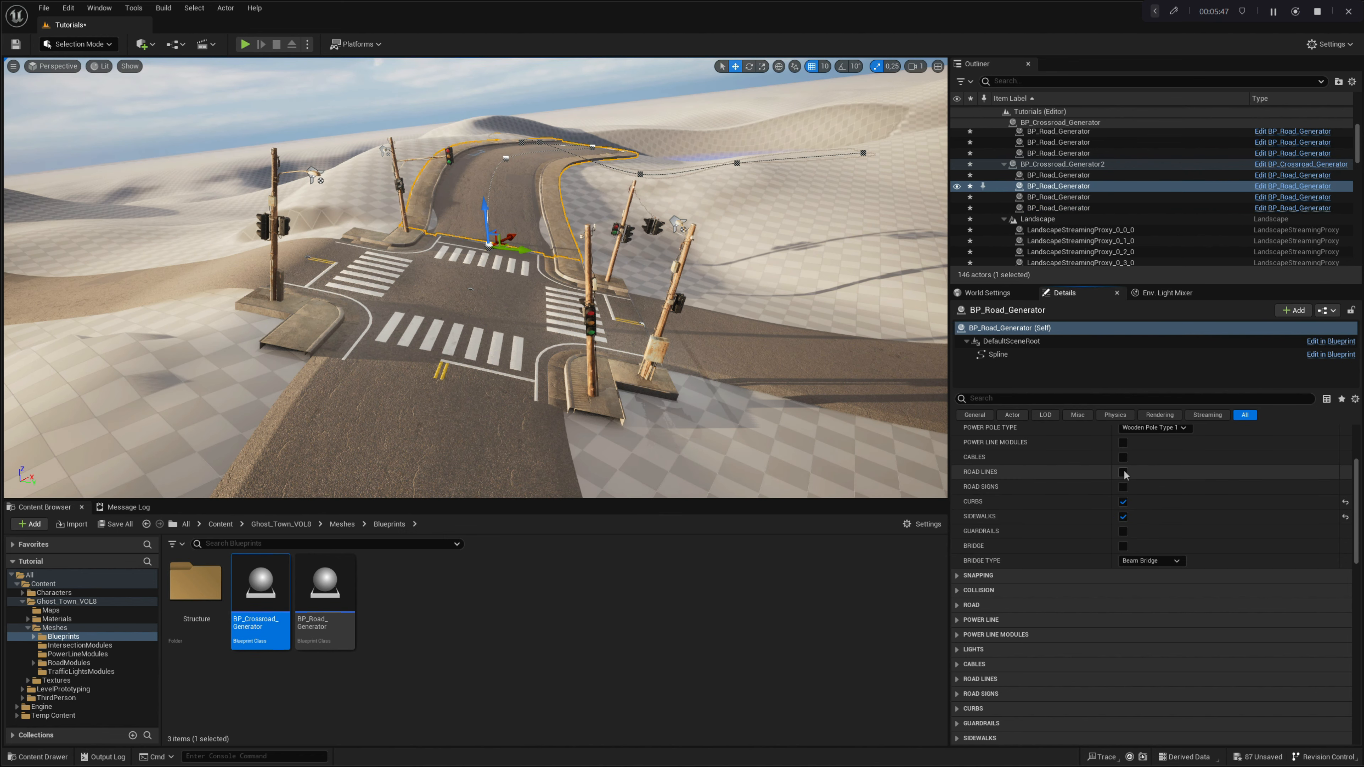
# Enable sidewalks, curbs and road lines for the winding road branch that leads toward the blue hollow
pyautogui.moveTo(475, 423)
pyautogui.mouseDown(button='right')
pyautogui.moveTo(537, 436)
pyautogui.moveTo(470, 413)
pyautogui.moveTo(461, 385)
pyautogui.moveTo(568, 293)
pyautogui.moveTo(569, 269)
pyautogui.mouseUp(button='right')
pyautogui.click(568, 292)
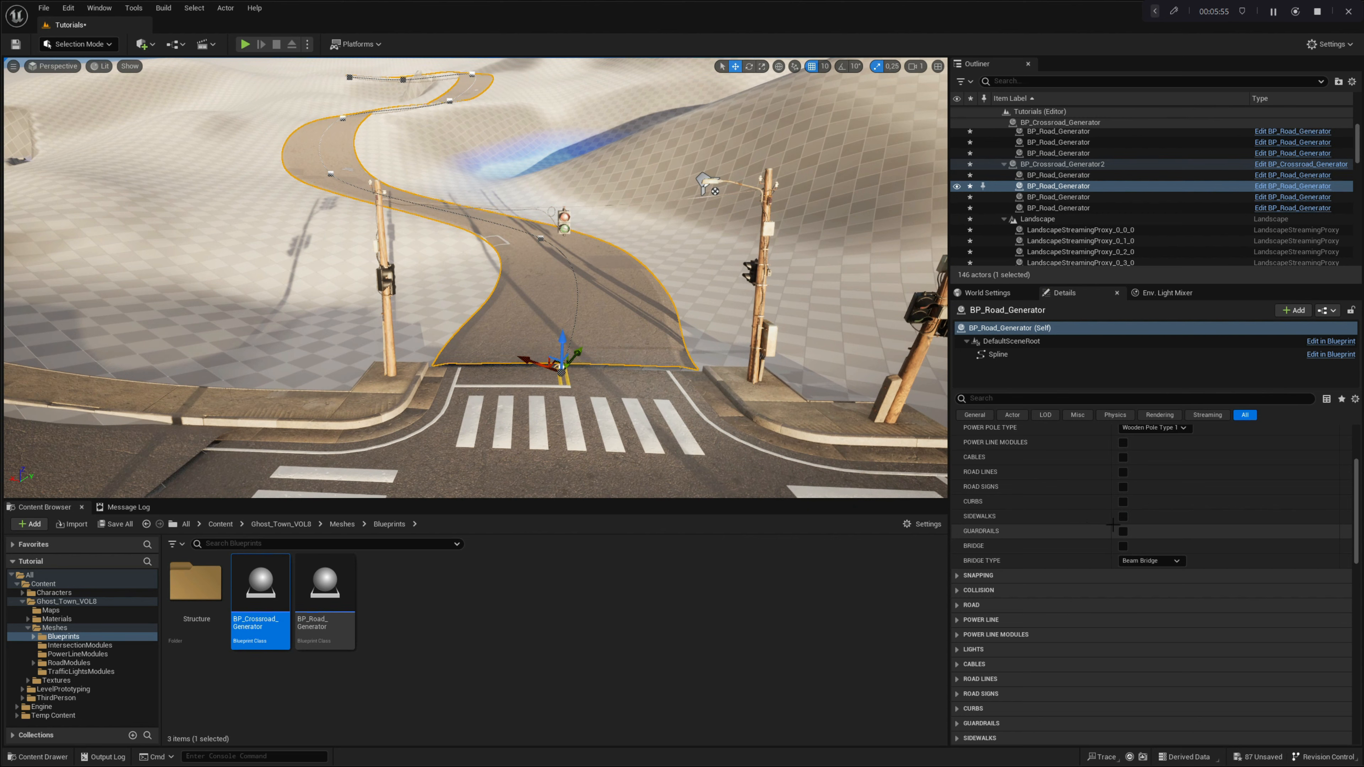
pyautogui.click(1123, 516)
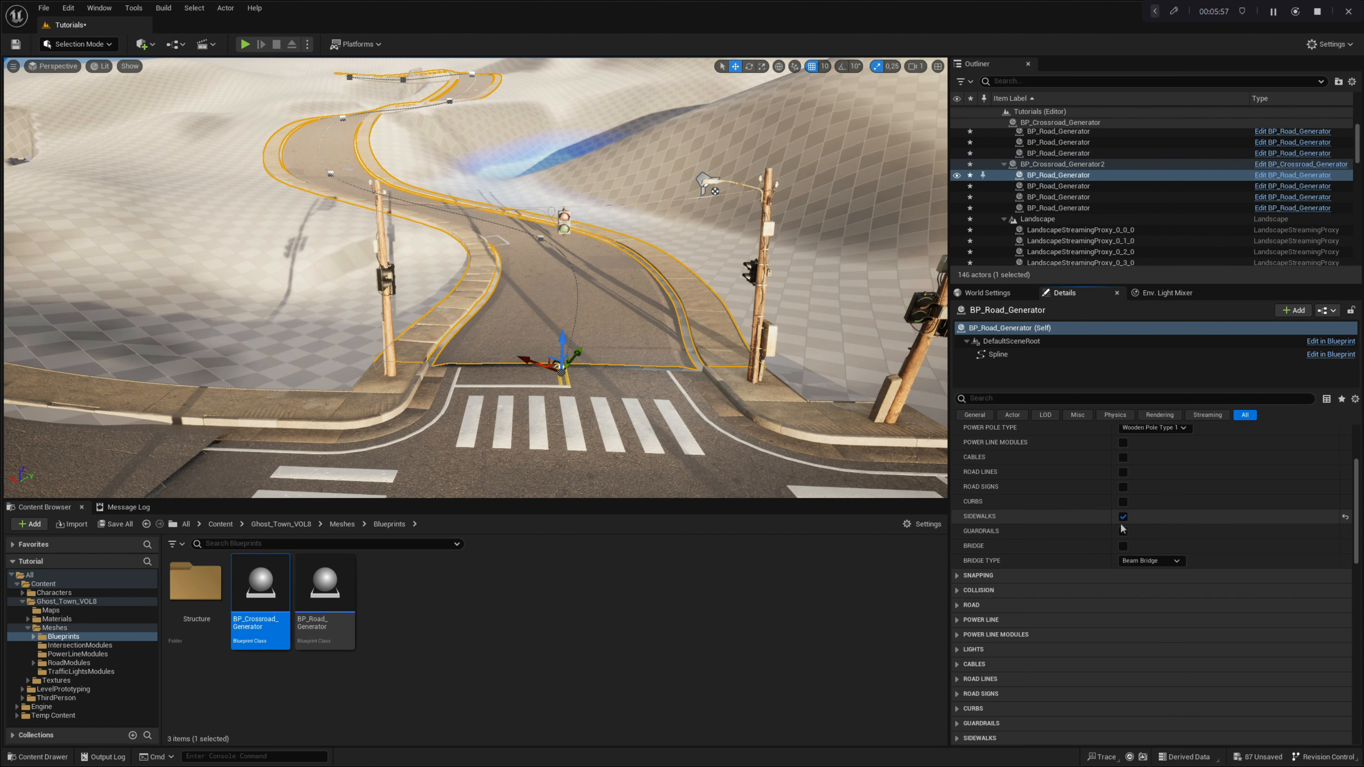
pyautogui.click(1123, 502)
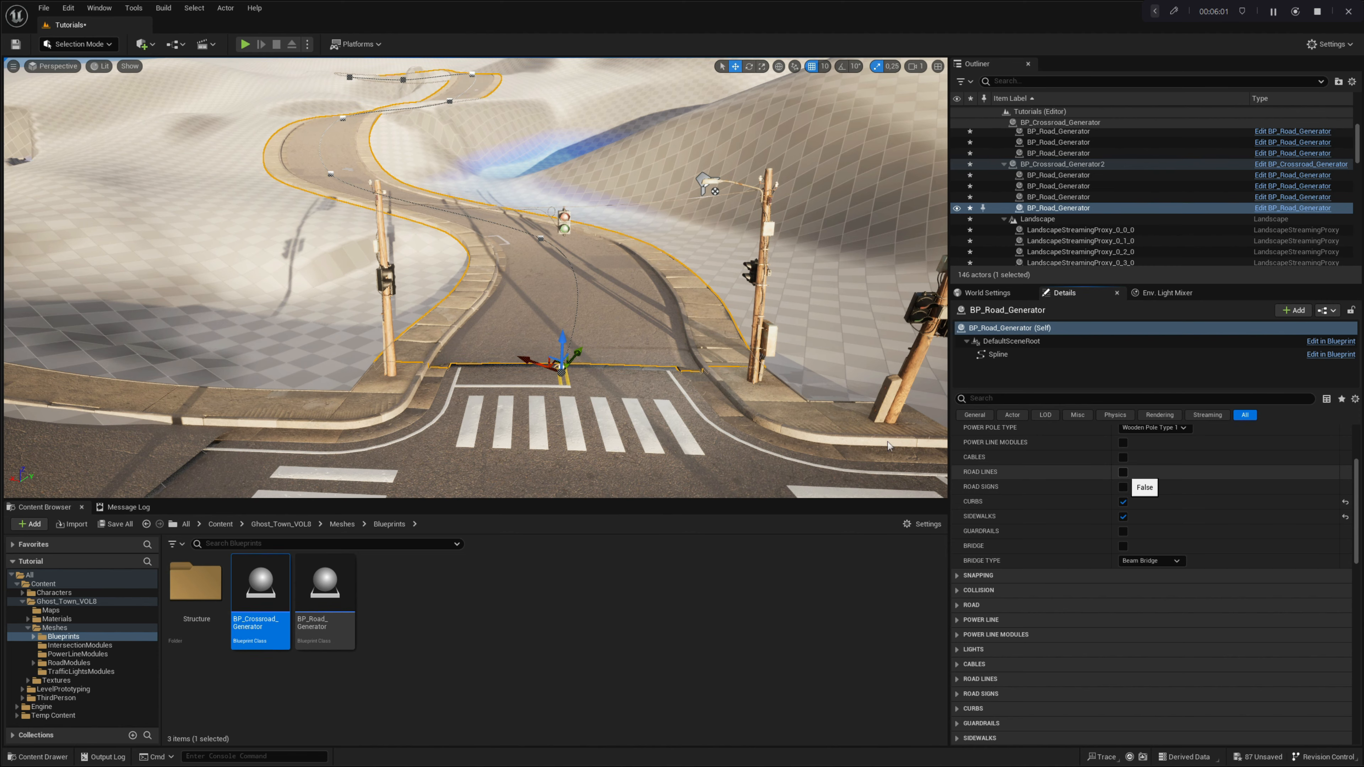
pyautogui.click(1122, 472)
pyautogui.moveTo(330, 429); pyautogui.dragTo(353, 347, button='right')
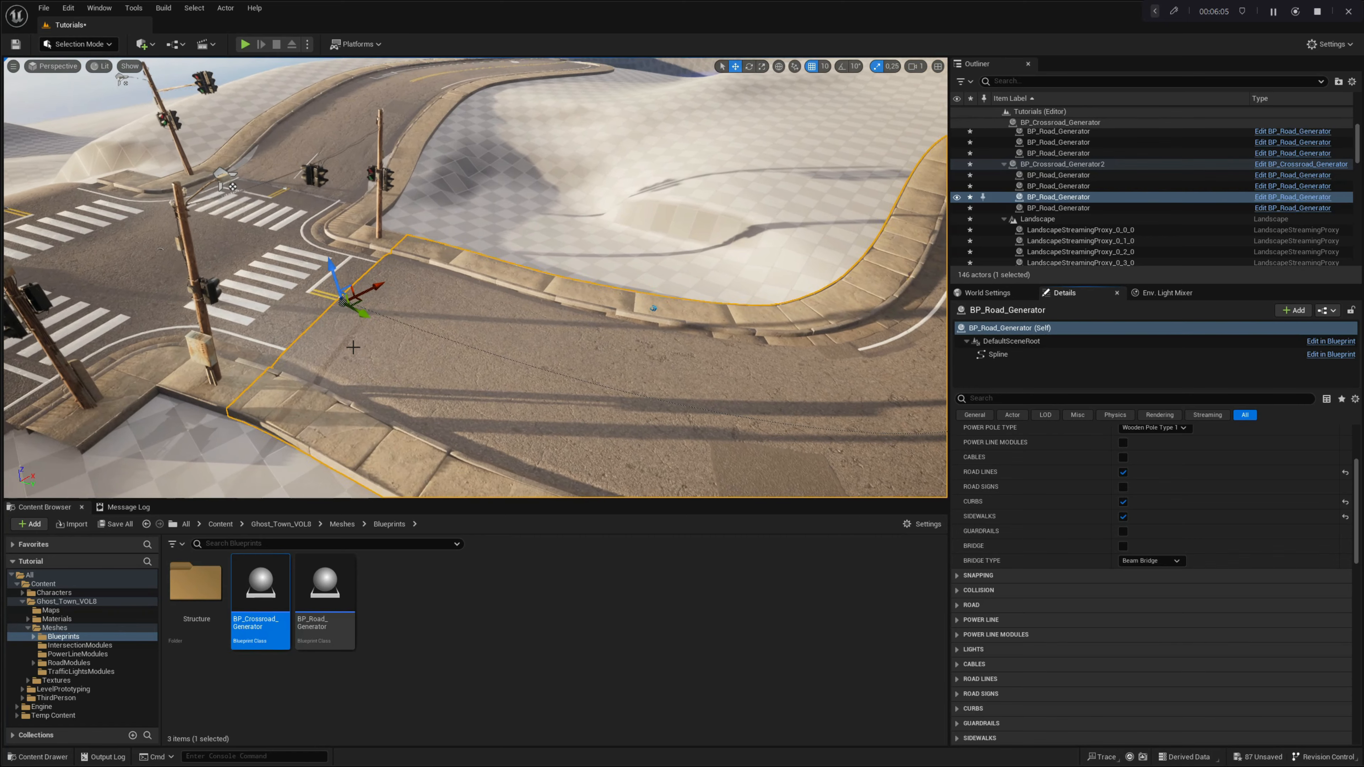